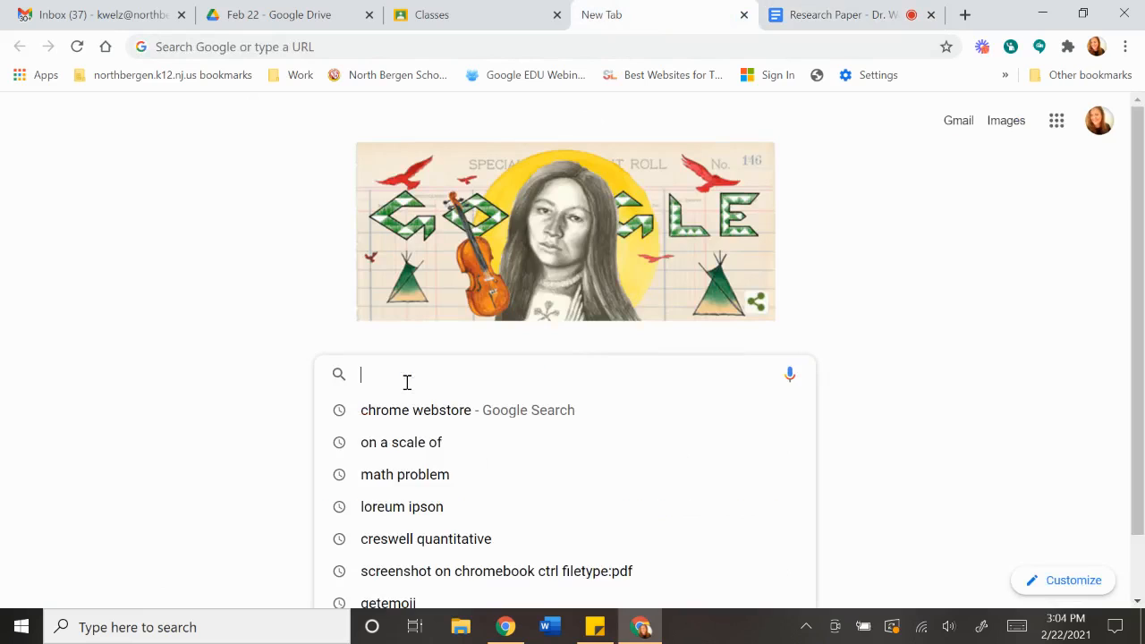
Step: Search Google for "loreum ipson" and open the Lipsum generator site at lipsum.com
type("lor")
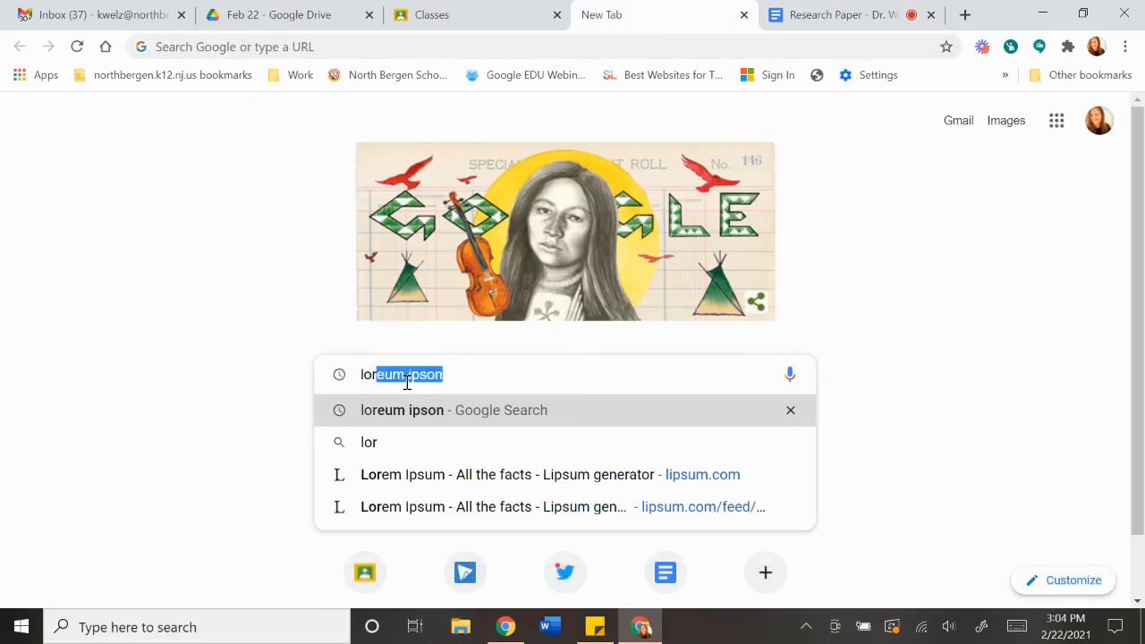
key("Return")
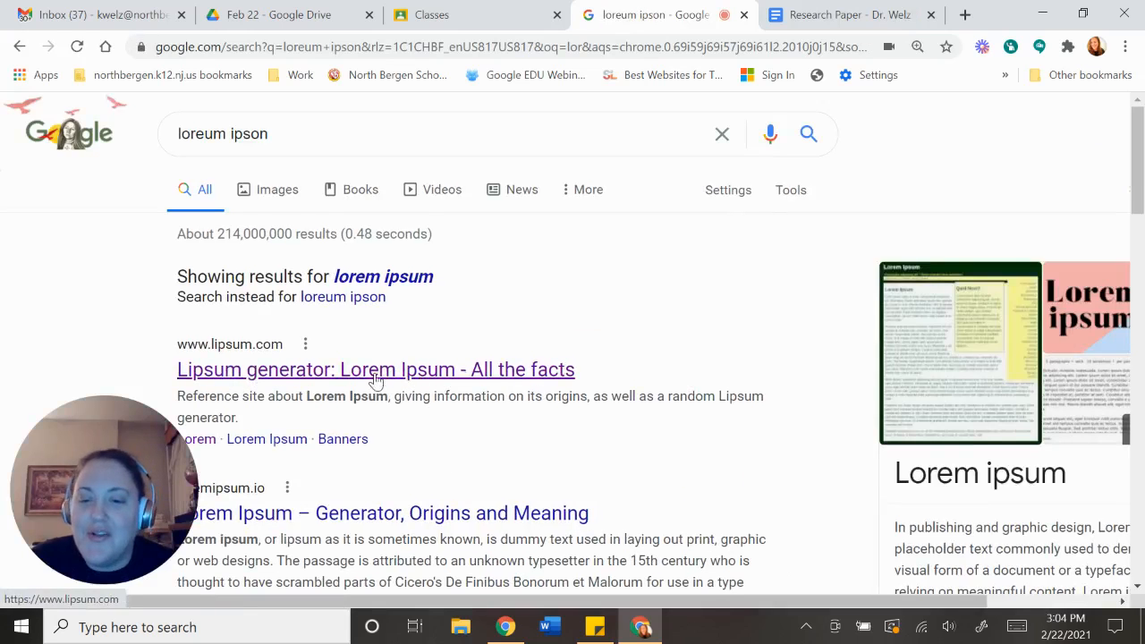
scroll(483, 369, "down", 1)
left_click(509, 284)
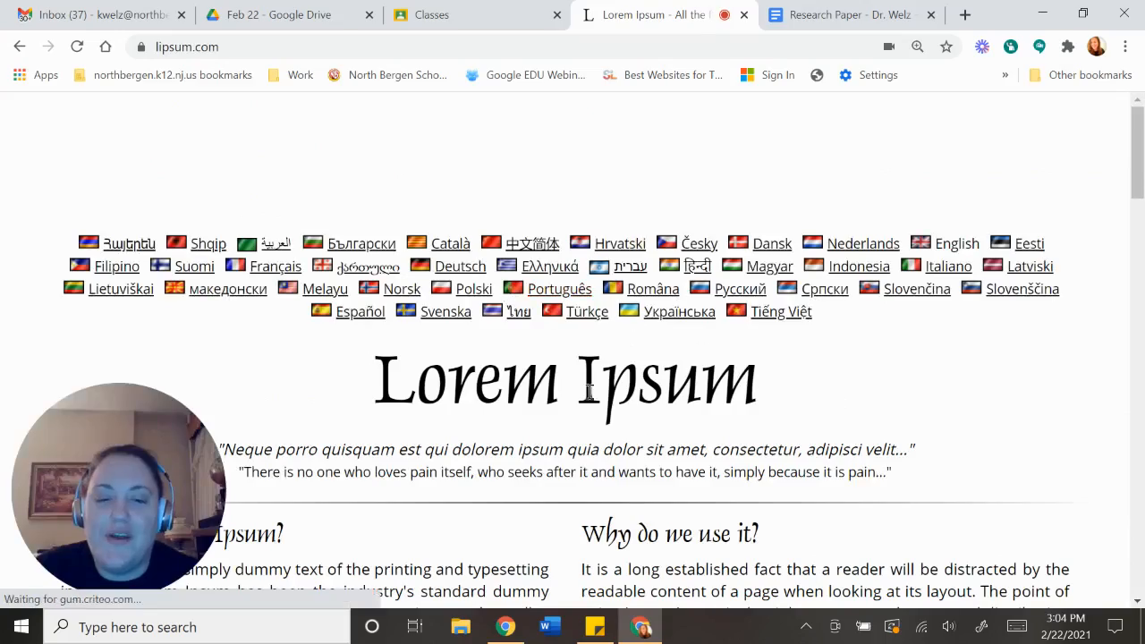
Step: Generate 10 paragraphs of Lorem Ipsum placeholder text
scroll(648, 353, "down", 3)
scroll(648, 353, "down", 7)
scroll(648, 357, "up", 3)
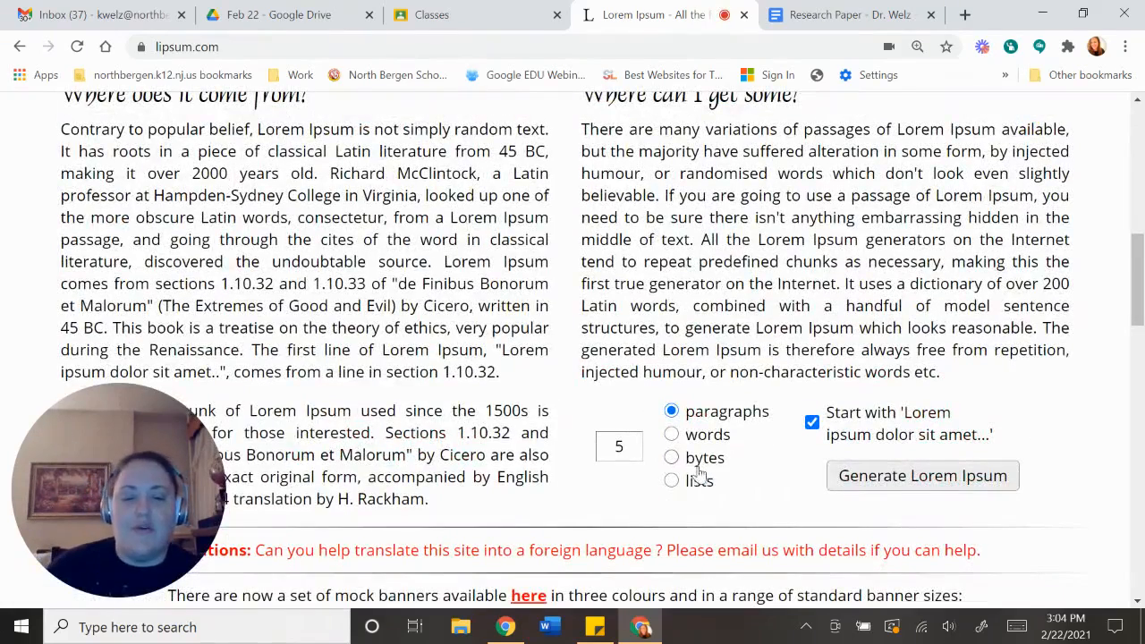
left_click_drag(634, 447, 604, 445)
type("10")
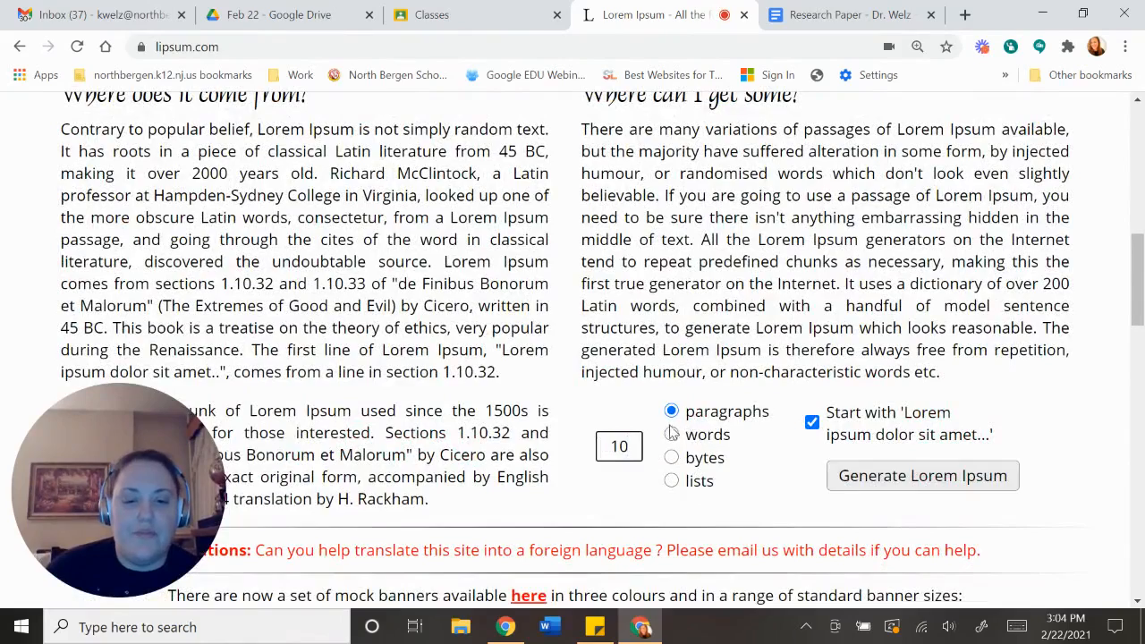
left_click(901, 483)
Step: Copy all the generated paragraphs and paste them into the blank Research Paper document in Google Docs
scroll(280, 524, "down", 4)
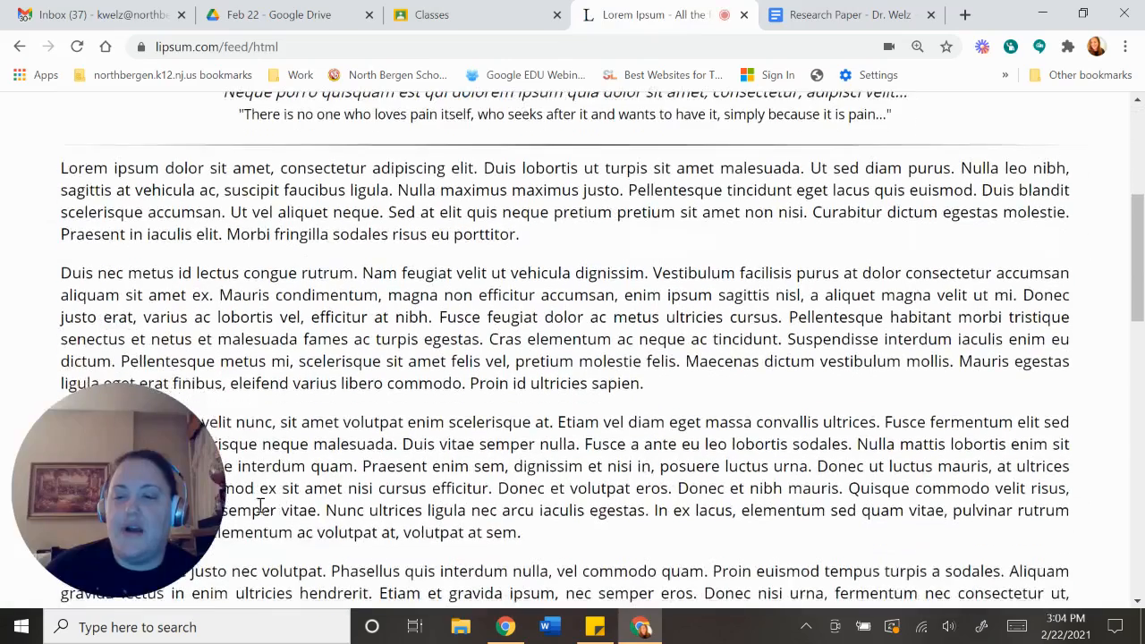
left_click_drag(60, 169, 429, 358)
scroll(486, 304, "down", 15)
right_click(463, 215)
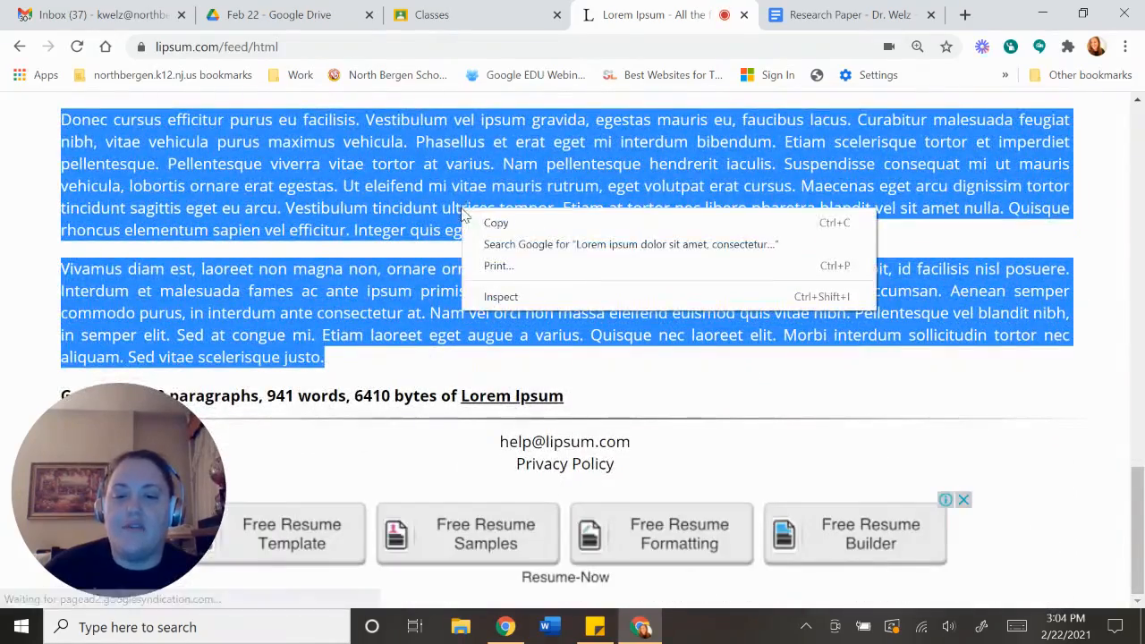
left_click(496, 222)
left_click(832, 15)
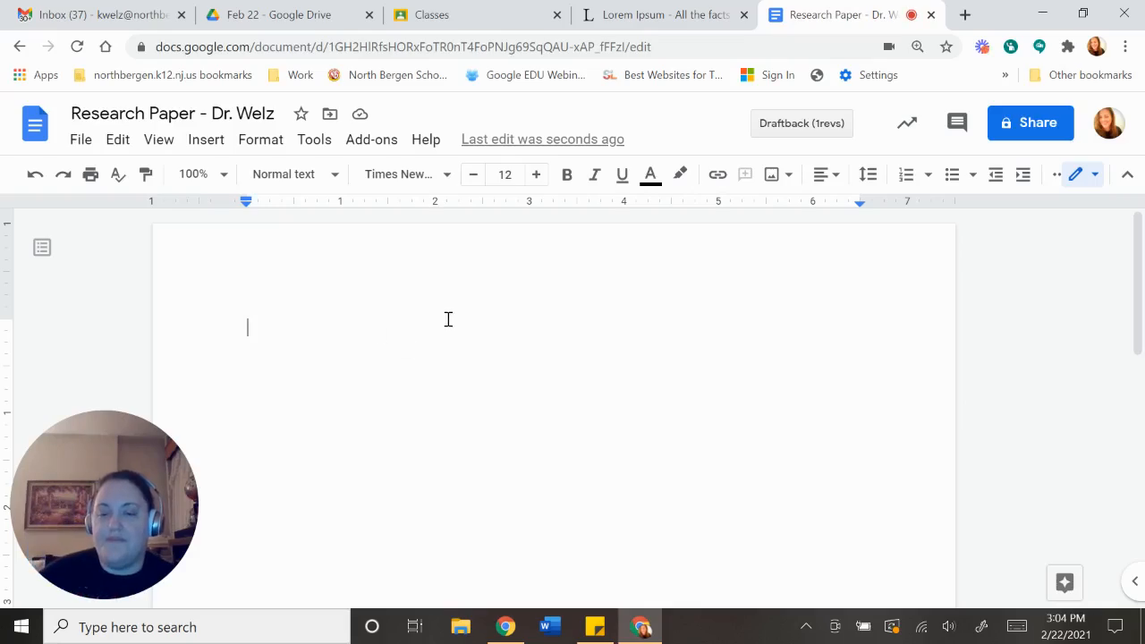
key("ctrl+v")
scroll(659, 460, "up", 15)
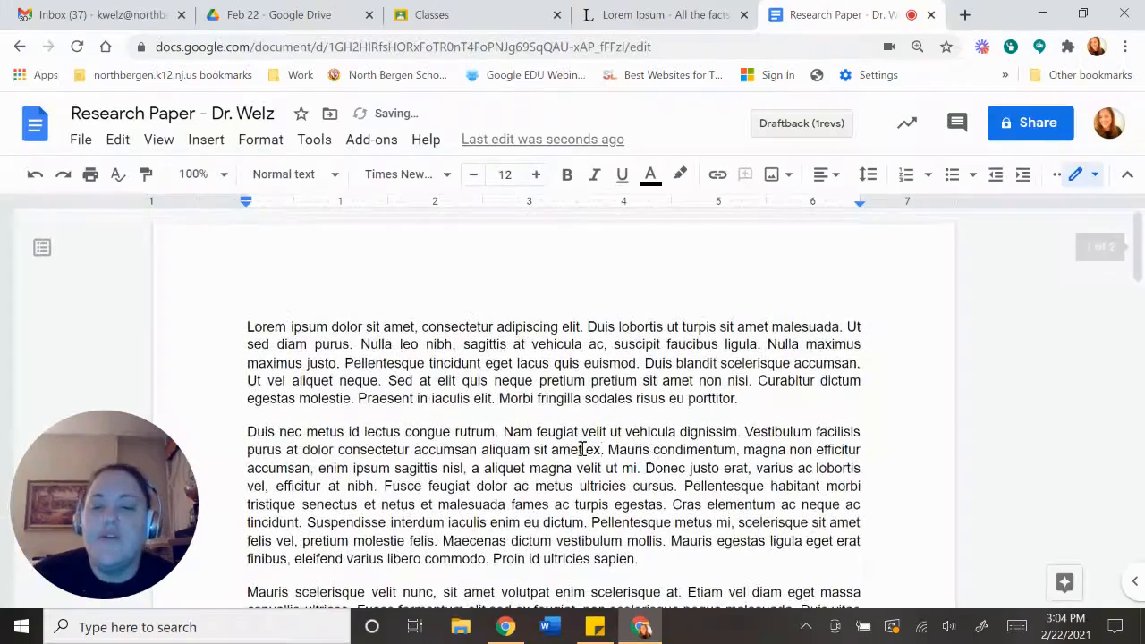
Step: Set all text in the document to Times New Roman, size 12
left_click_drag(249, 328, 654, 507)
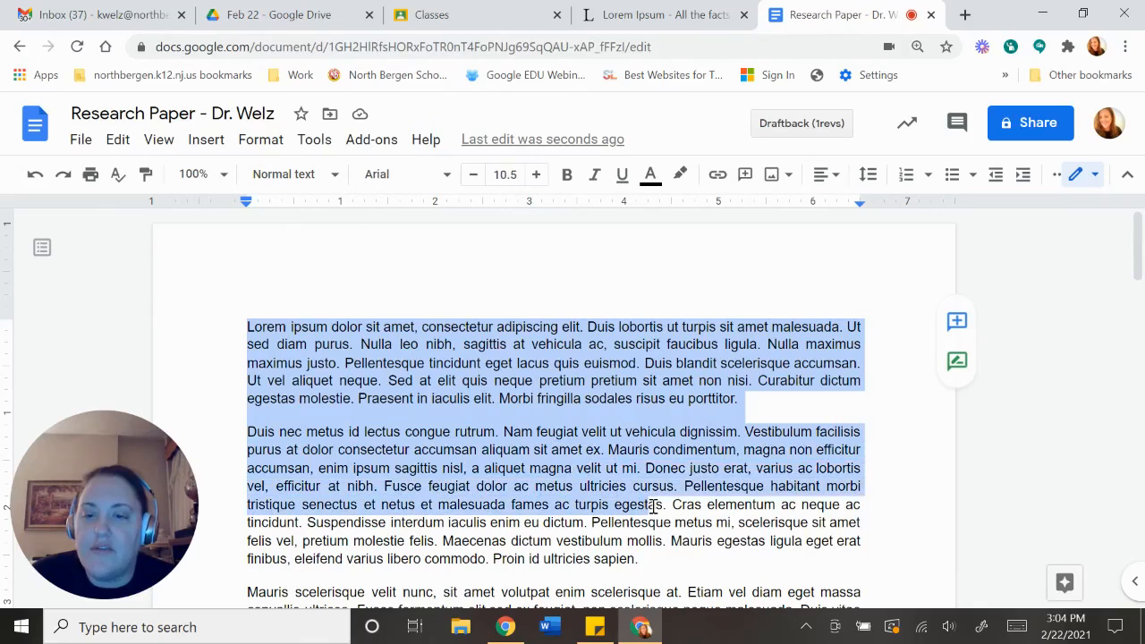
left_click(585, 398)
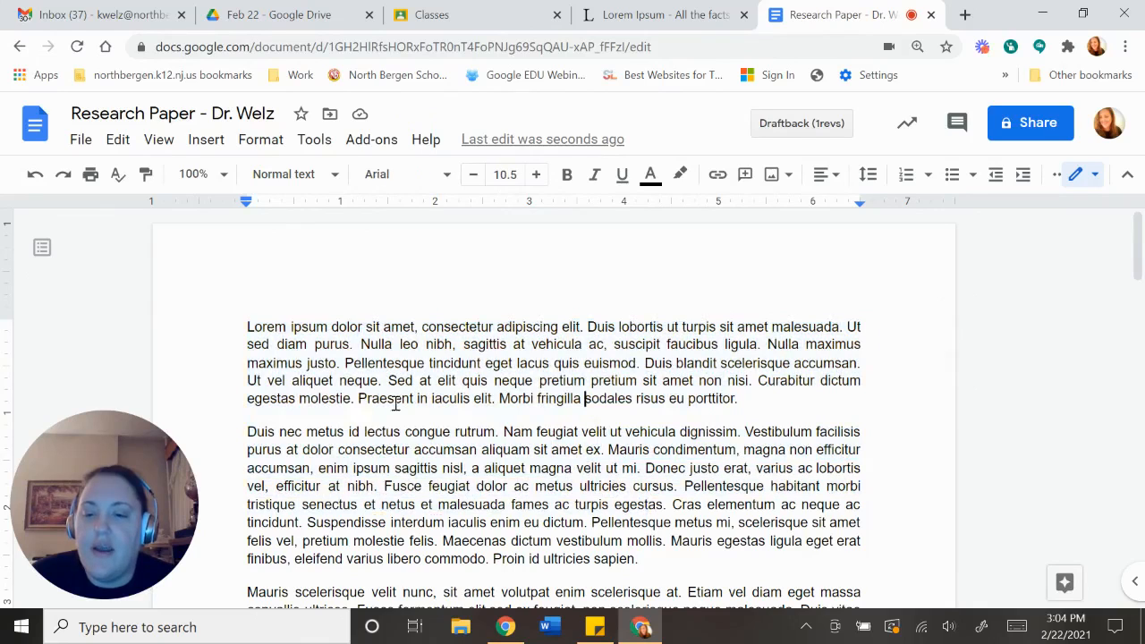
left_click(251, 326)
left_click(120, 141)
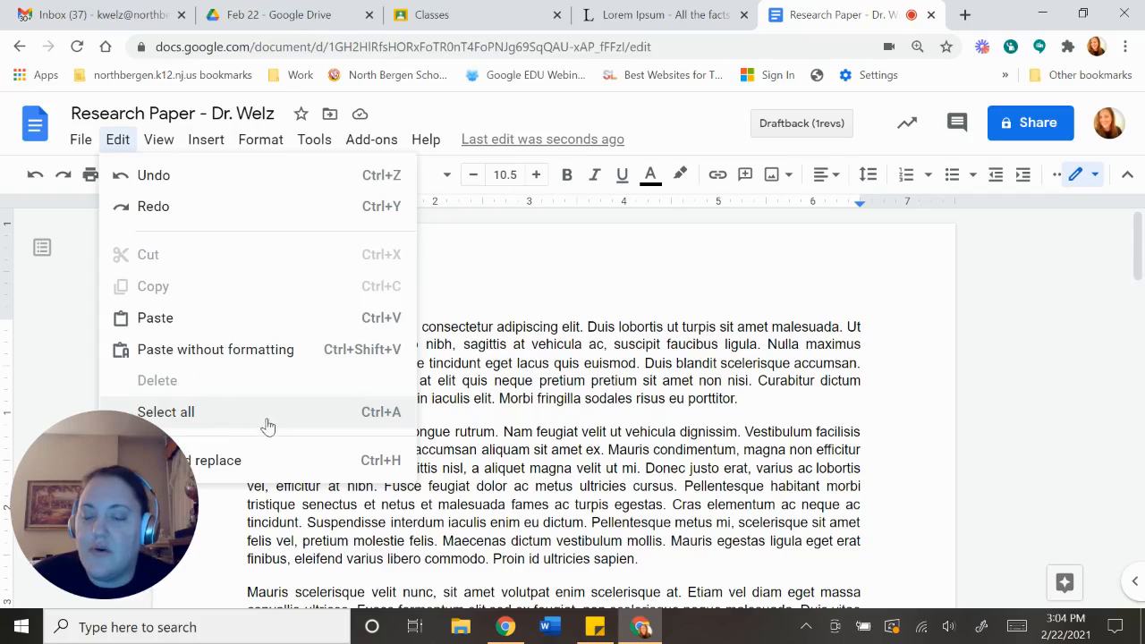
left_click(295, 420)
left_click(440, 176)
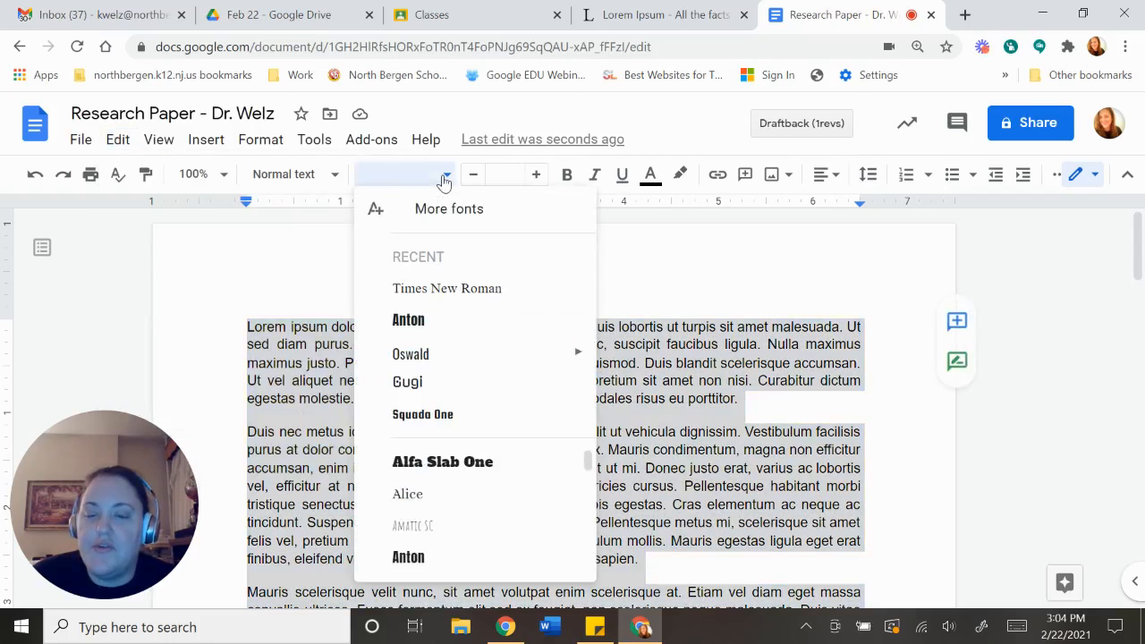
left_click(467, 296)
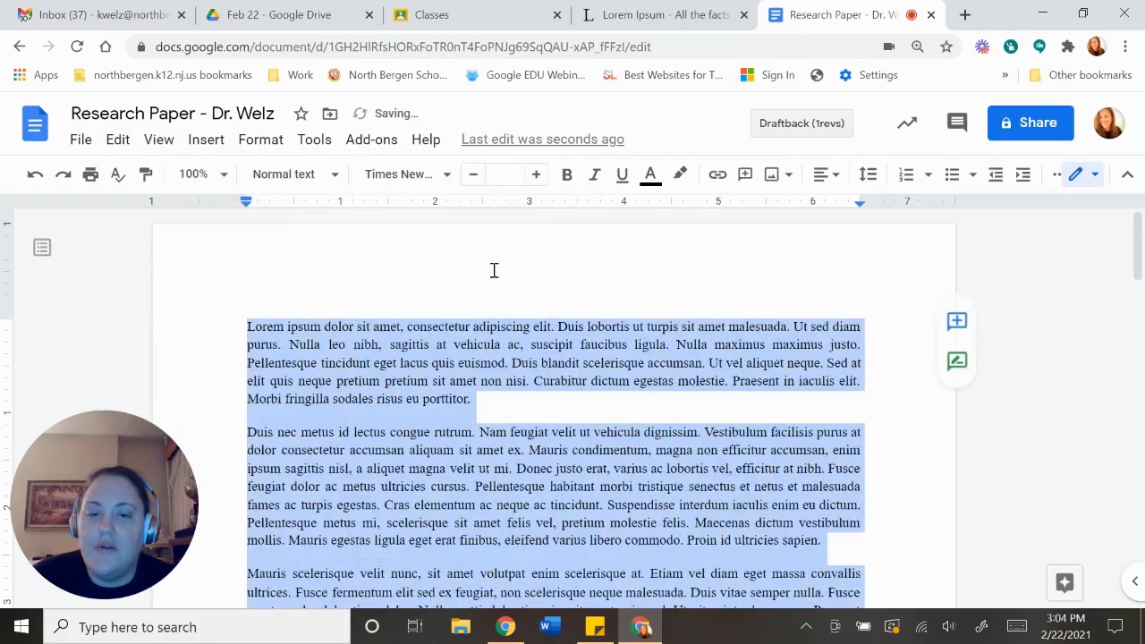
left_click(499, 175)
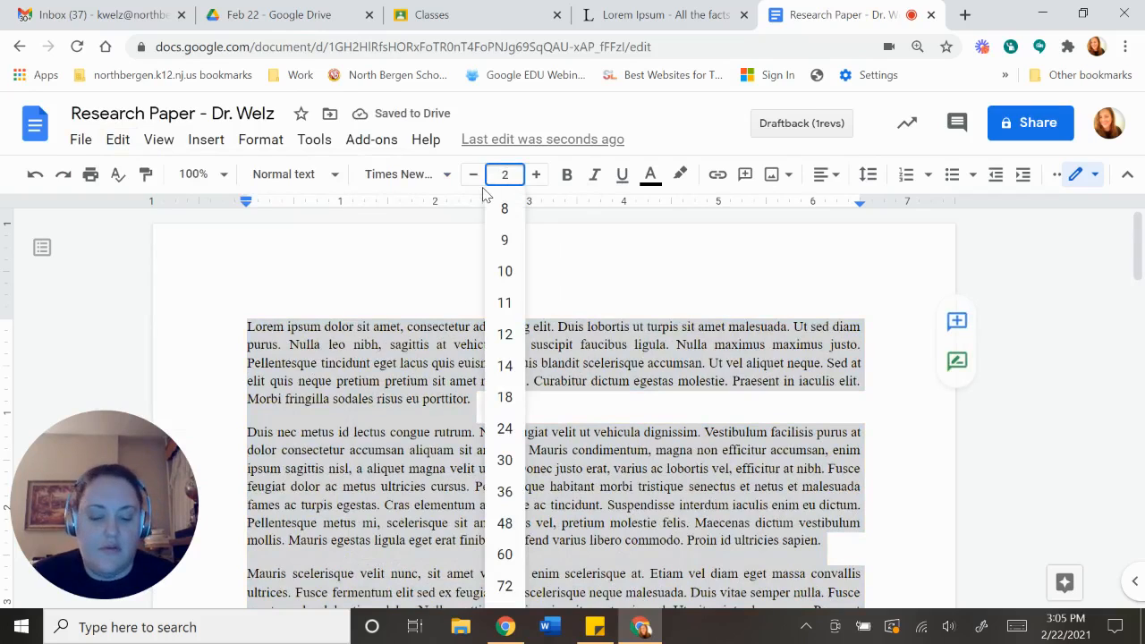
key("Return")
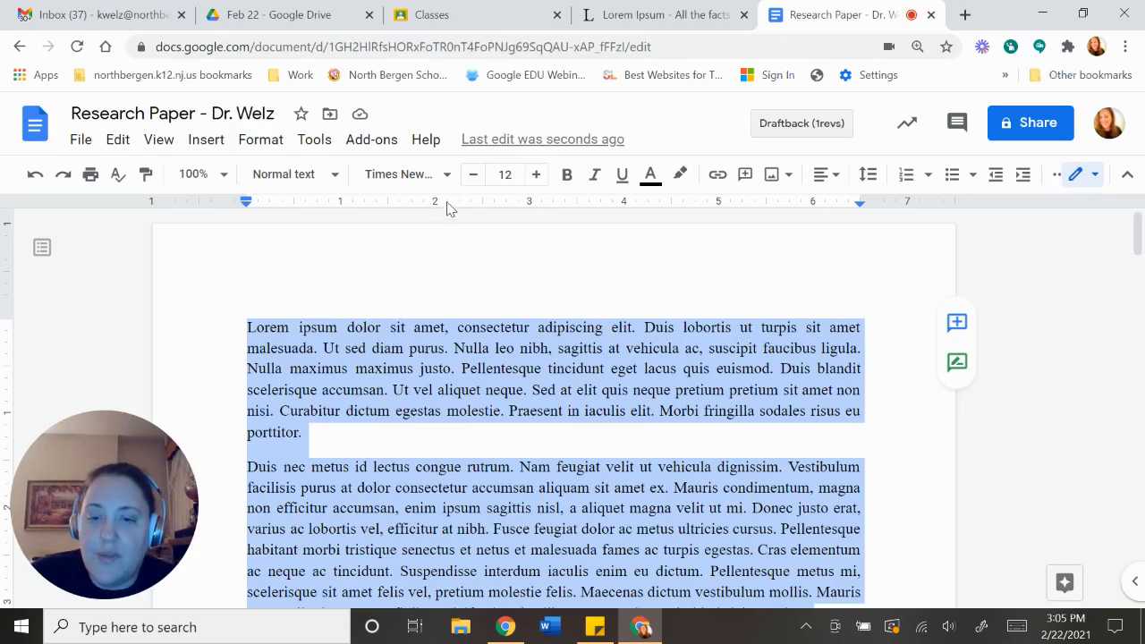
Step: Update the Normal text style to match the selected body text's formatting
left_click(335, 183)
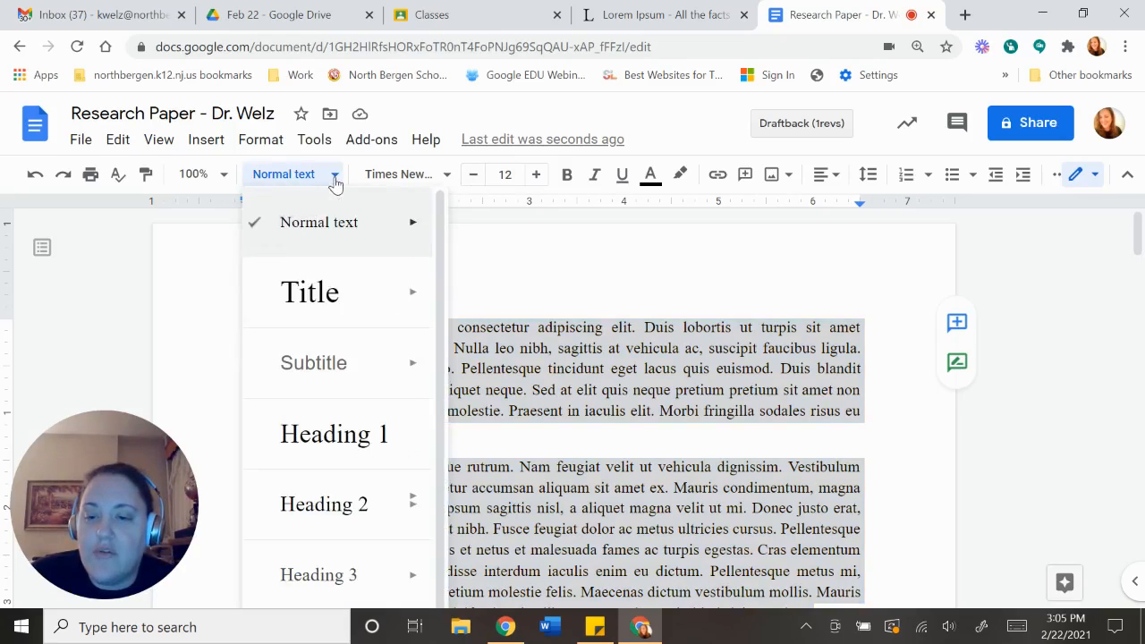
mouse_move(409, 225)
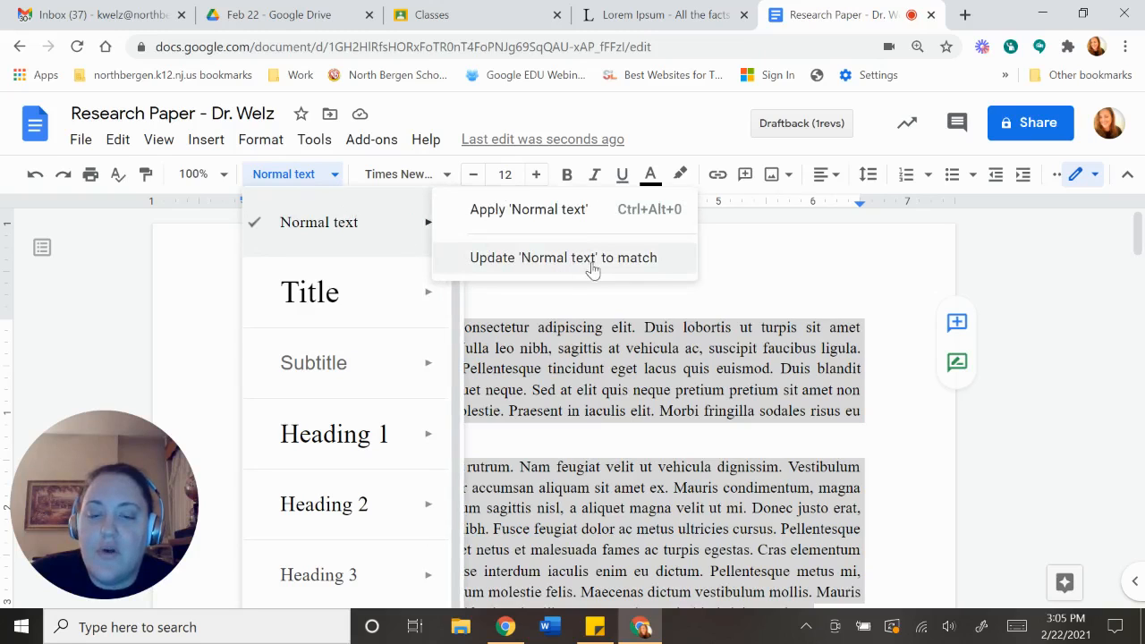
left_click(638, 262)
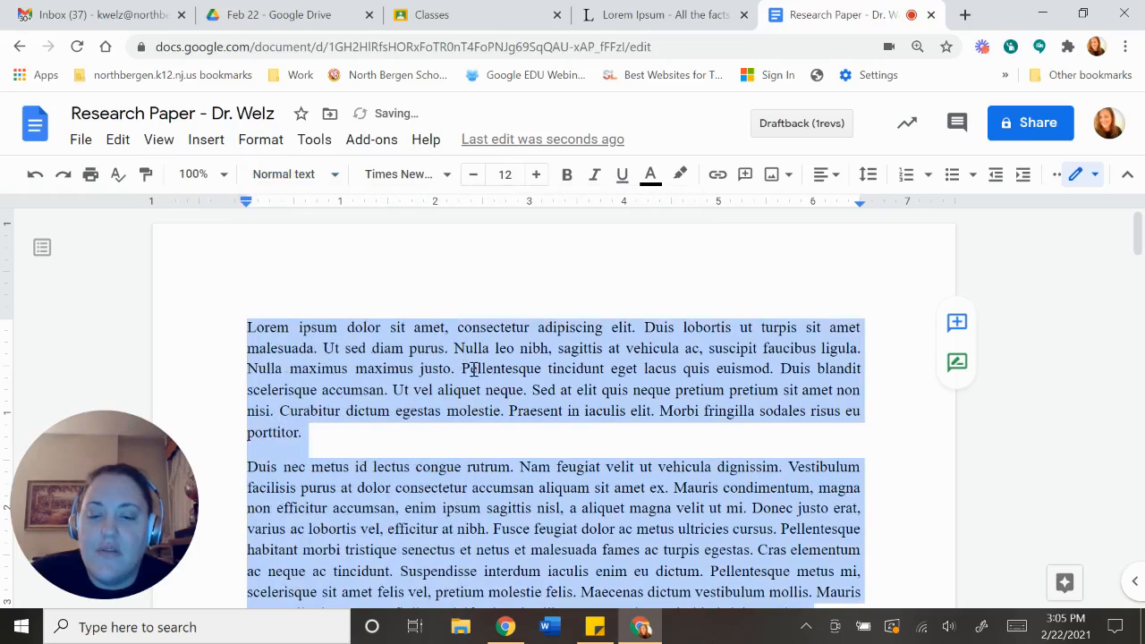
left_click(376, 365)
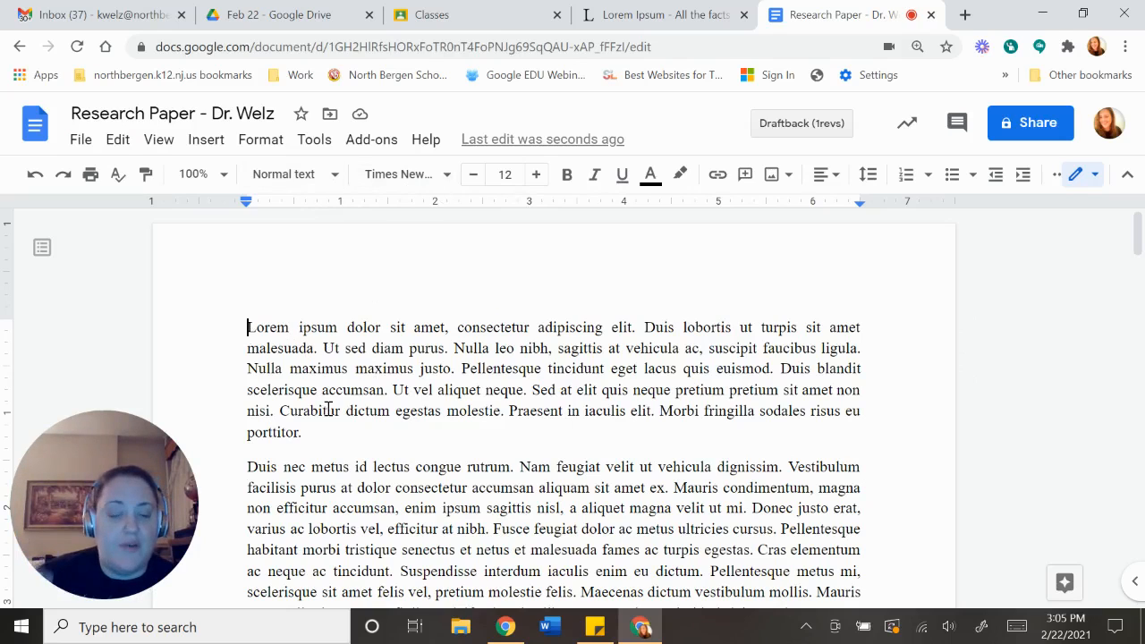
Step: Insert two blank lines above the first paragraph and enter "Chapter I" on the first line
scroll(329, 410, "down", 1)
scroll(328, 409, "up", 1)
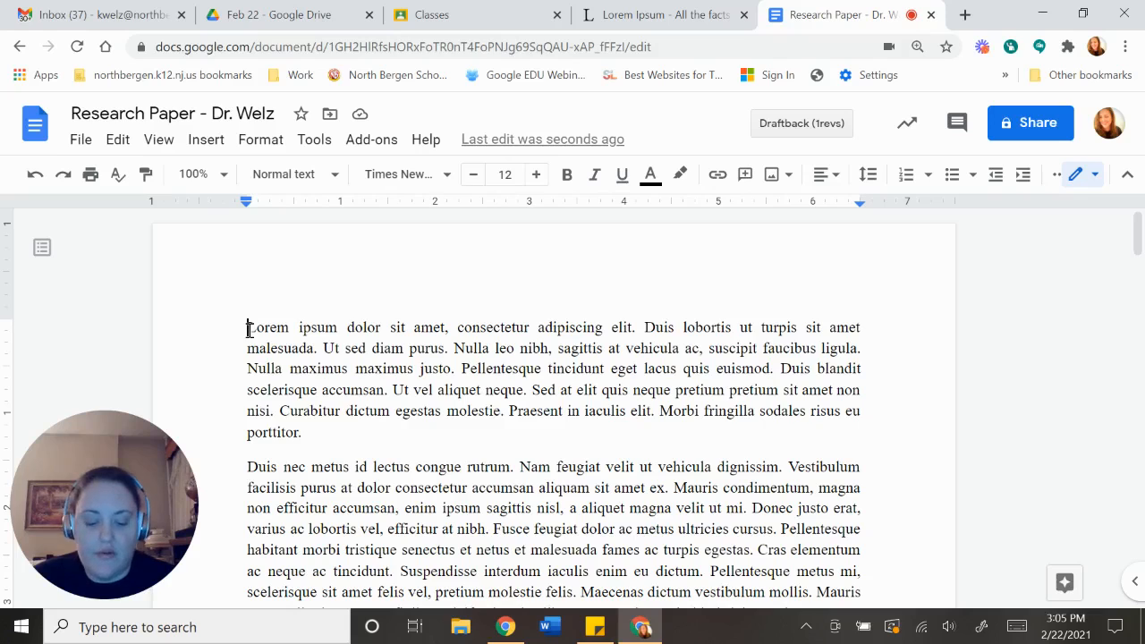
key("Return")
key("Return")
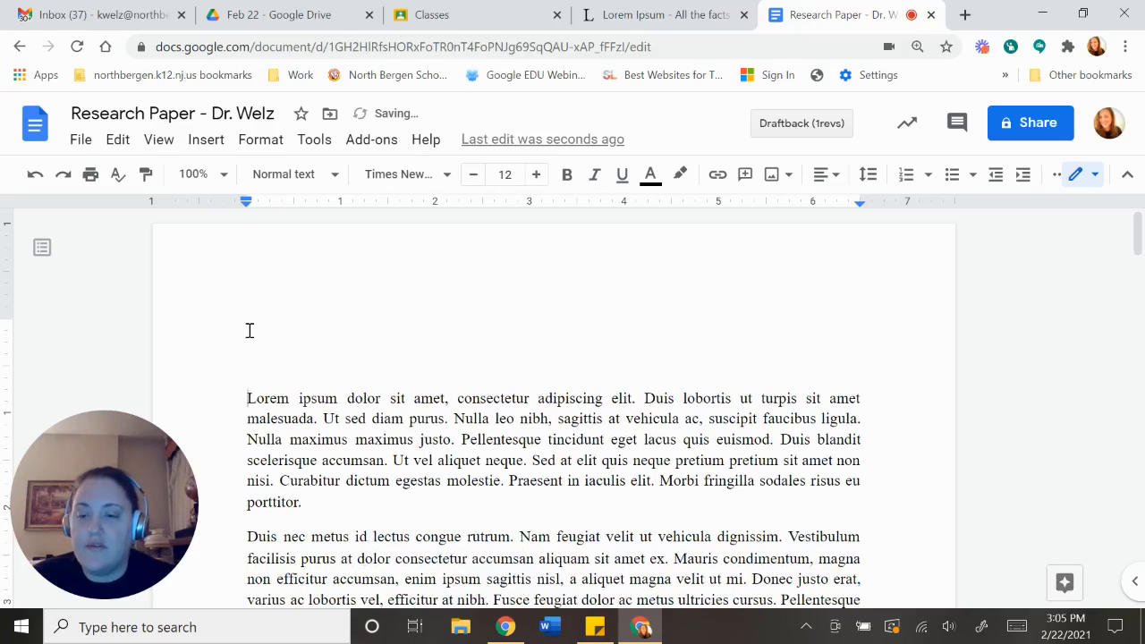
left_click(244, 318)
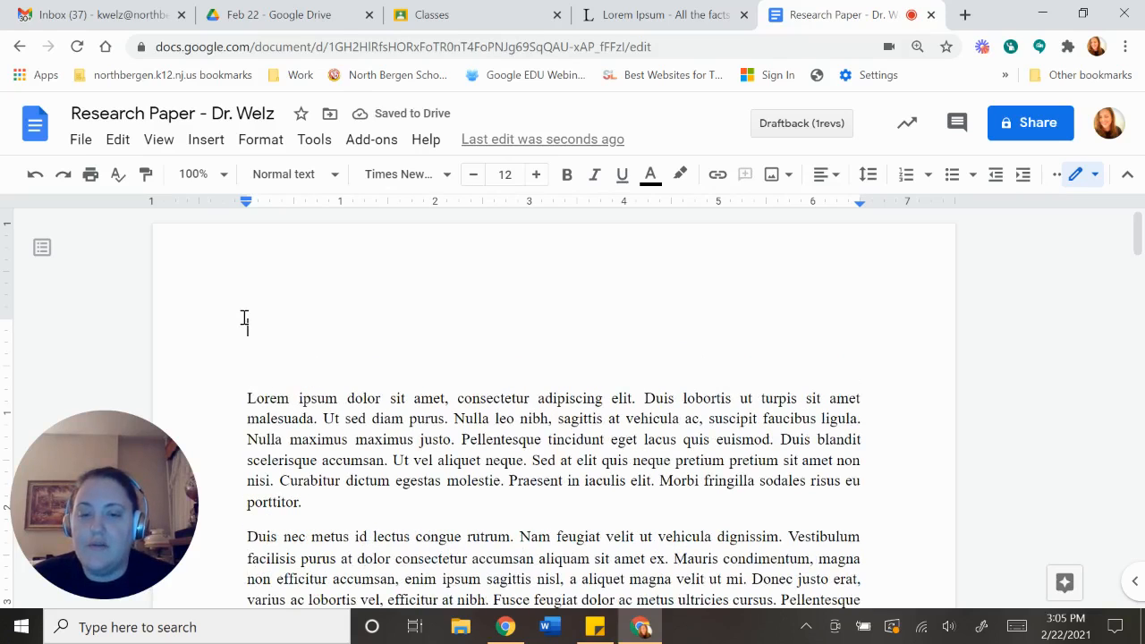
type("Ch")
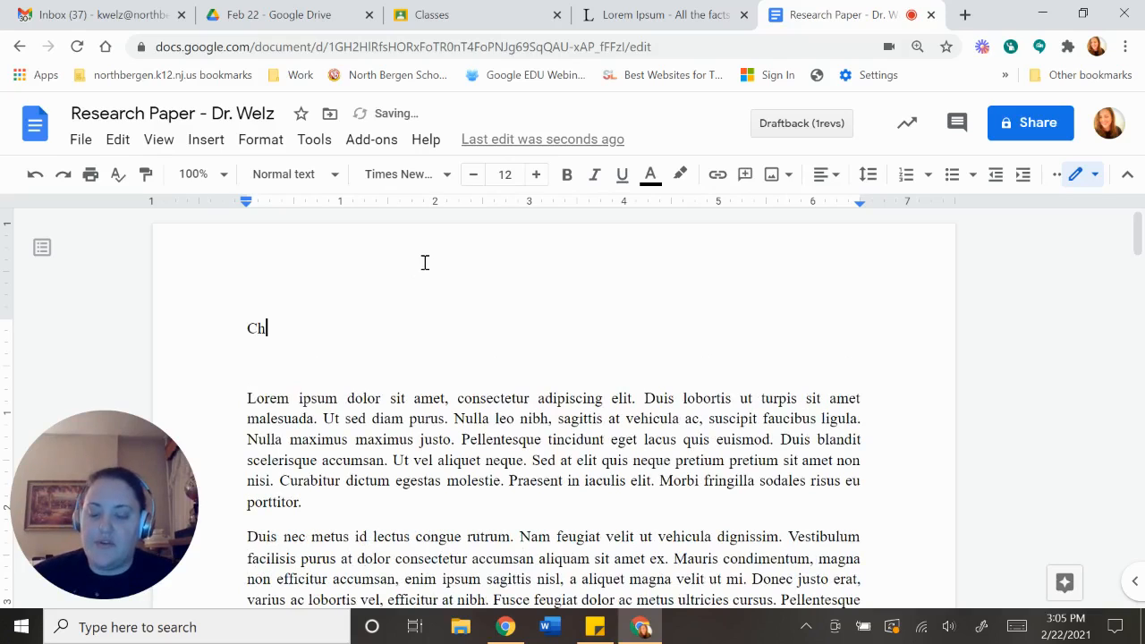
type("ap")
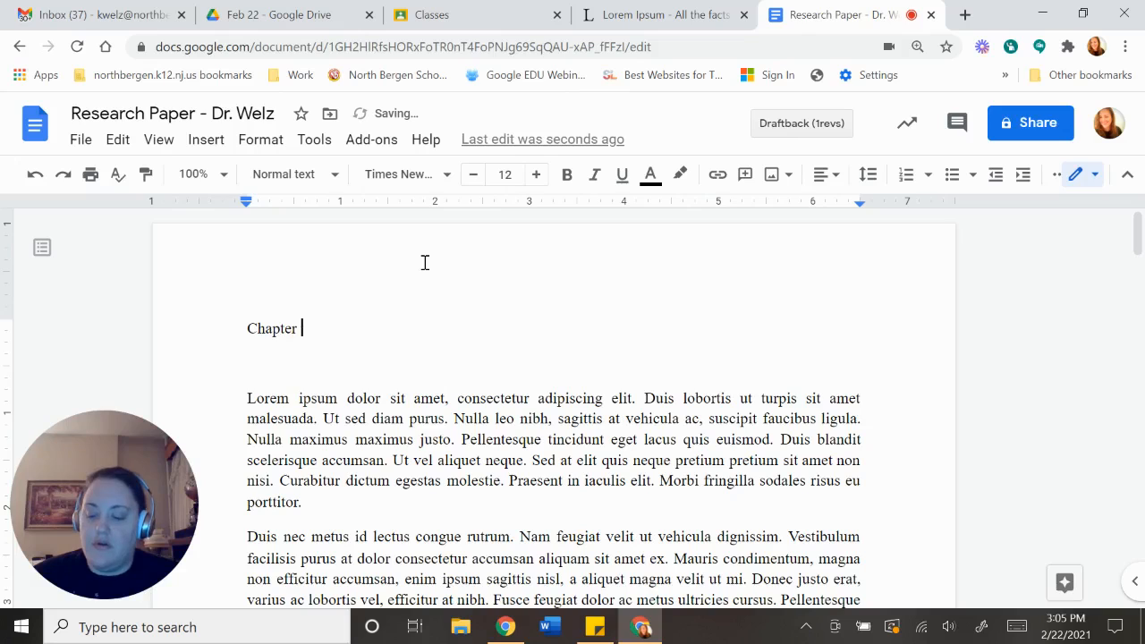
type("ter ")
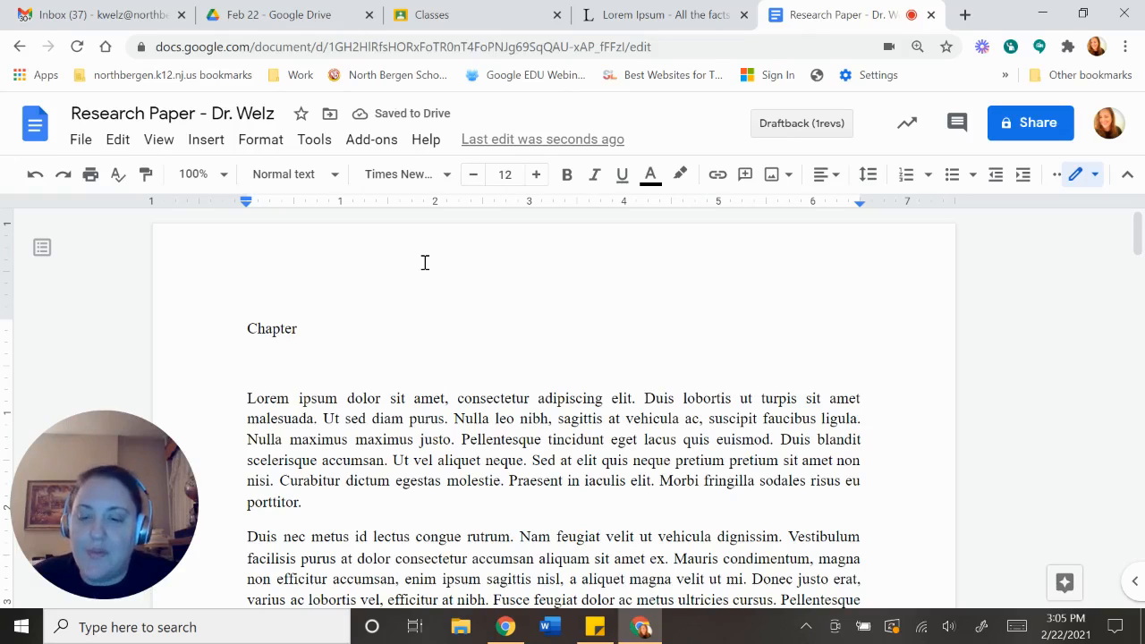
type("I")
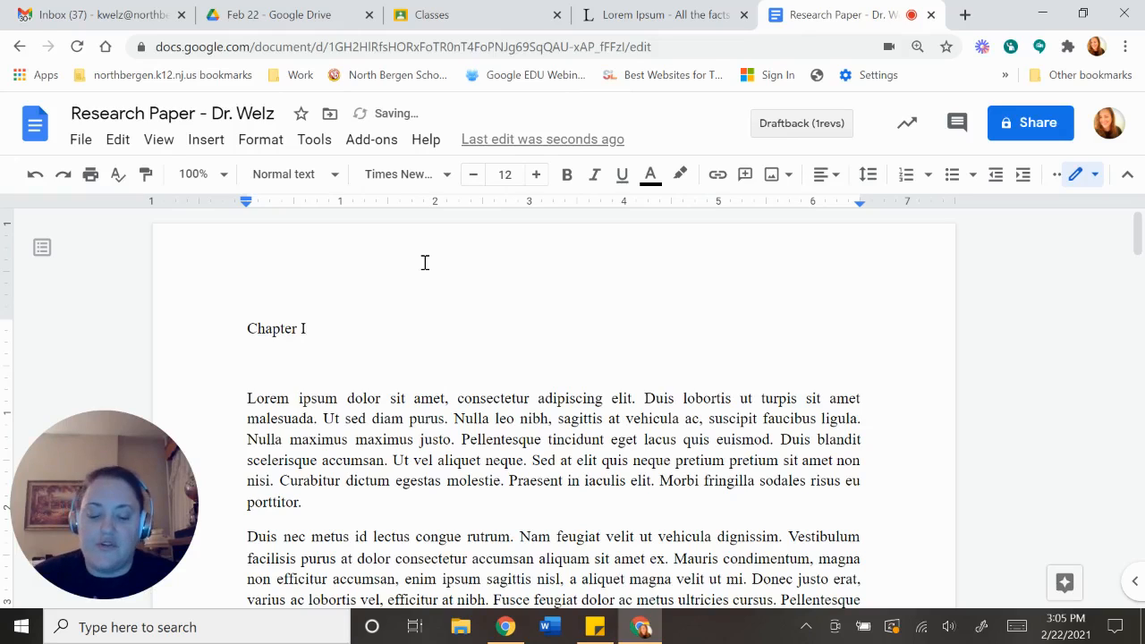
Step: Make the "Chapter I" line bold and centre it
key("ctrl+plus")
key("ctrl+plus")
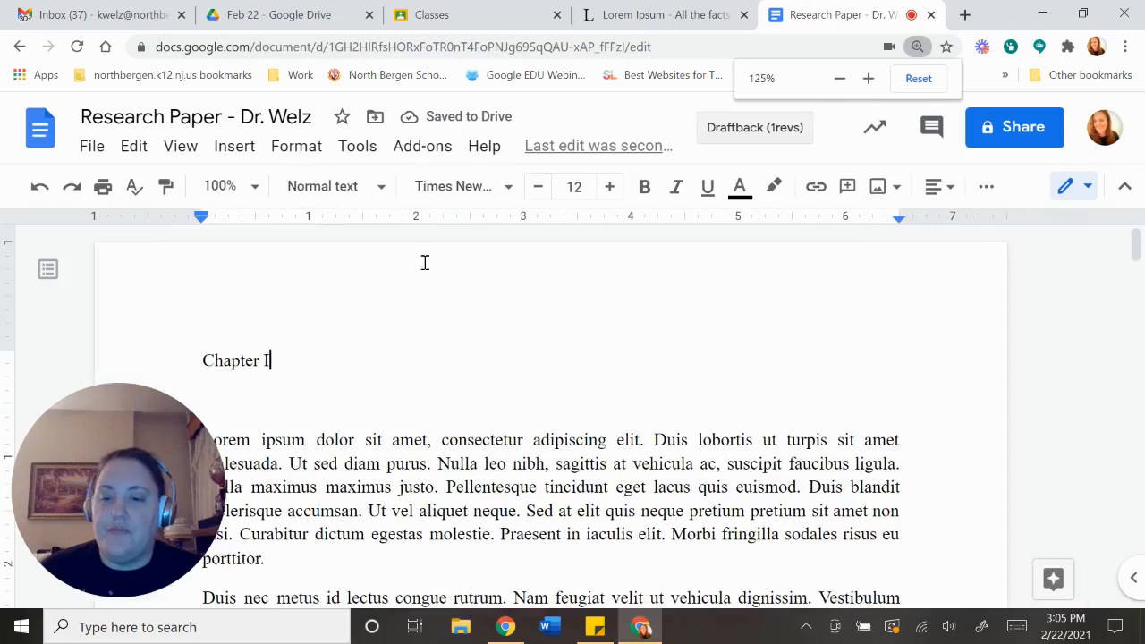
double_click(266, 360)
key("BackSpace")
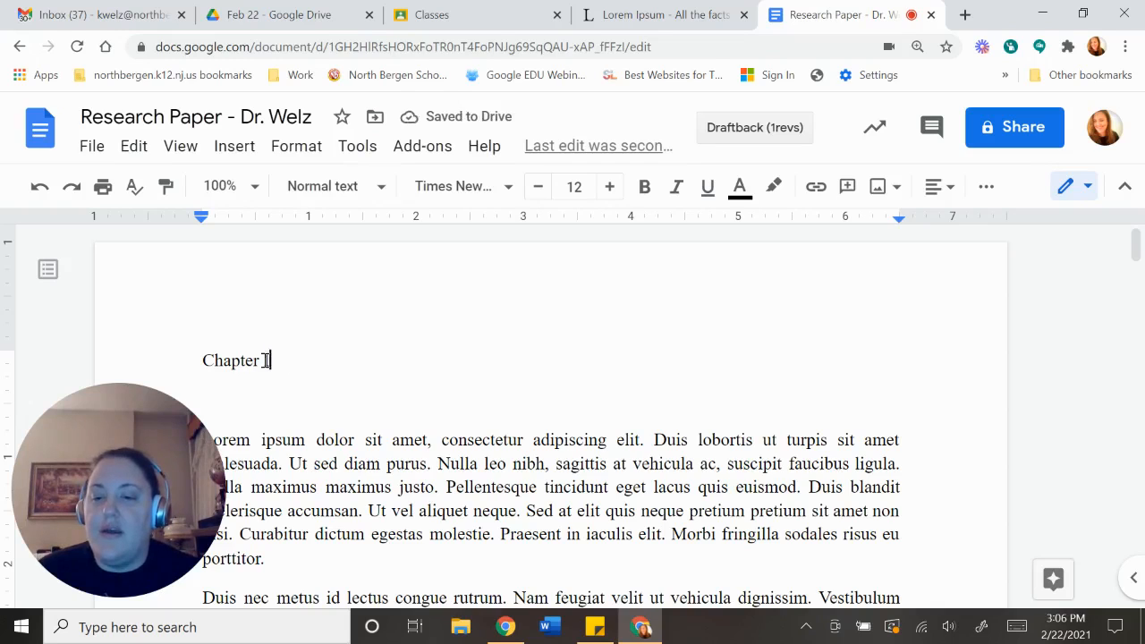
left_click_drag(268, 361, 202, 360)
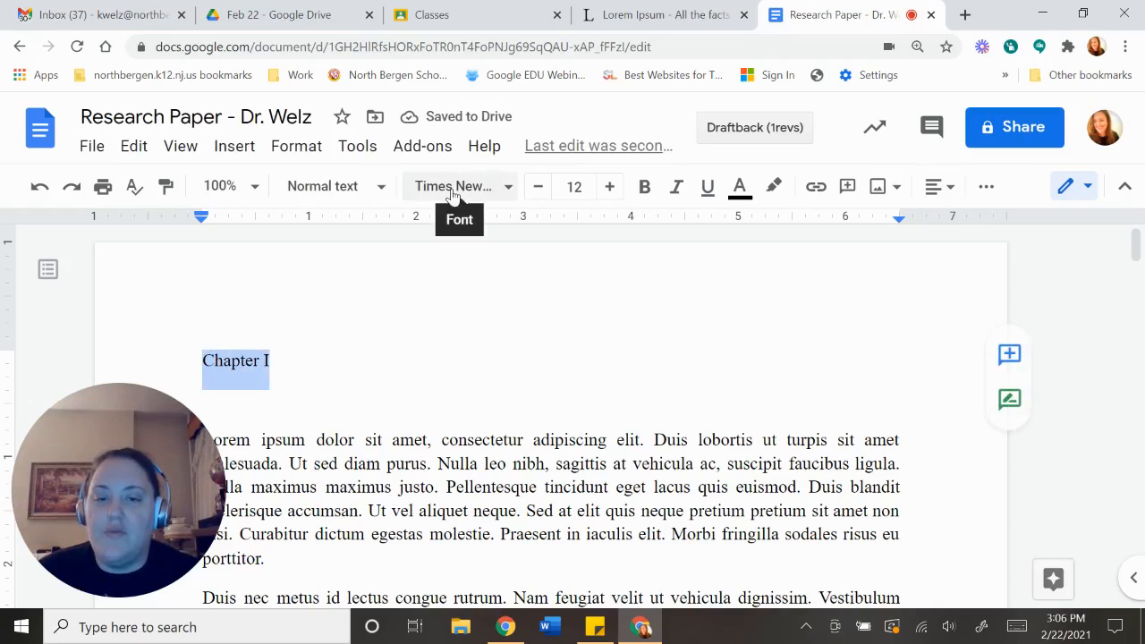
left_click(645, 190)
left_click(932, 189)
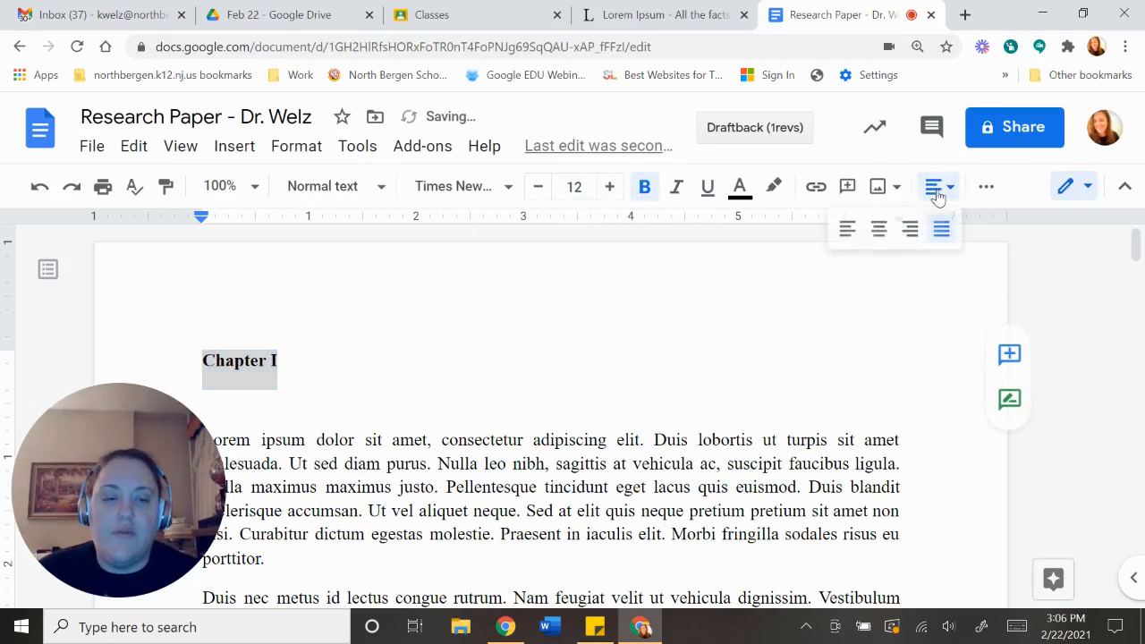
left_click(879, 230)
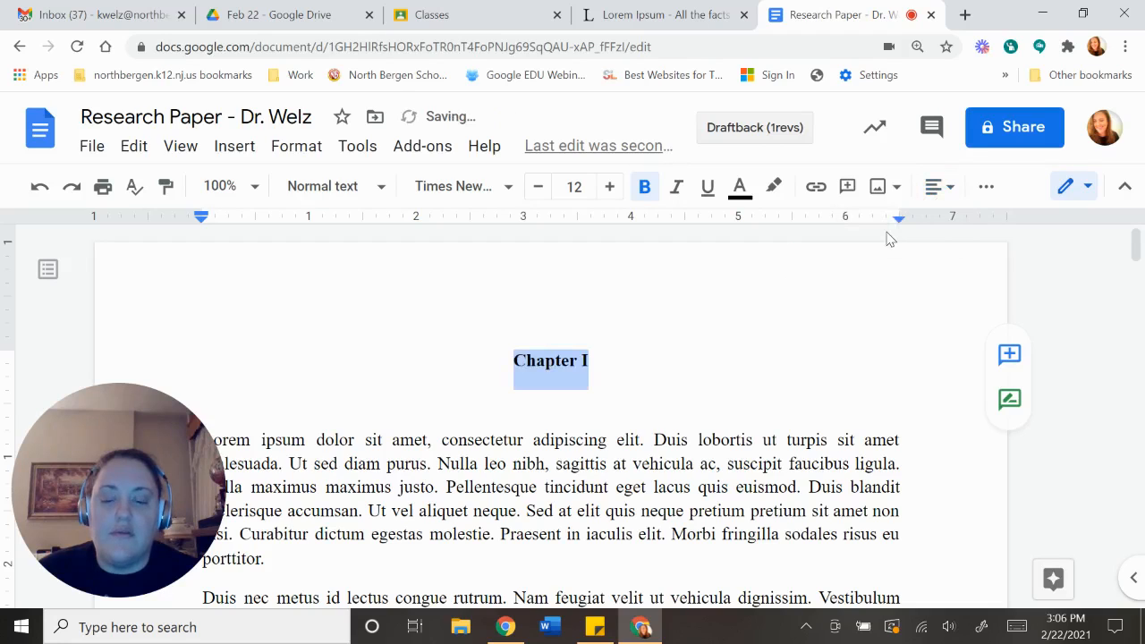
left_click(617, 381)
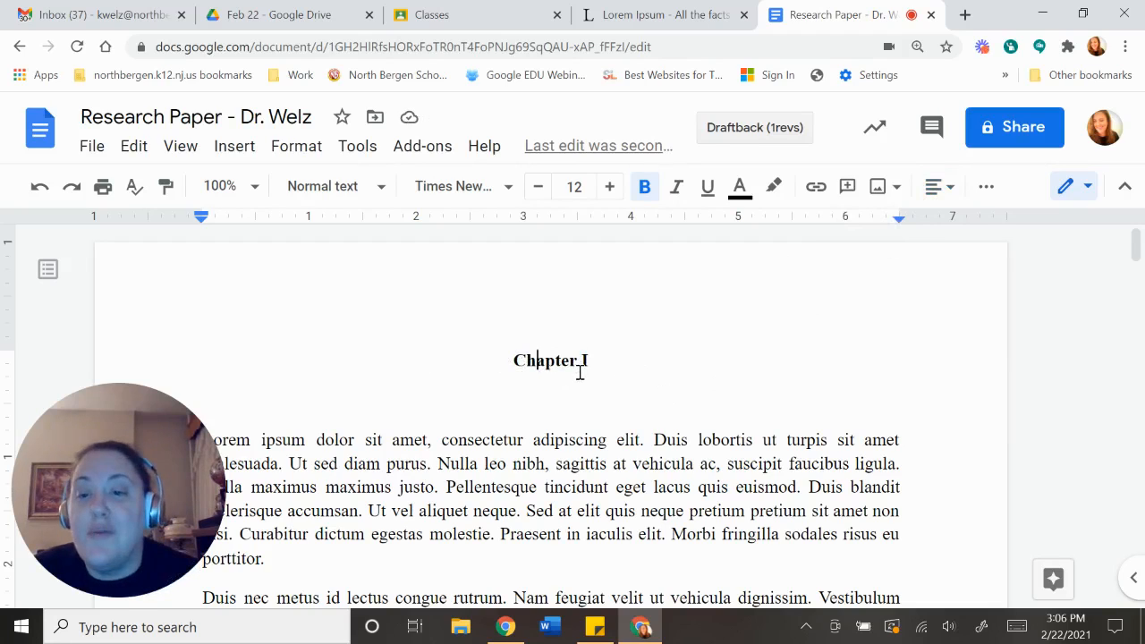
Step: Update the Heading 1 style to match the bold, centred "Chapter I" line
left_click_drag(597, 360, 517, 360)
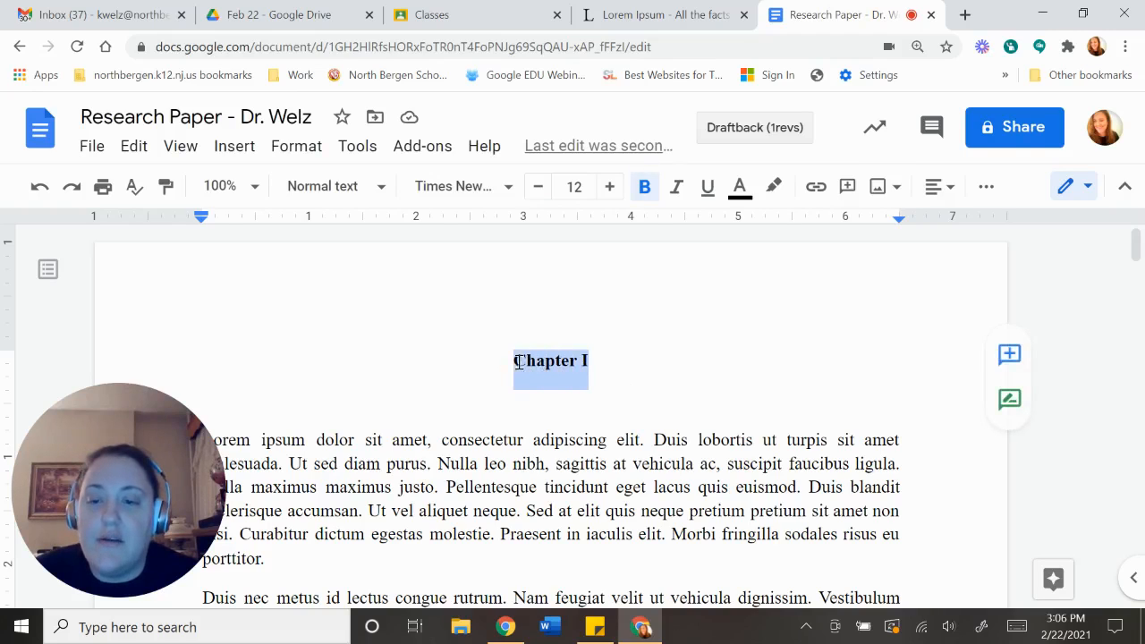
left_click(381, 190)
mouse_move(409, 432)
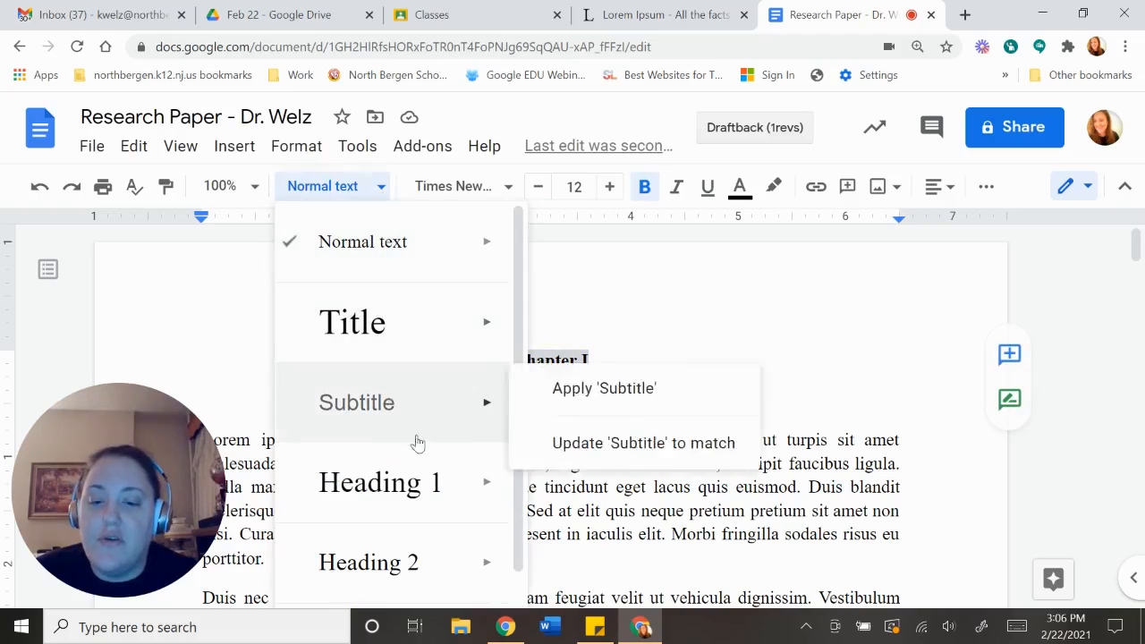
mouse_move(473, 494)
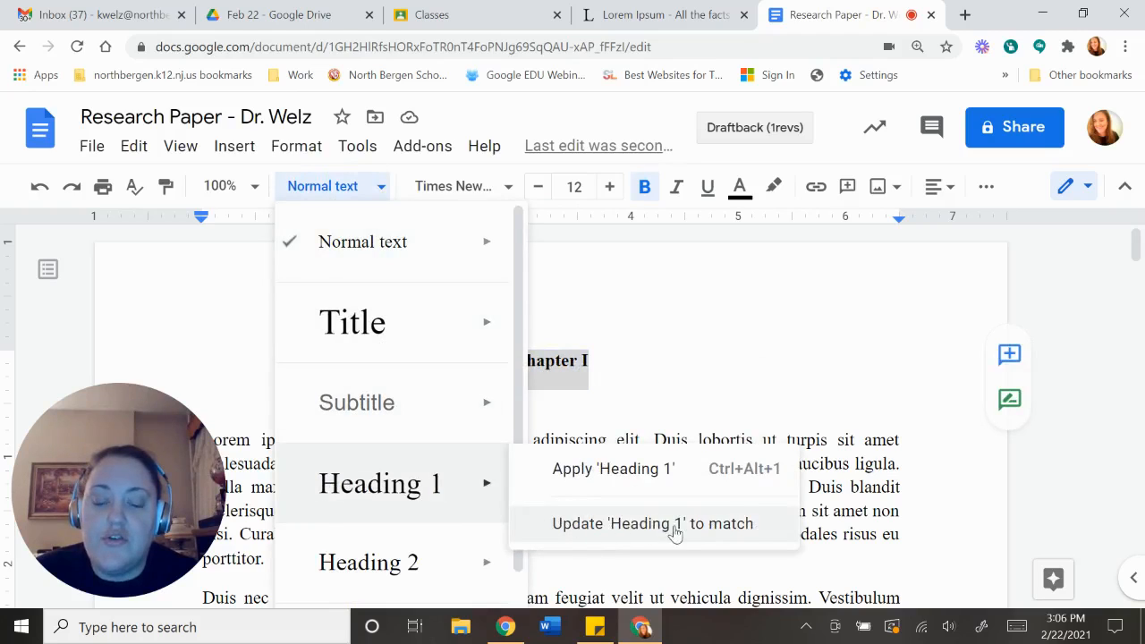
left_click(761, 526)
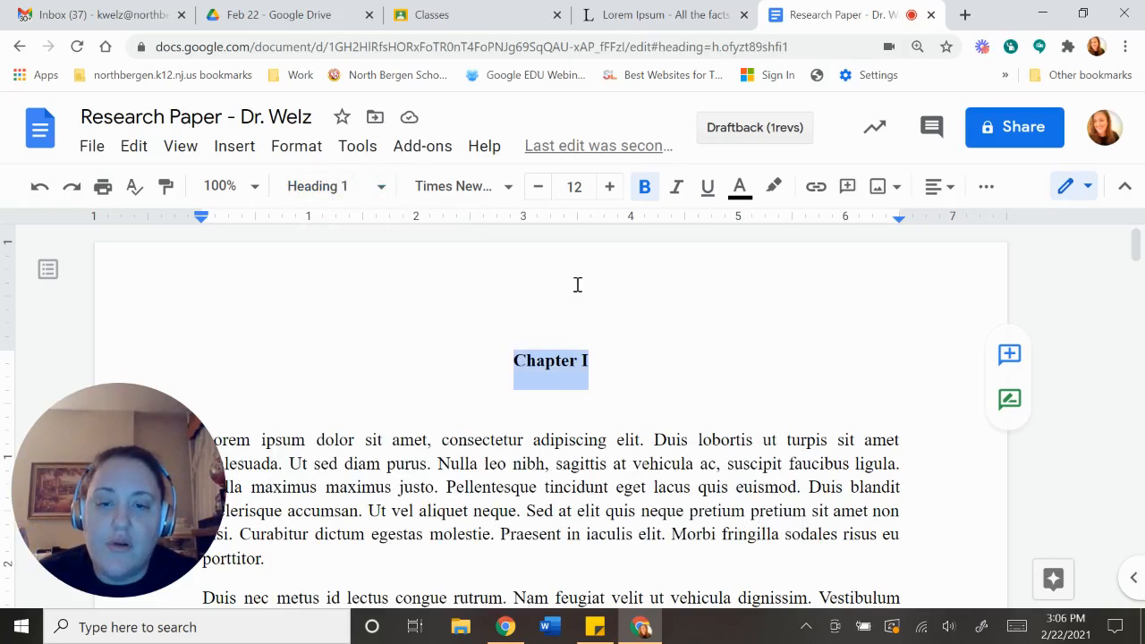
left_click(591, 388)
Step: Look through the body paragraphs of the document for a place where a subheading fits
scroll(590, 388, "down", 1)
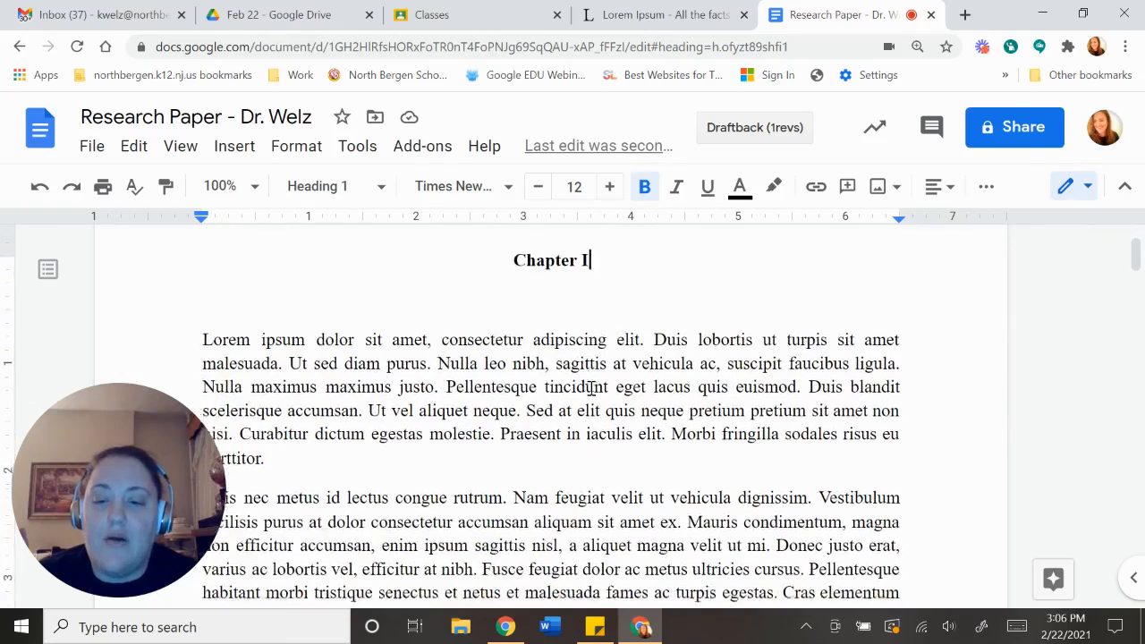
scroll(590, 388, "down", 3)
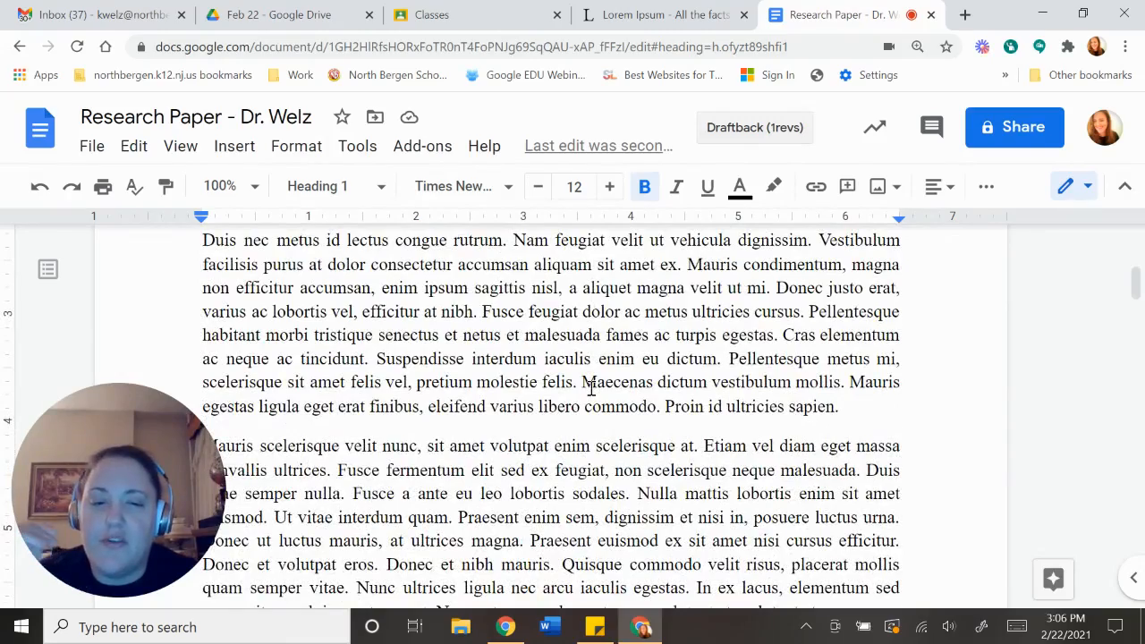
scroll(590, 389, "down", 15)
scroll(590, 388, "down", 5)
scroll(590, 388, "up", 5)
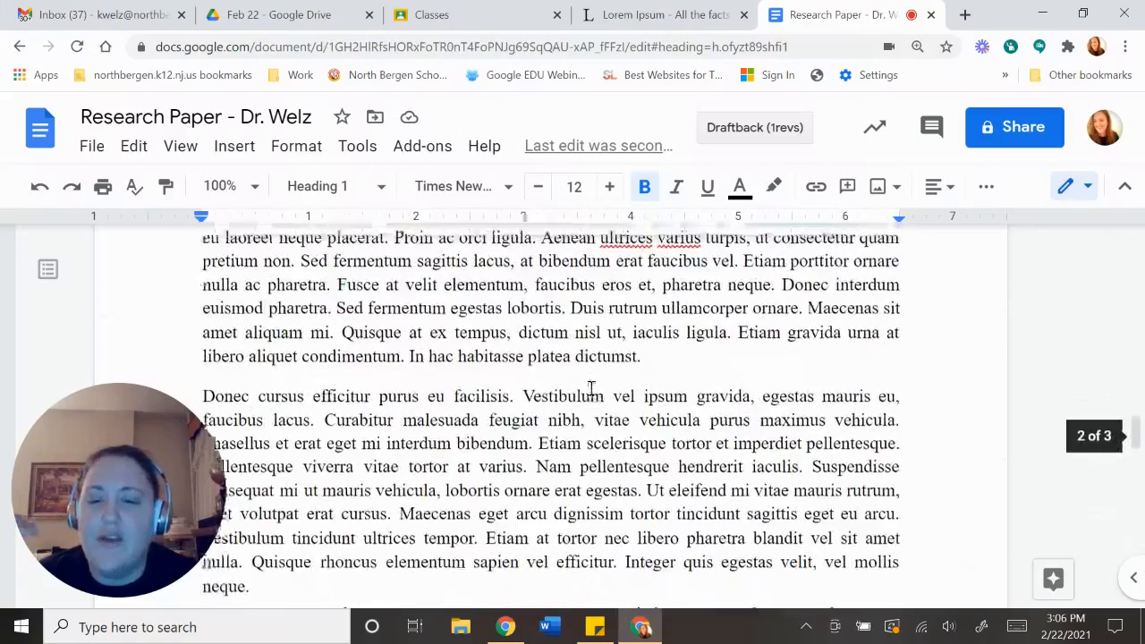
left_click_drag(158, 413, 1079, 225)
scroll(688, 384, "up", 4)
scroll(682, 385, "up", 8)
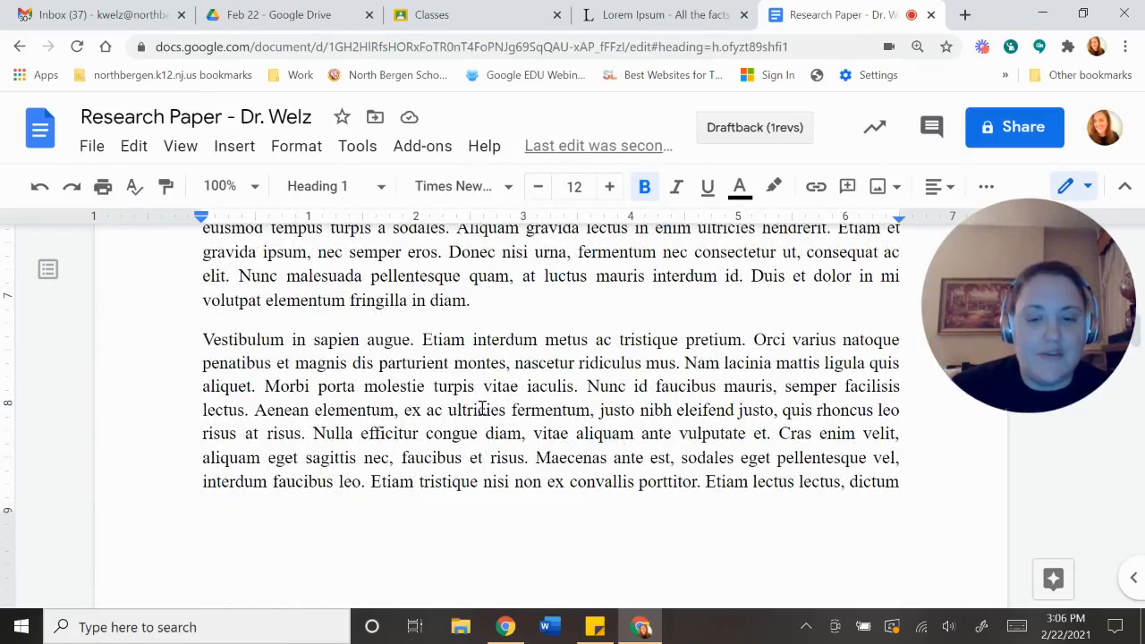
scroll(411, 414, "up", 6)
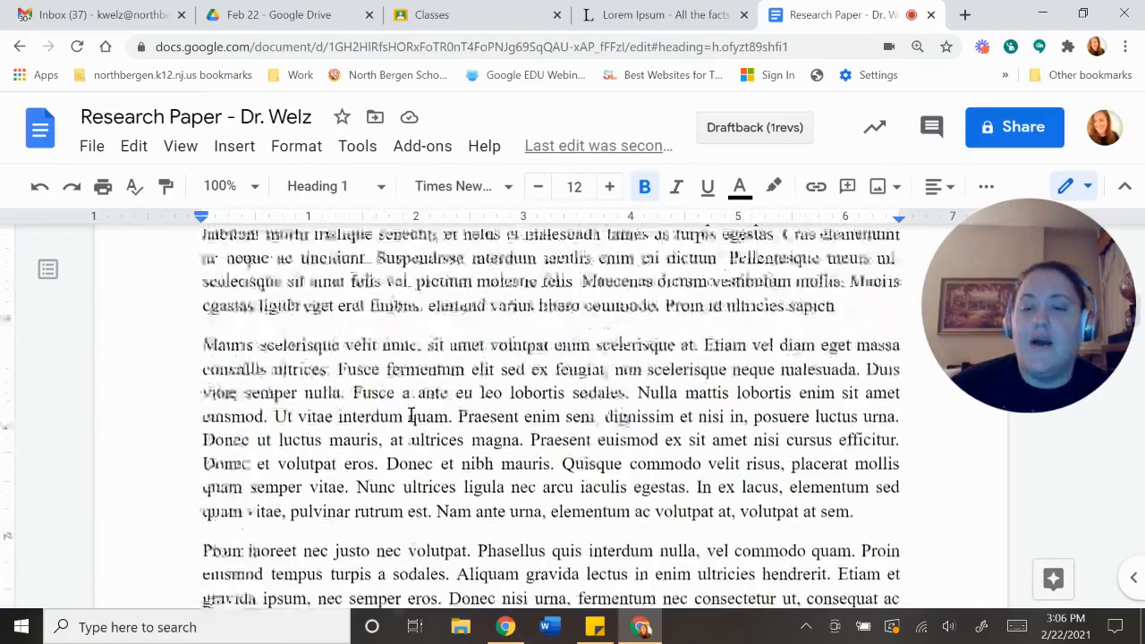
scroll(412, 413, "up", 3)
Step: Insert two blank lines above the paragraph starting "Proin laoreet" and enter "Limitations" on the second one
scroll(411, 414, "down", 3)
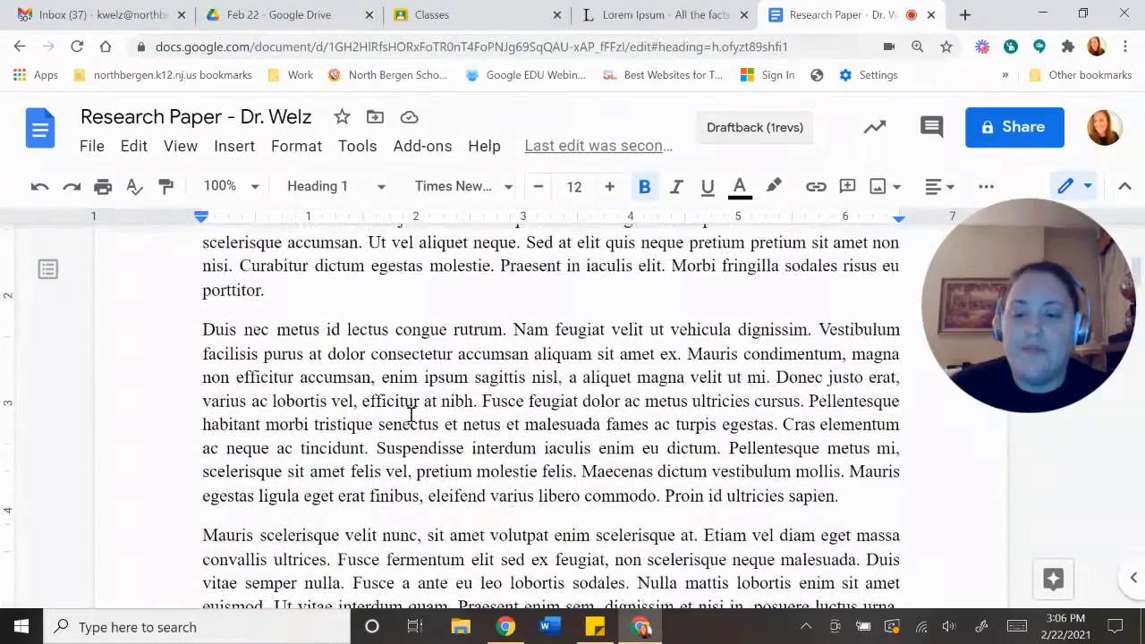
scroll(412, 413, "down", 3)
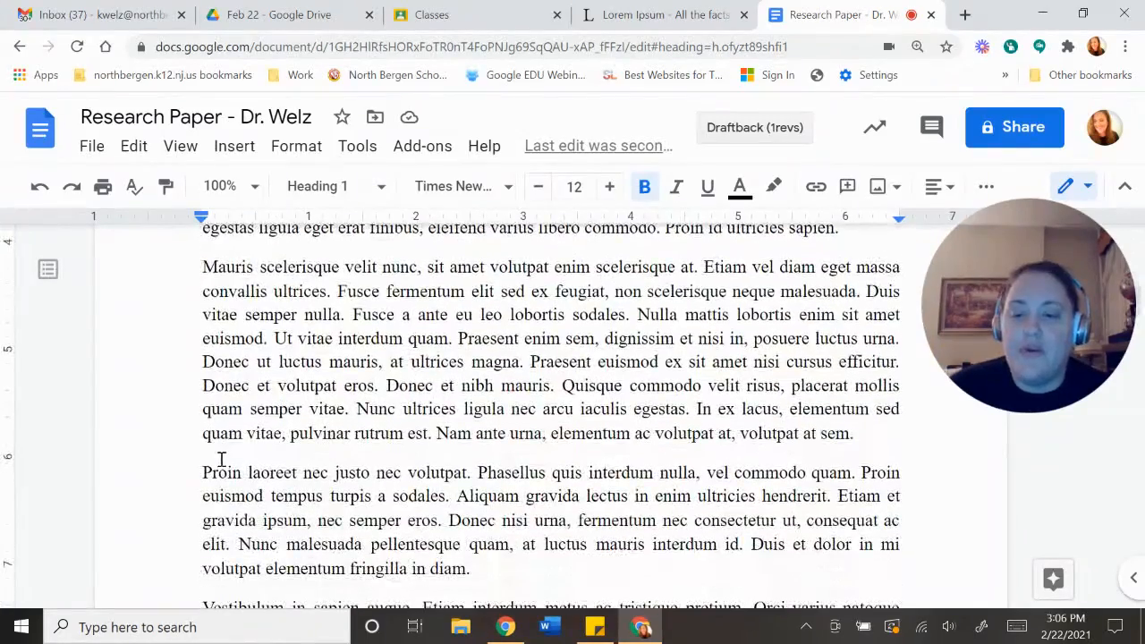
left_click(201, 472)
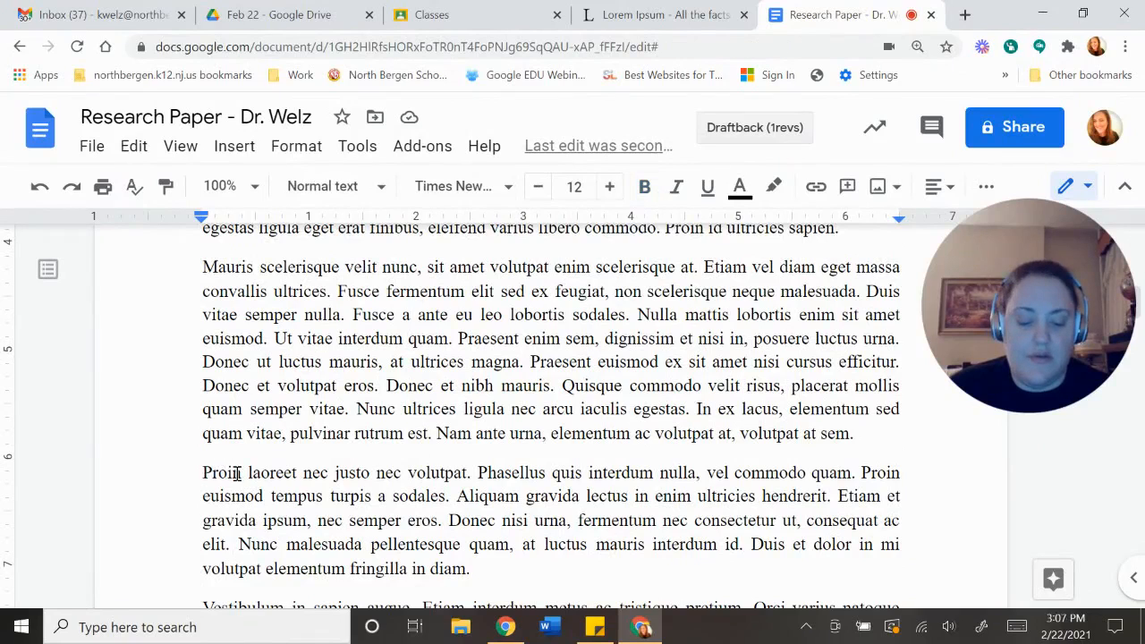
key("Return")
key("Return")
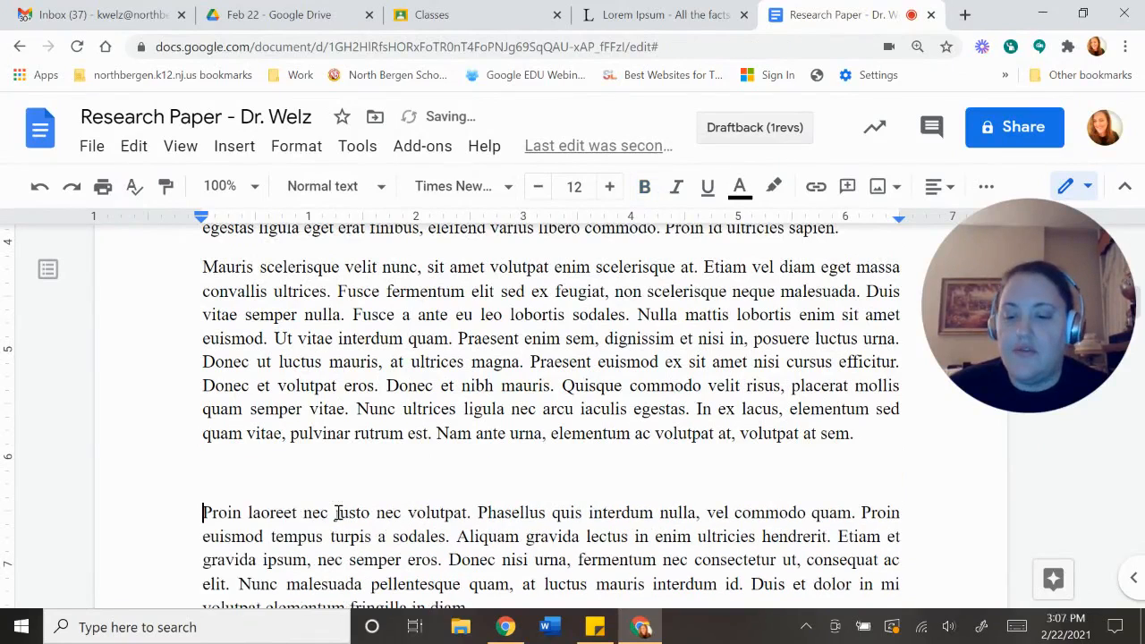
left_click(339, 512)
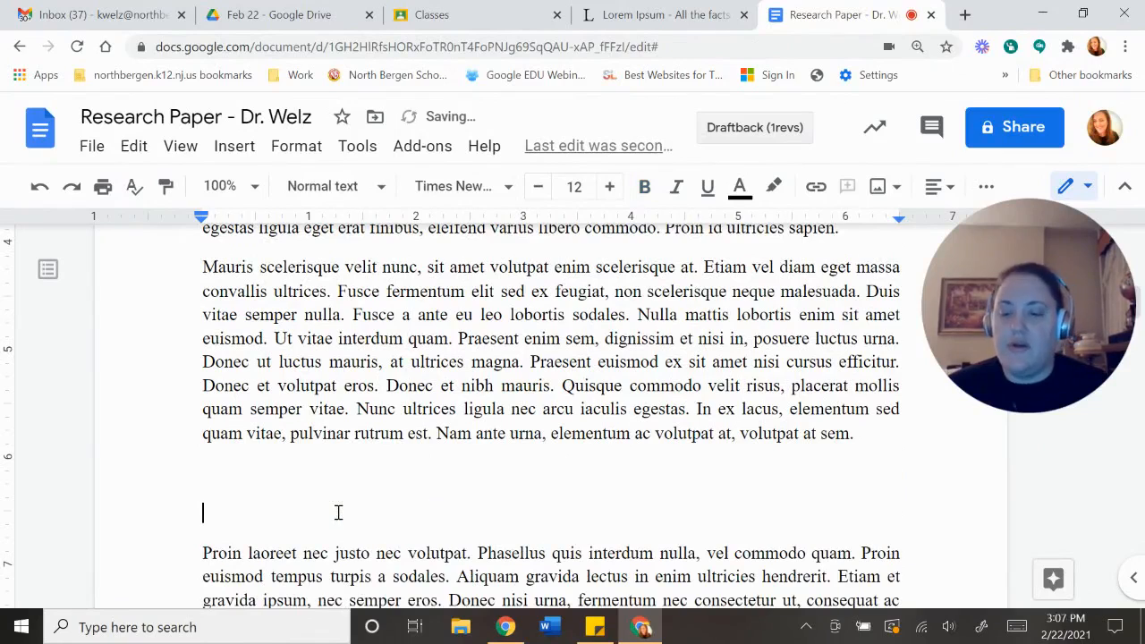
type("Limitations")
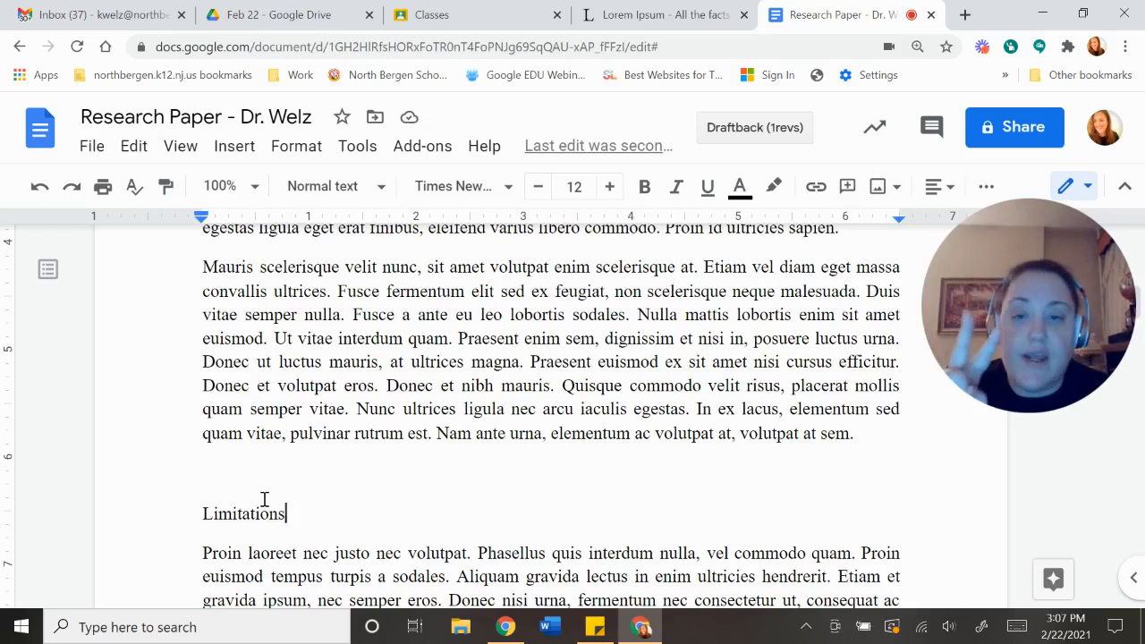
Step: Make the "Limitations" subheading bold, keeping its left alignment
scroll(304, 465, "down", 1)
left_click_drag(289, 424, 205, 424)
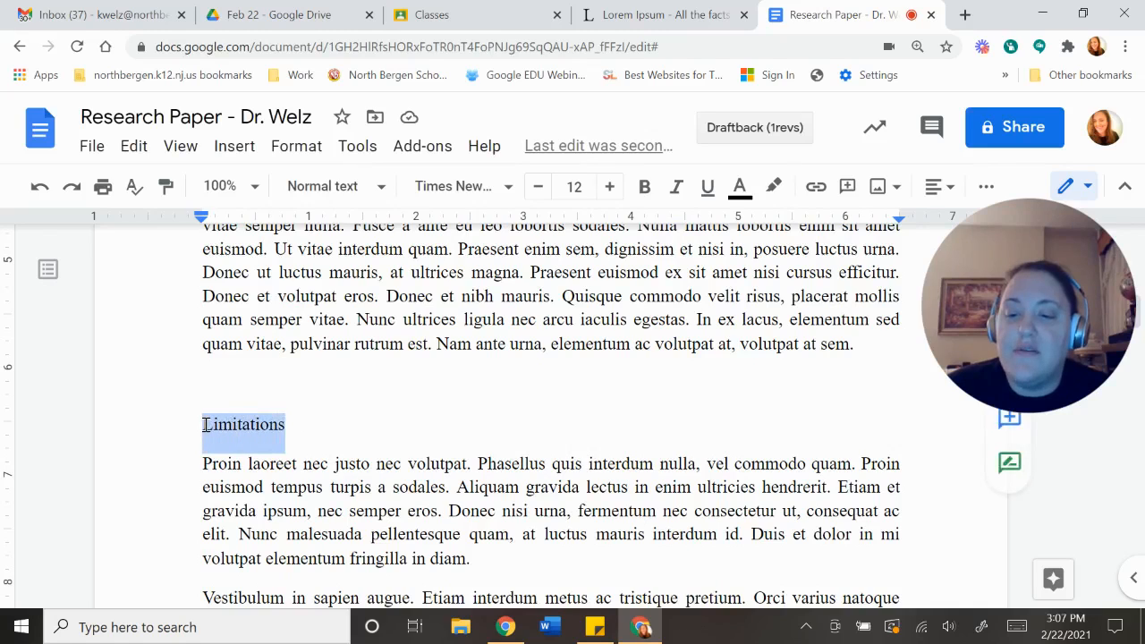
left_click(645, 188)
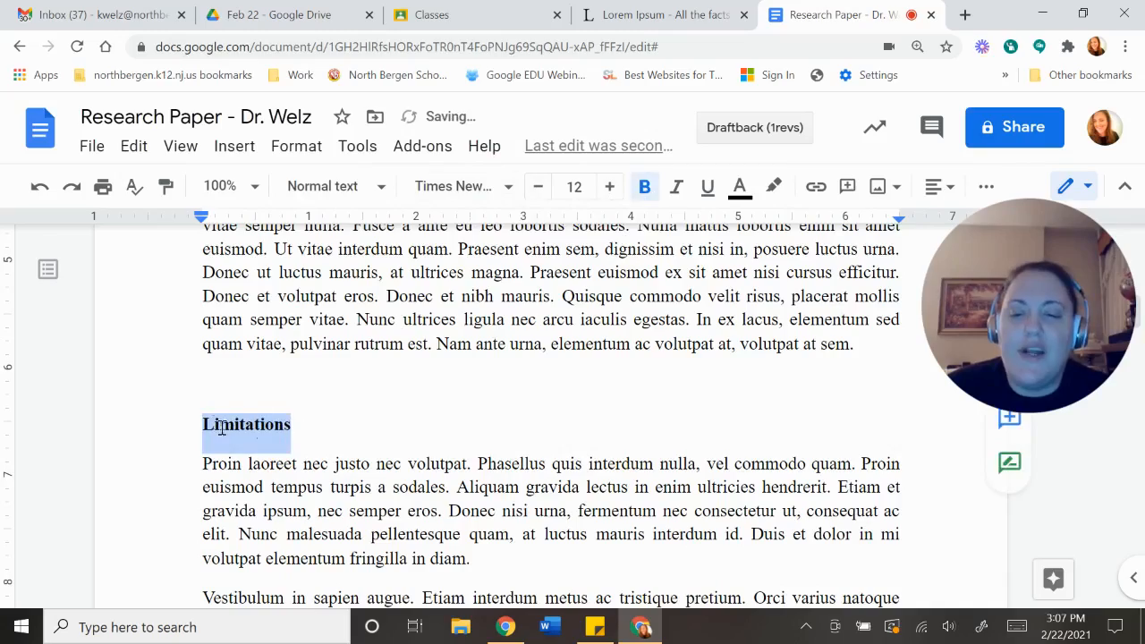
scroll(675, 432, "up", 7)
scroll(591, 359, "down", 6)
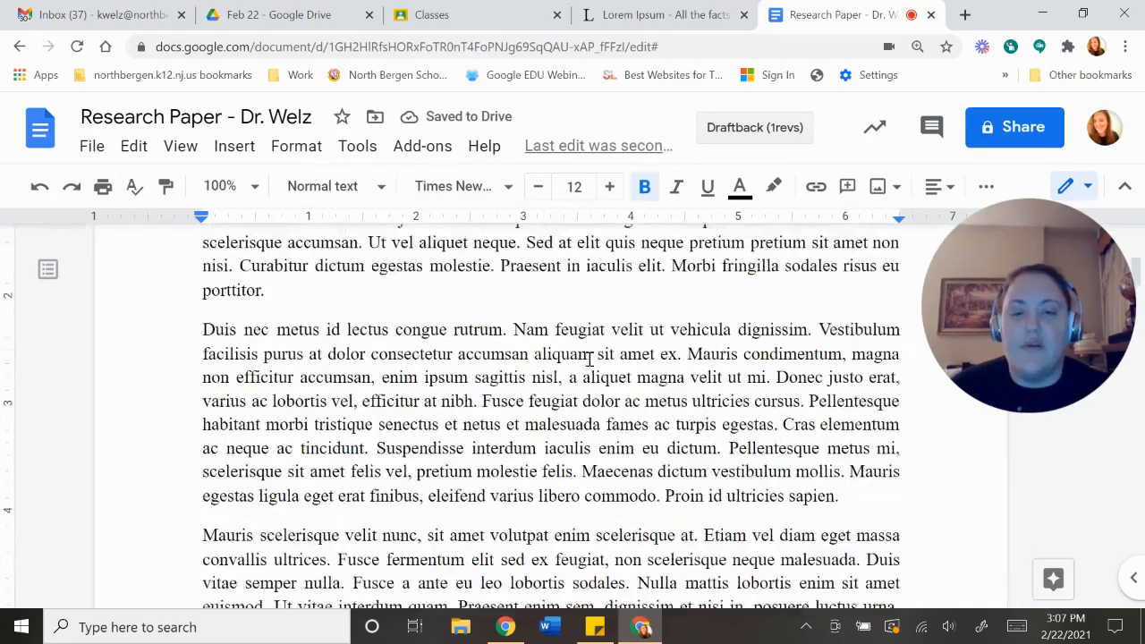
double_click(260, 561)
scroll(261, 536, "down", 1)
scroll(271, 519, "down", 1)
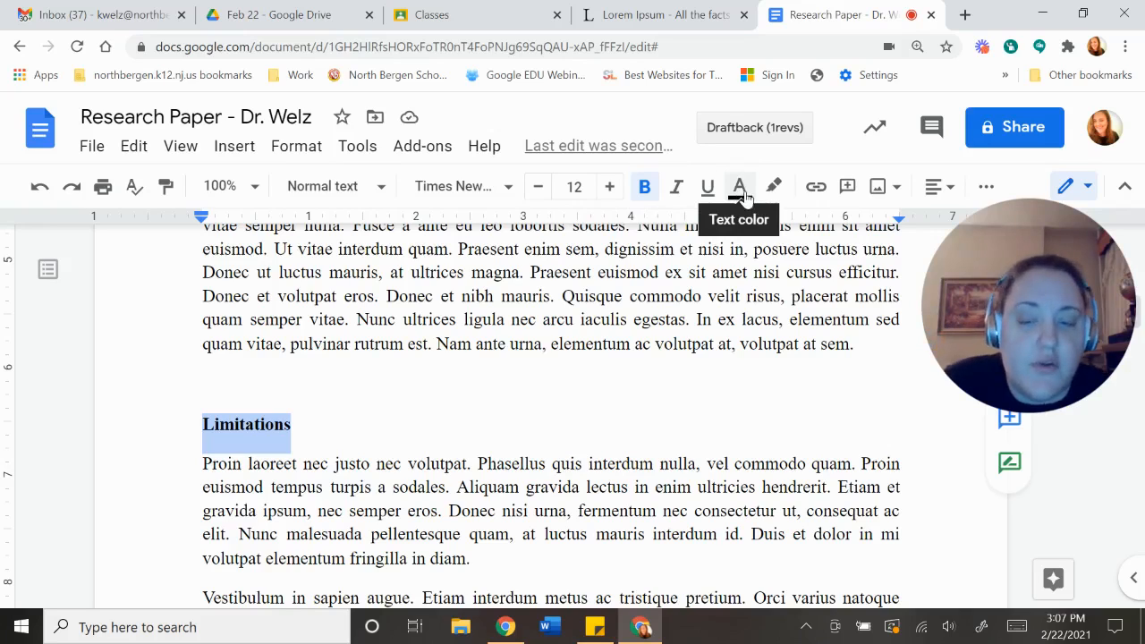
Step: Update the Heading 2 style to match the formatting of the bold "Limitations" line
left_click(309, 424)
left_click_drag(309, 424, 202, 424)
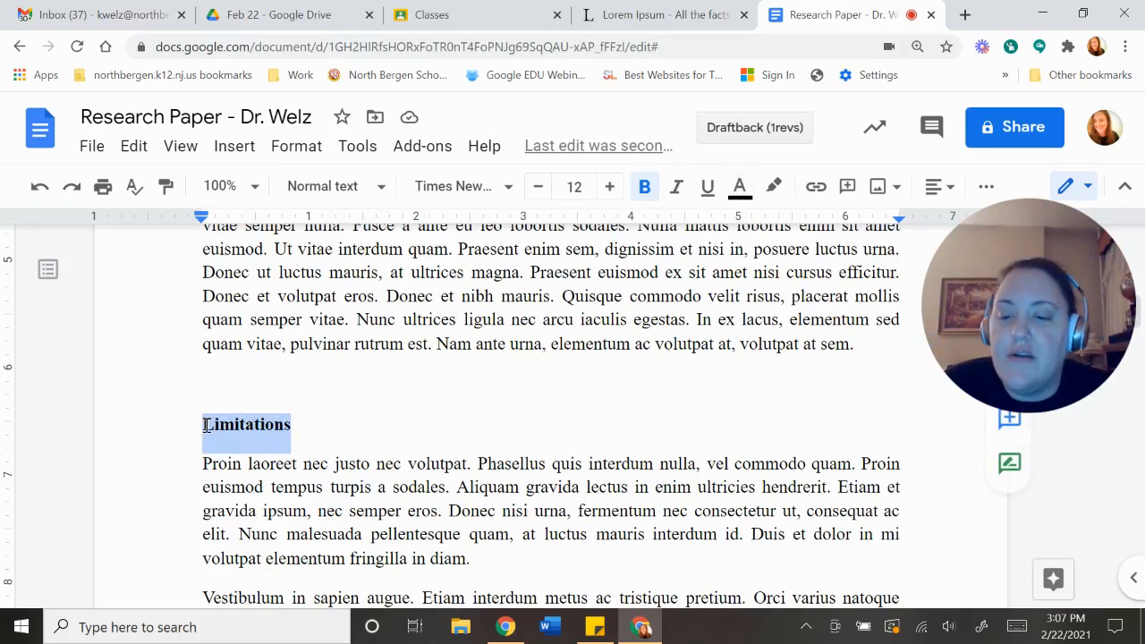
left_click(377, 189)
scroll(414, 403, "down", 1)
mouse_move(443, 488)
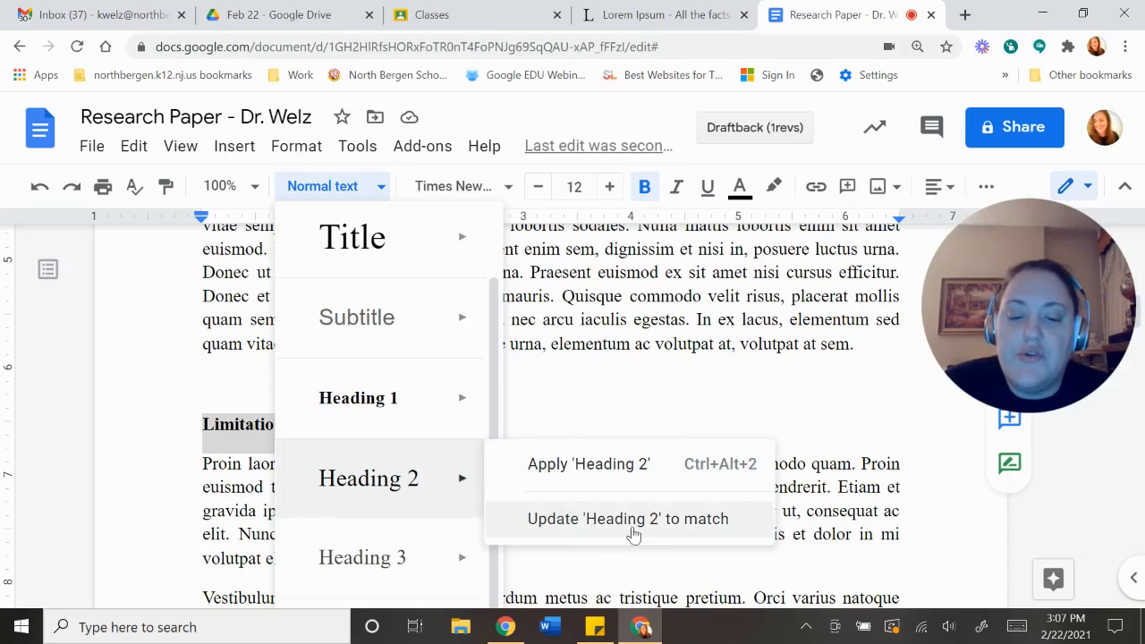
left_click(677, 527)
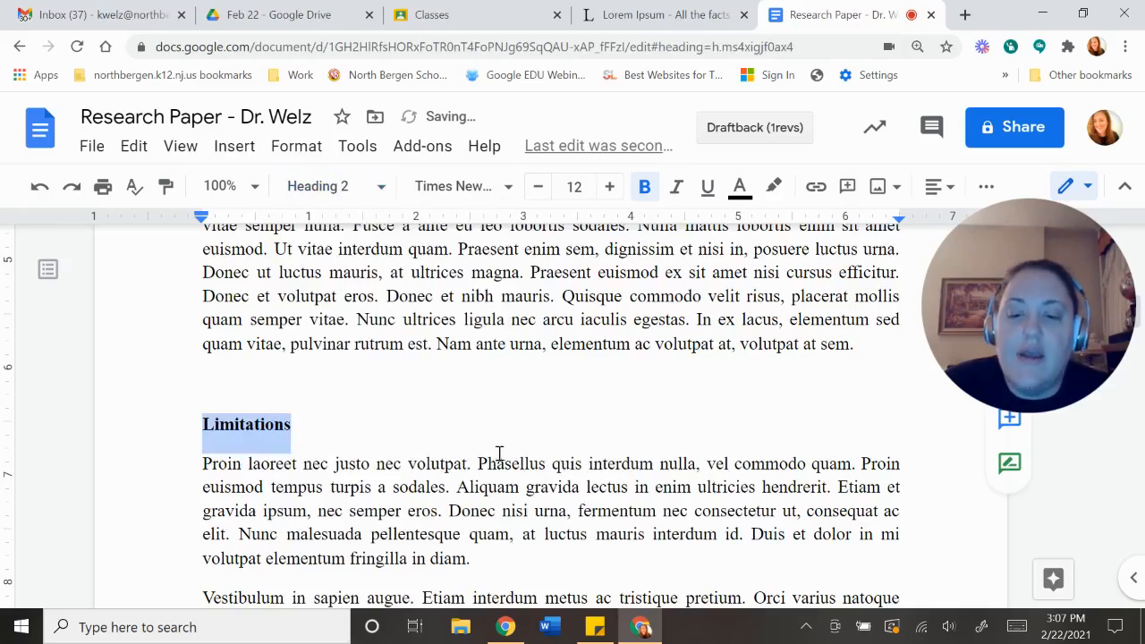
Step: Insert two blank lines above the paragraph starting "Nulla nec porta nisl" and enter "Delimitations" on the second one
scroll(501, 454, "down", 2)
left_click(466, 419)
scroll(503, 422, "down", 2)
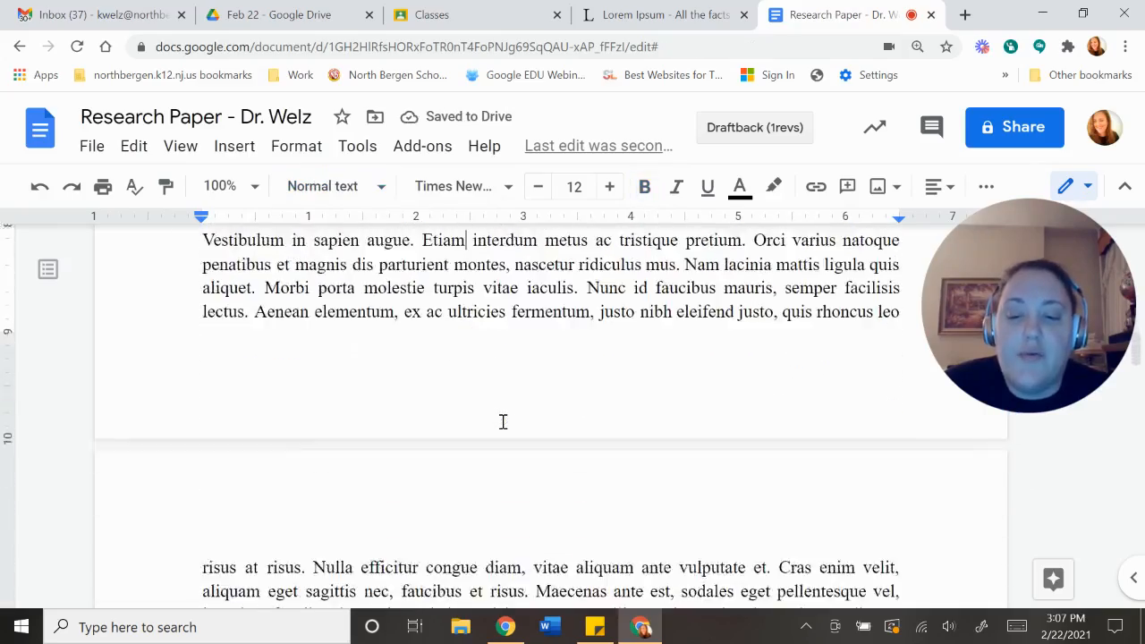
scroll(503, 421, "down", 9)
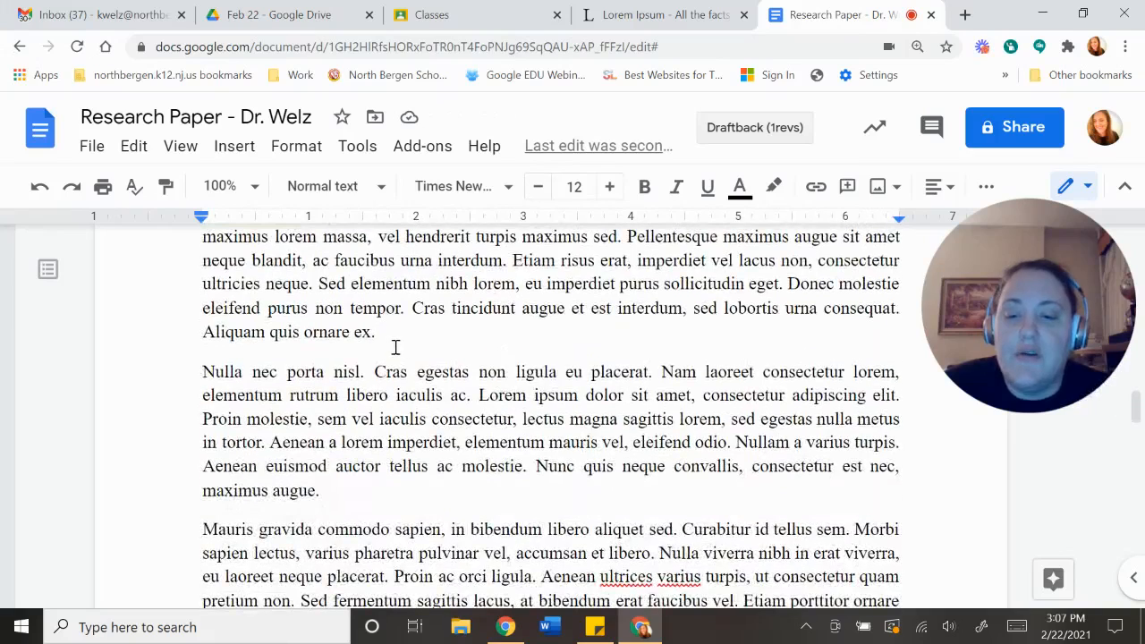
left_click(392, 345)
key("Return")
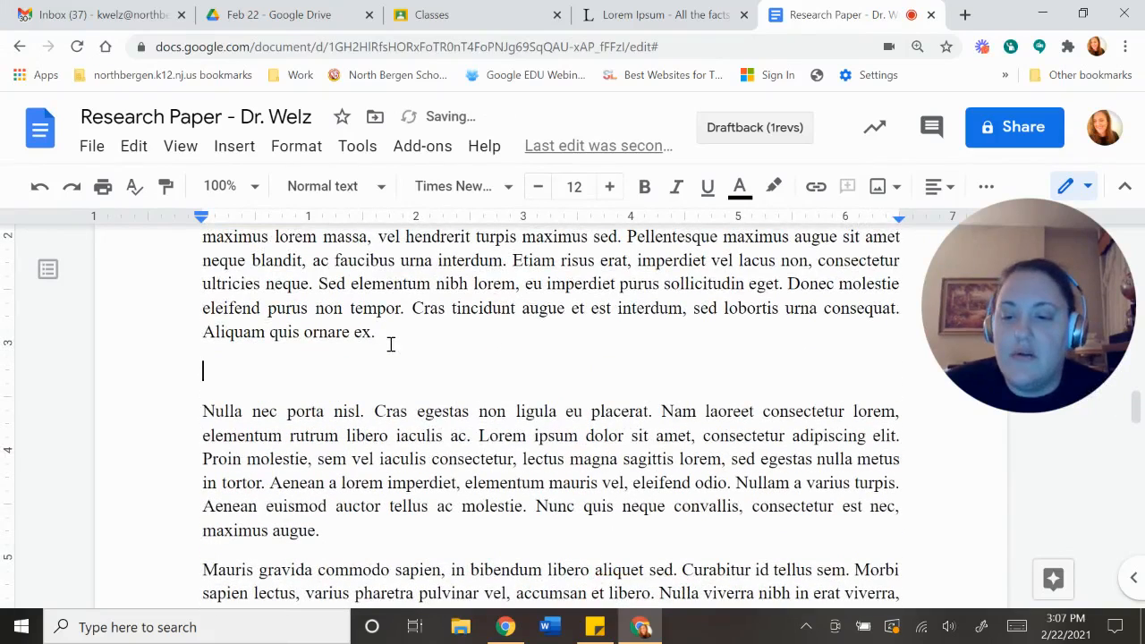
key("Return")
type("Delimi")
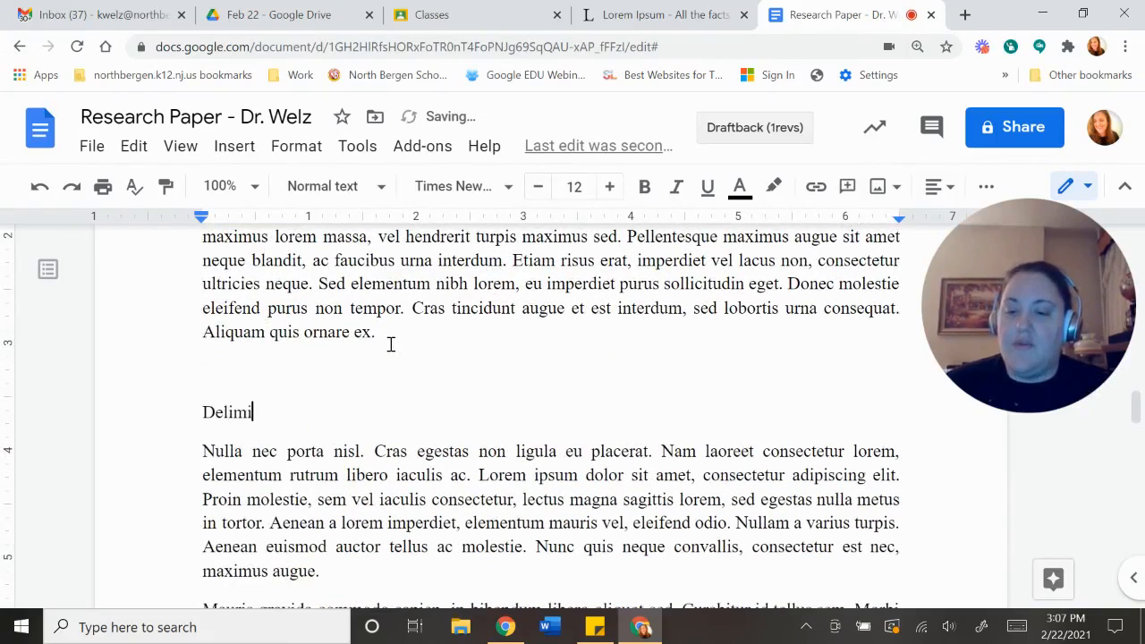
type("tations")
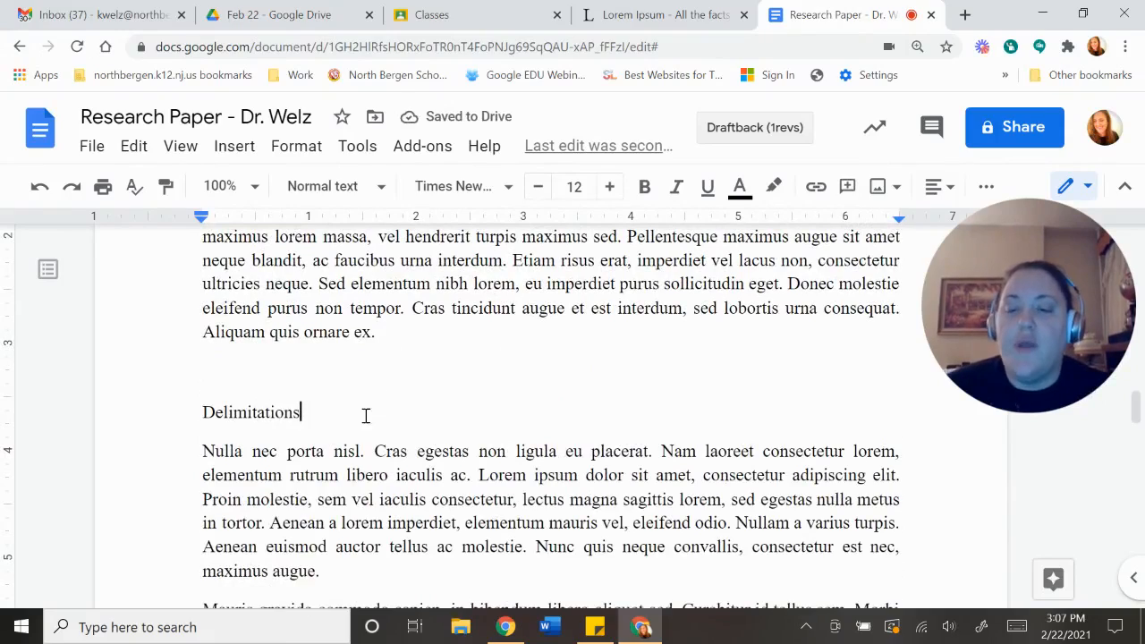
Step: Check the style used by the "Limitations" subheading and apply Heading 2 to the "Delimitations" line
scroll(352, 424, "up", 10)
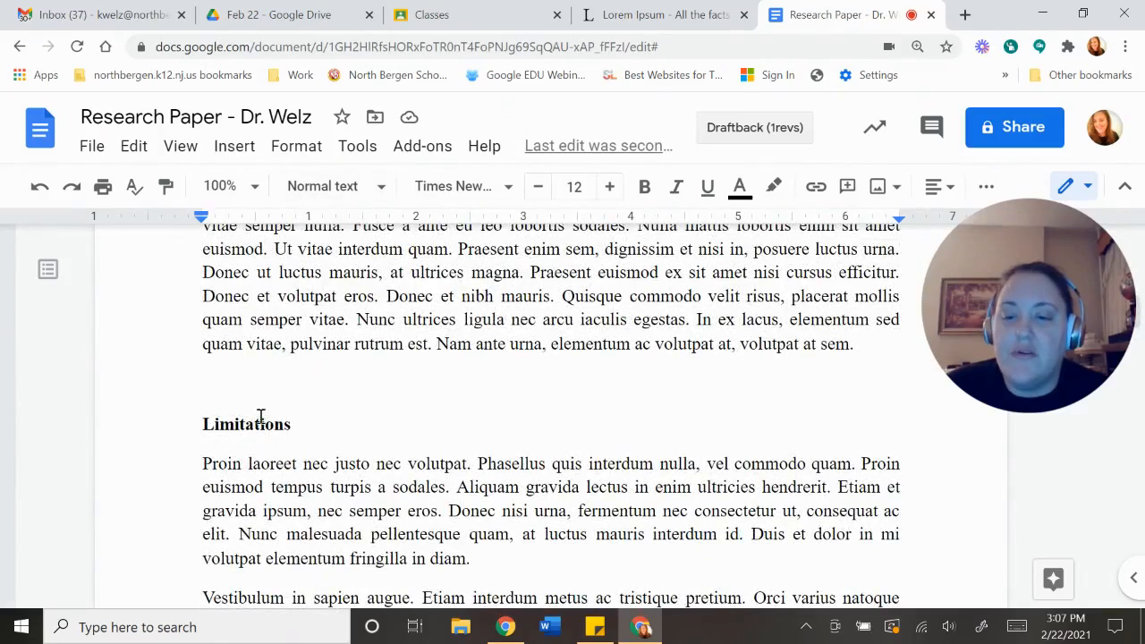
left_click(262, 422)
scroll(294, 417, "down", 8)
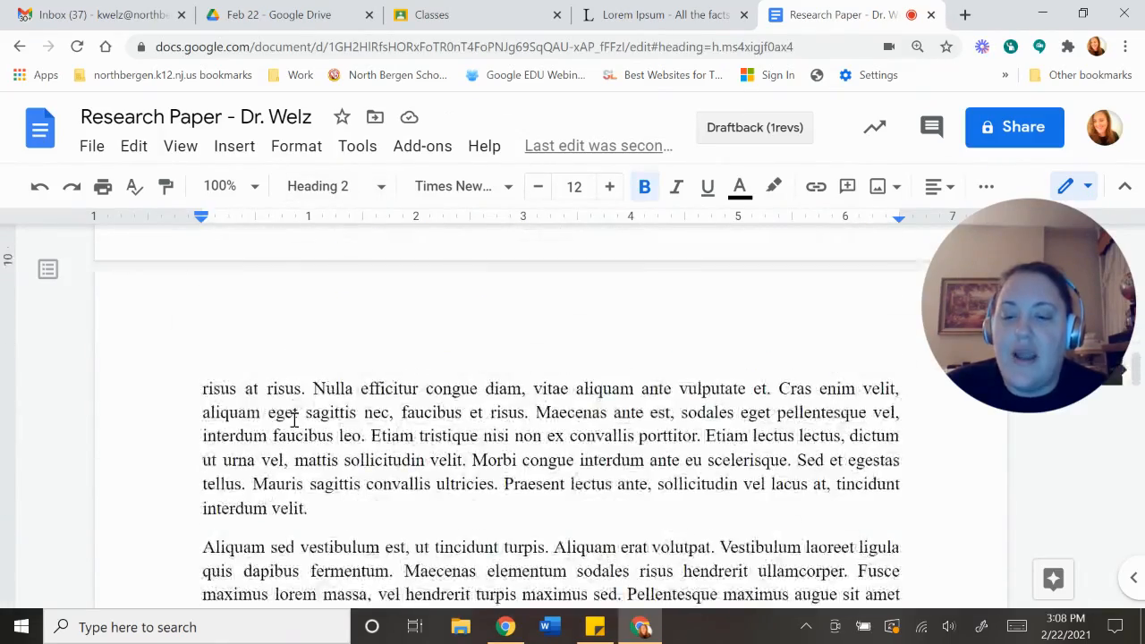
scroll(294, 418, "down", 2)
left_click_drag(305, 324, 201, 323)
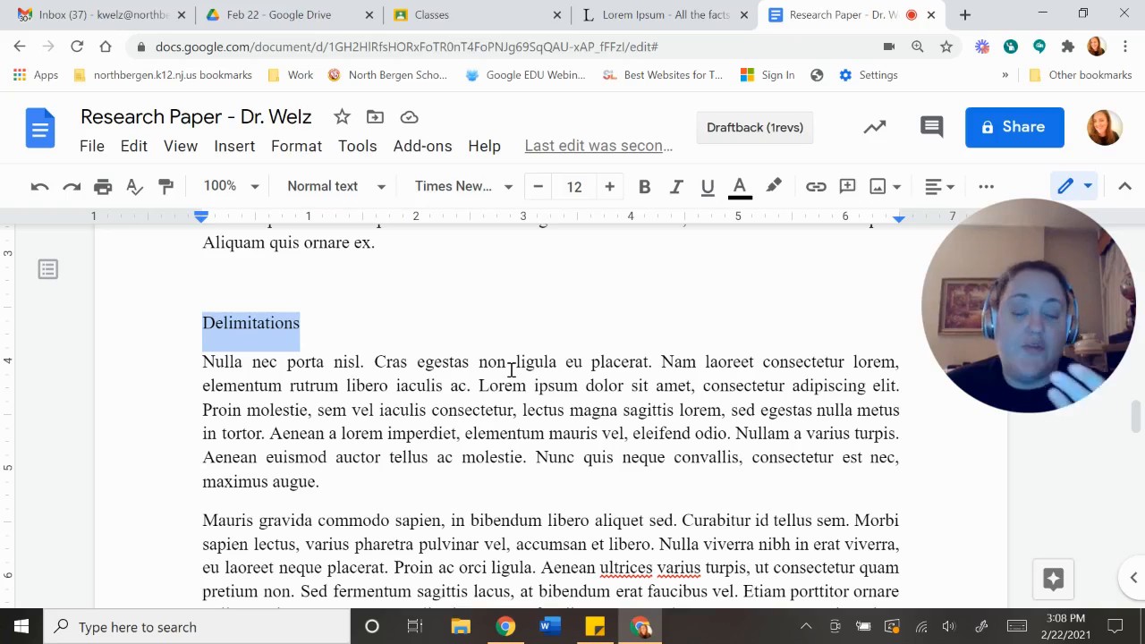
left_click(380, 187)
mouse_move(374, 225)
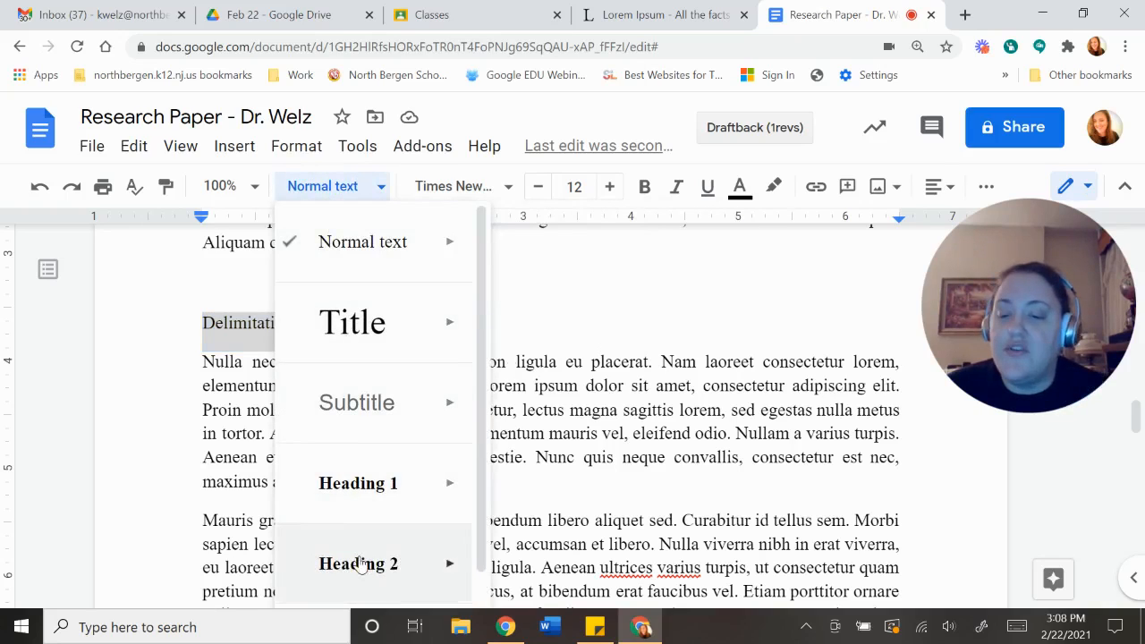
mouse_move(439, 562)
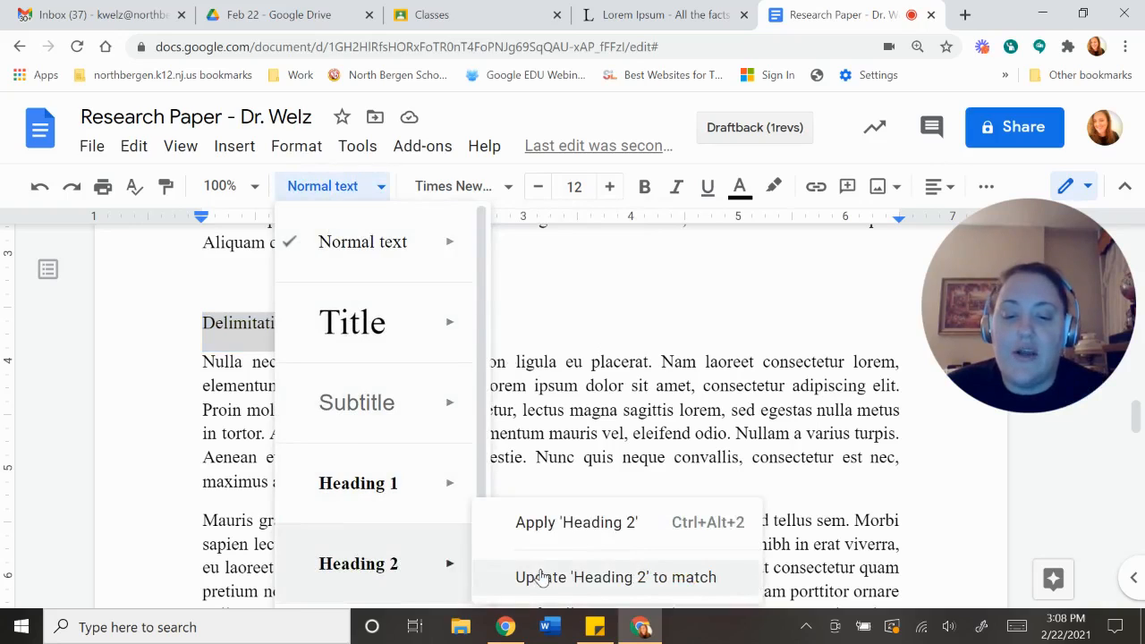
left_click(350, 565)
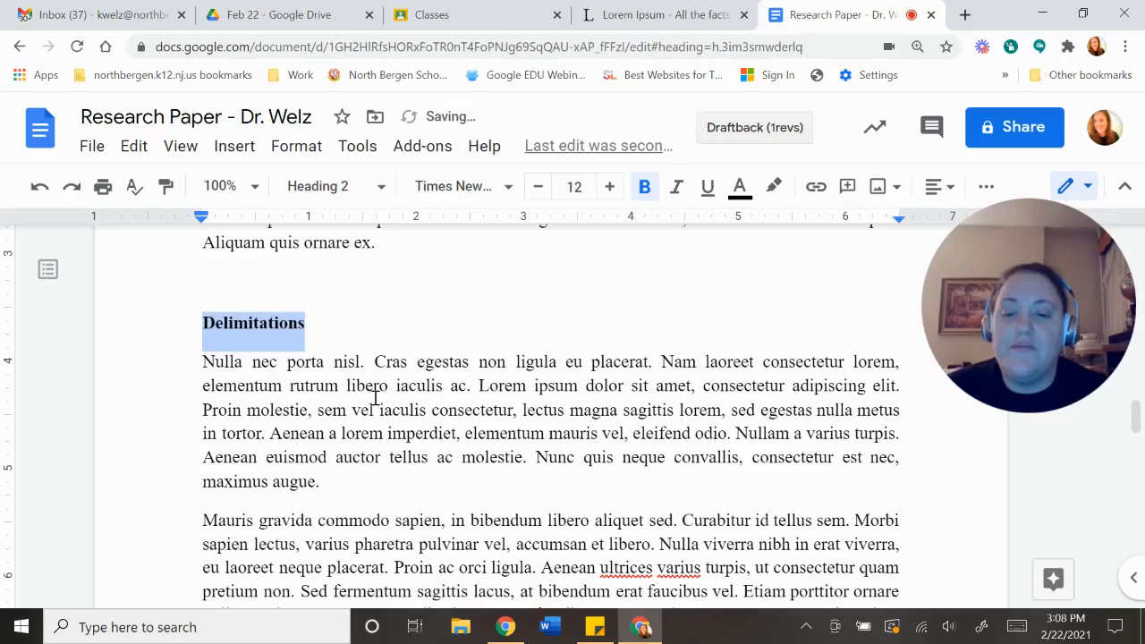
Step: Enter "Chapter II" on a separate line below the last paragraph of the paper, leaving a blank line above it
scroll(375, 396, "down", 10)
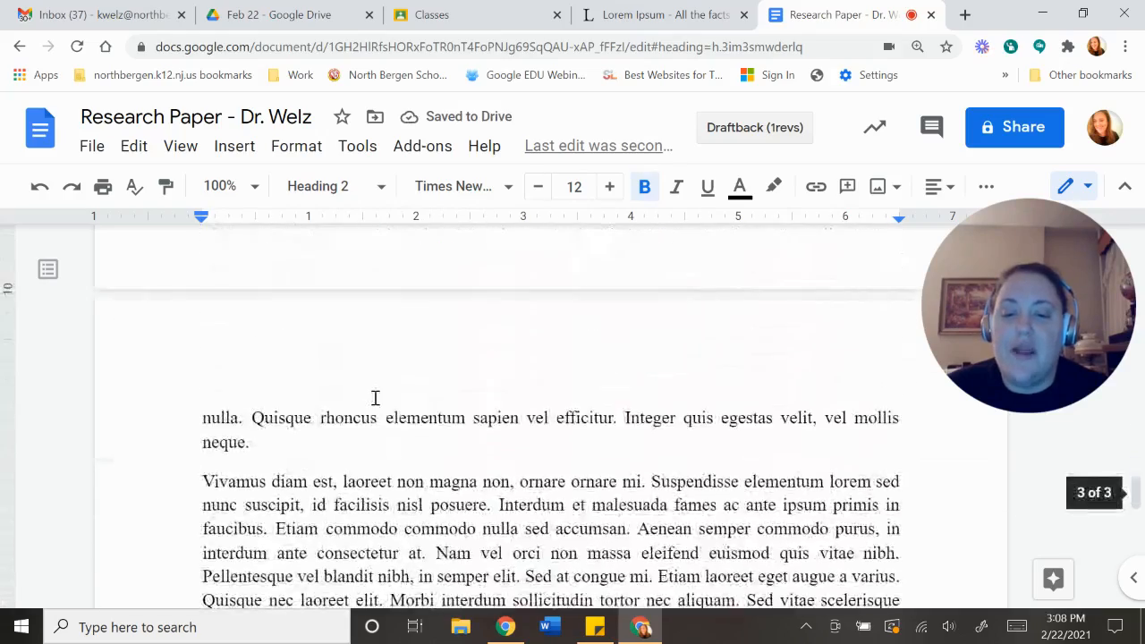
scroll(375, 397, "down", 3)
left_click(323, 352)
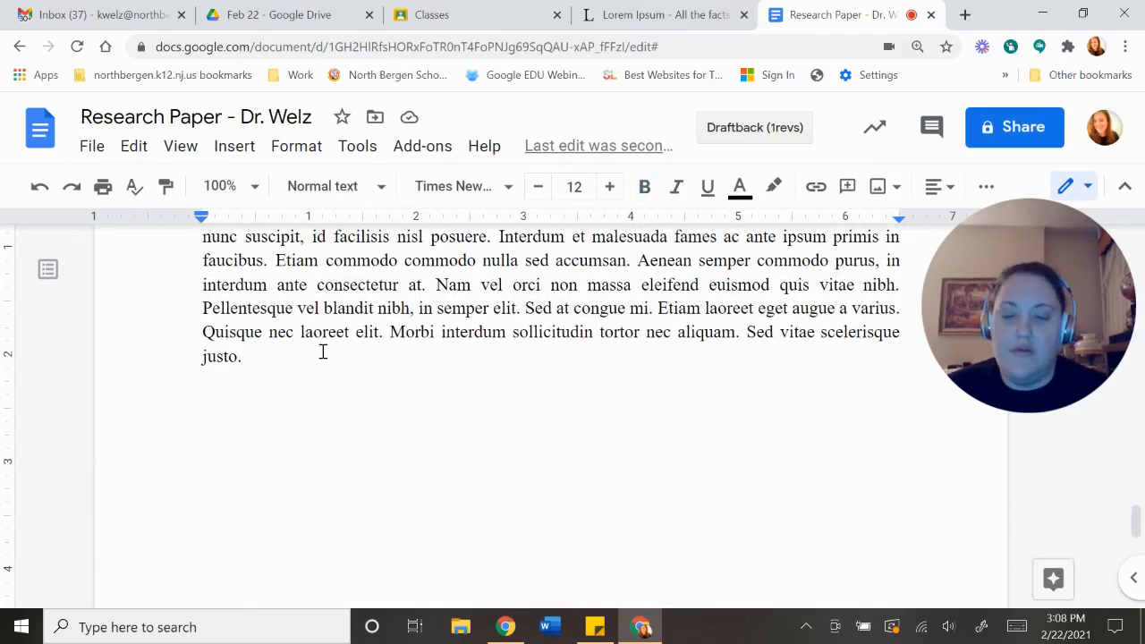
key("Return")
type("Ch")
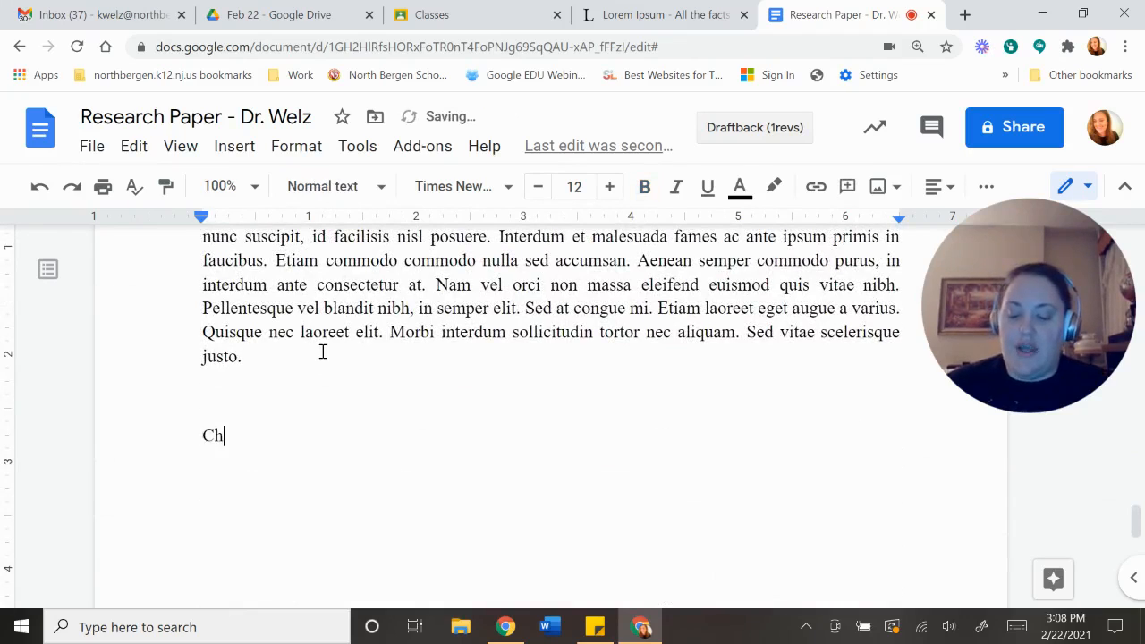
type("apter II")
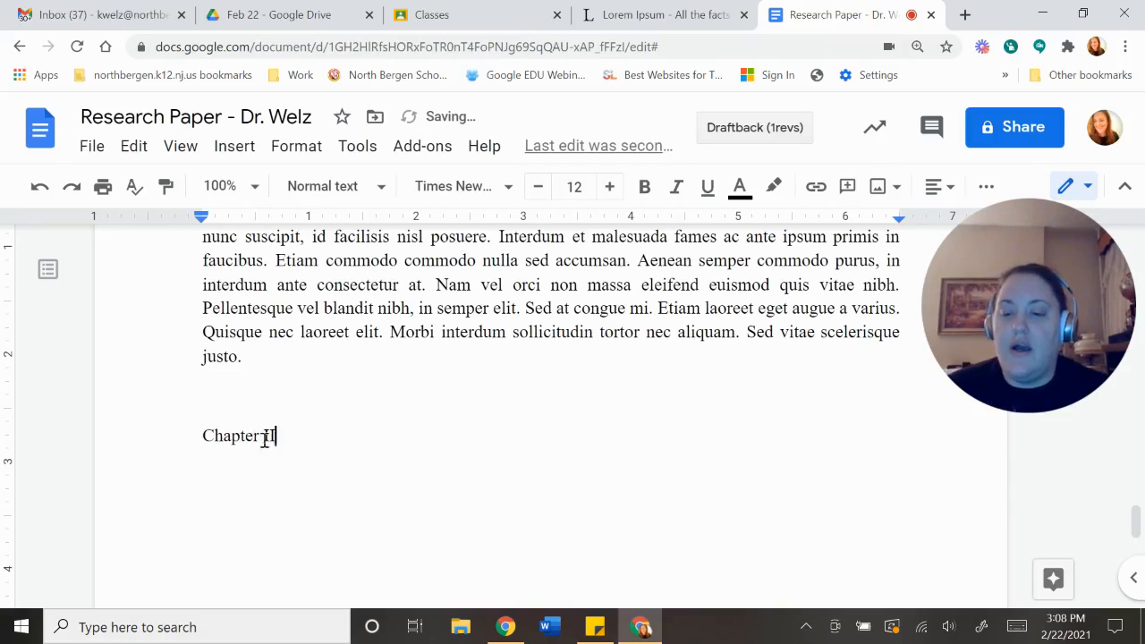
Step: Apply the Heading 1 style to the "Chapter II" line
left_click_drag(276, 437, 200, 439)
left_click(373, 187)
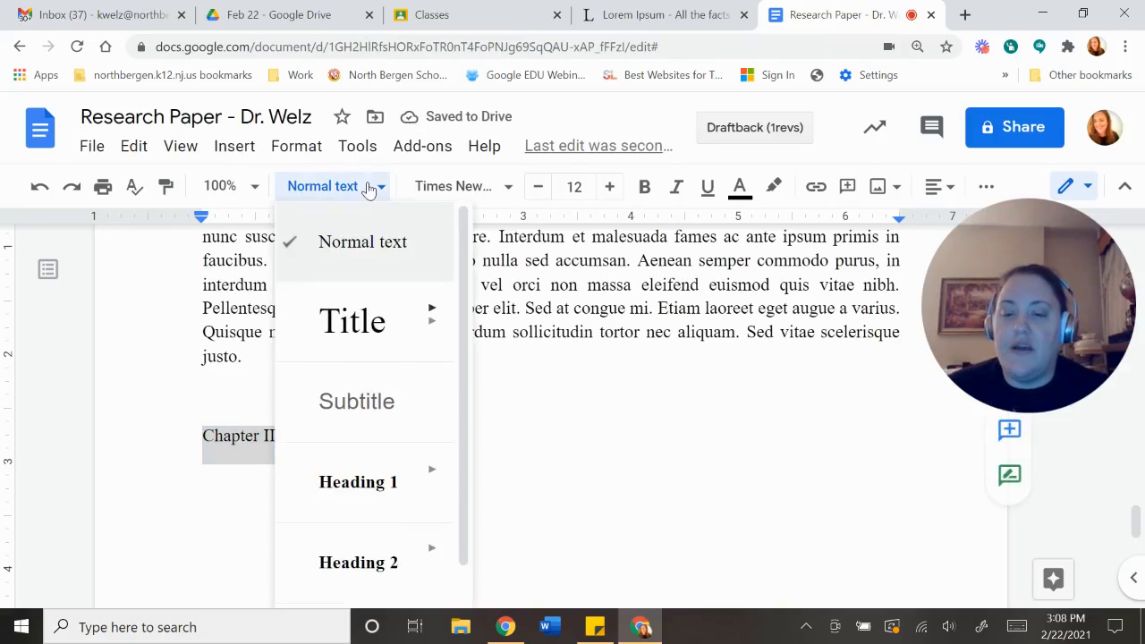
left_click(360, 479)
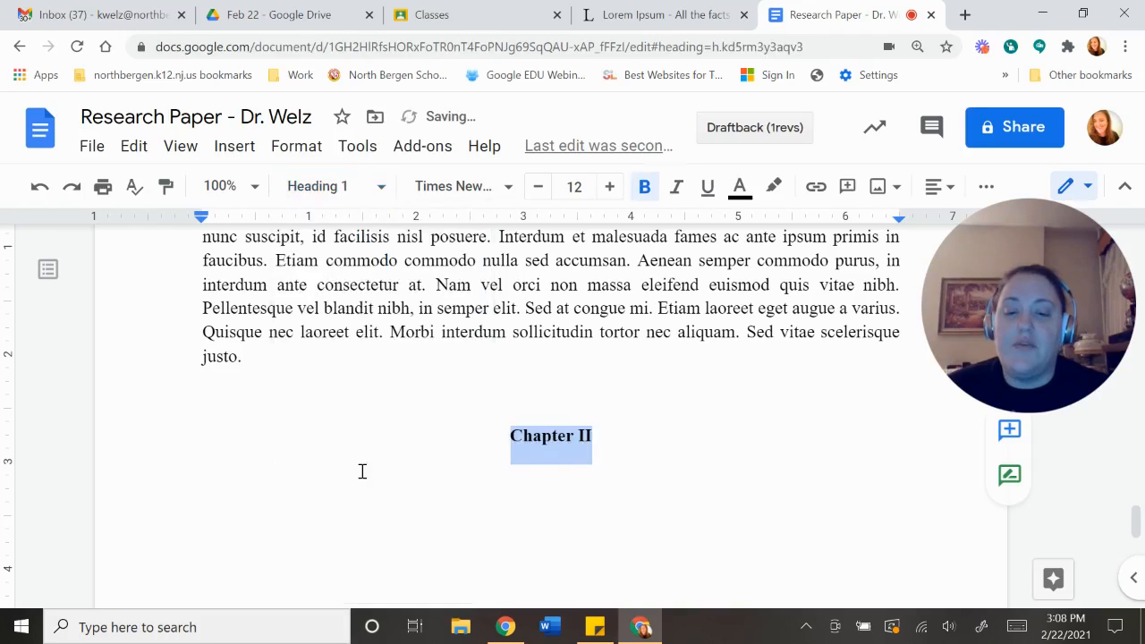
Step: Leave a blank line under the "Chapter II" heading and enter the filler text "fgdfgsdfgsdfgsdfgsdfg" below it
left_click(713, 445)
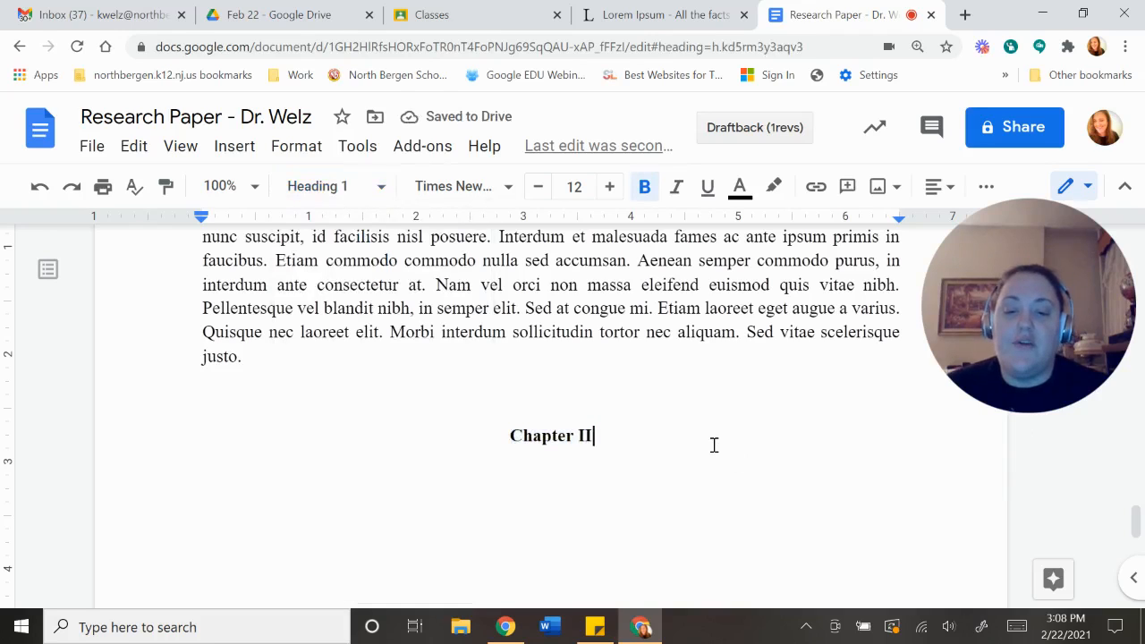
key("Return")
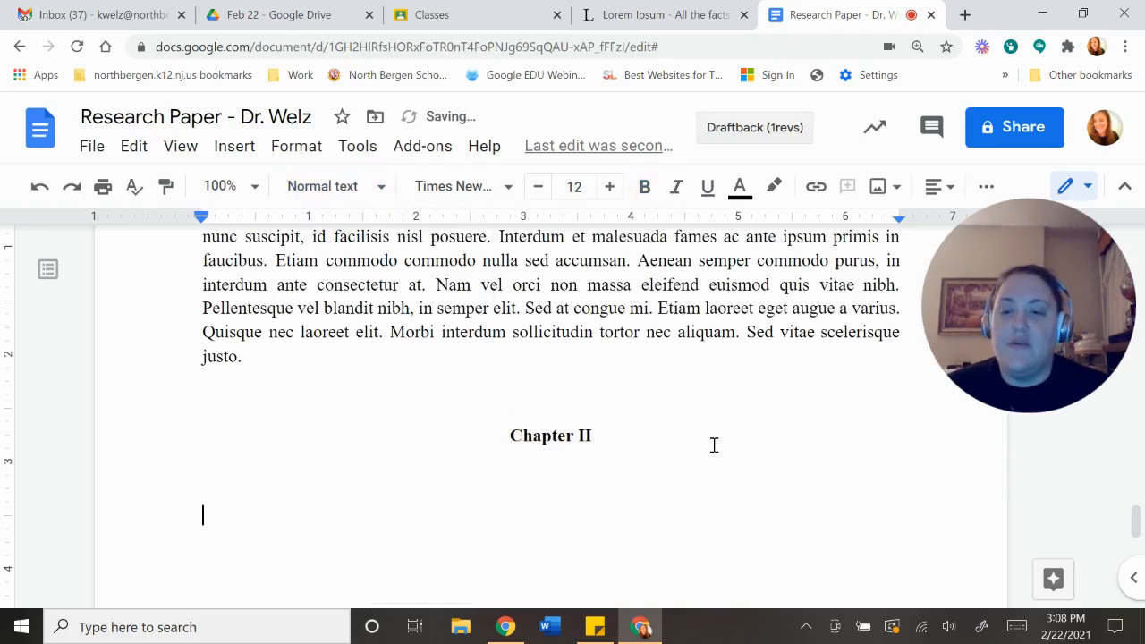
type("fgdfgsdfgsdfgsdfgsdfg")
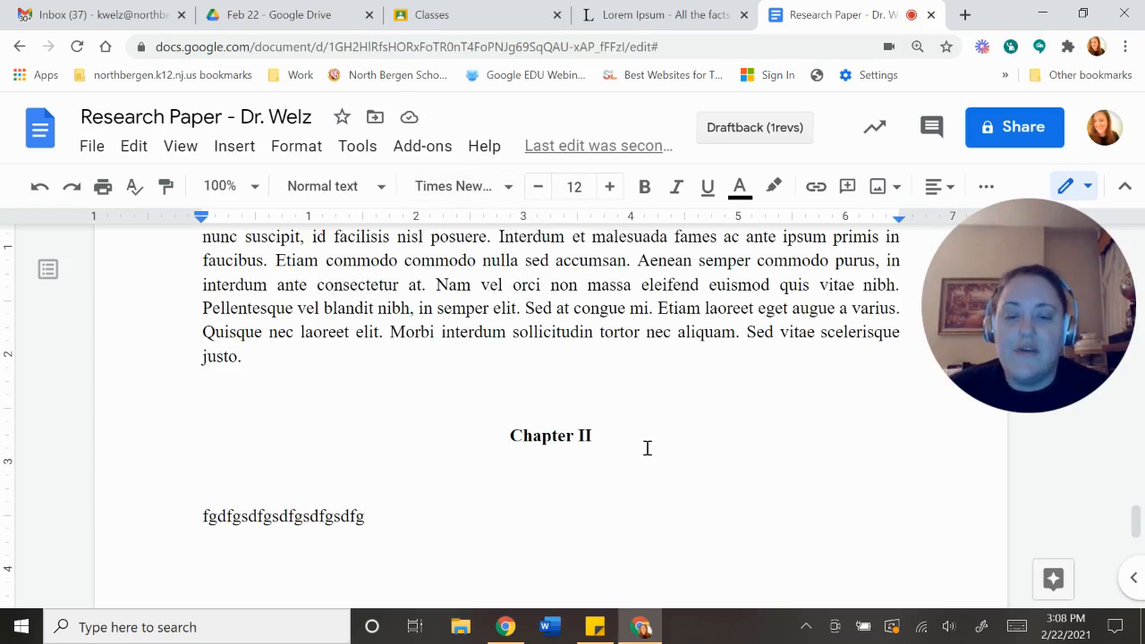
Step: Insert a page break directly before the "Chapter I" heading to create a blank first page
scroll(648, 447, "up", 10)
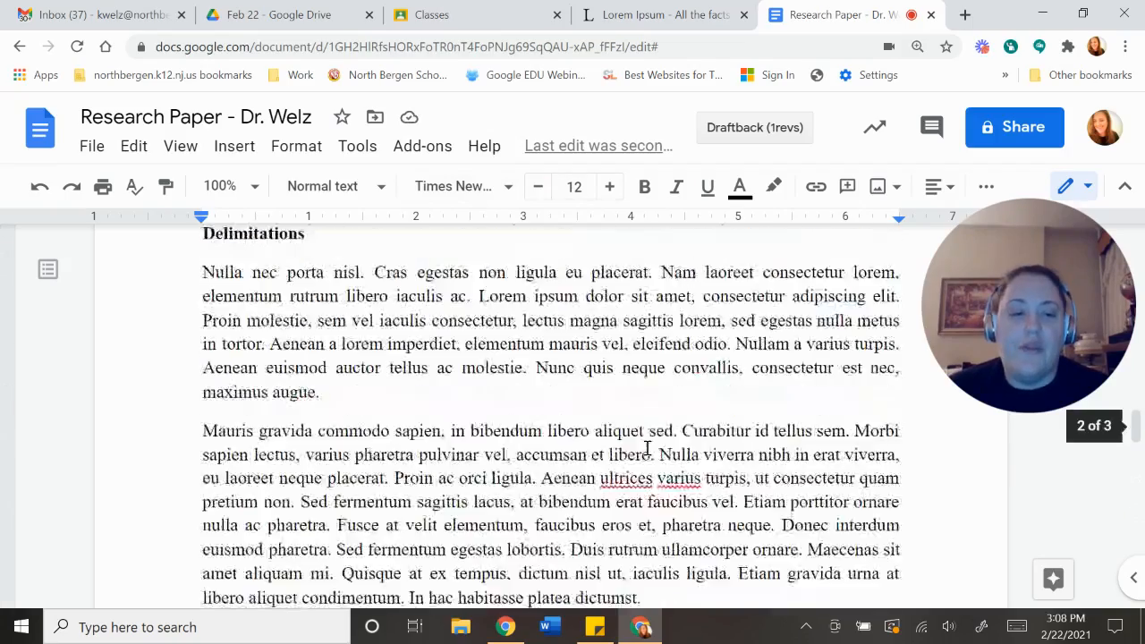
scroll(647, 448, "up", 2)
left_click_drag(982, 292, 146, 467)
scroll(409, 468, "up", 8)
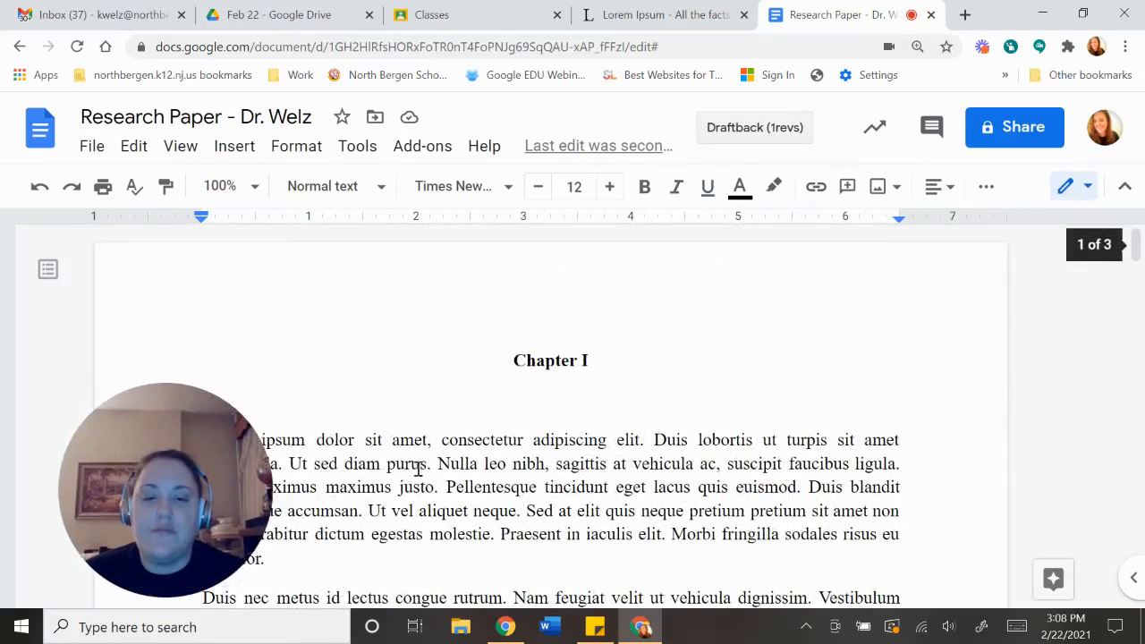
left_click(512, 361)
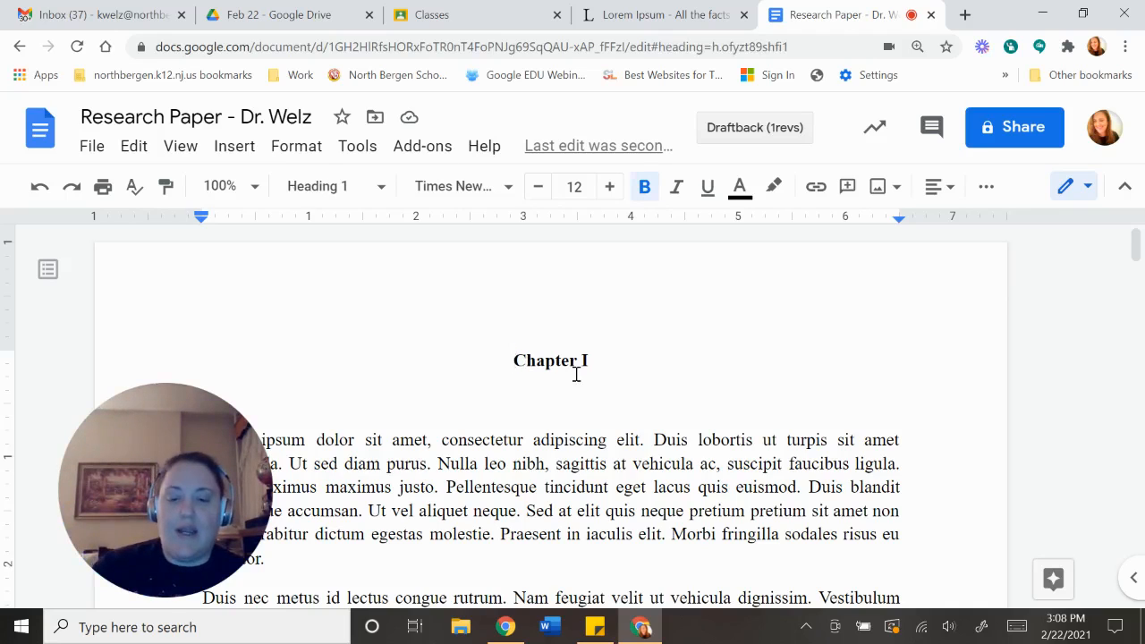
left_click(241, 157)
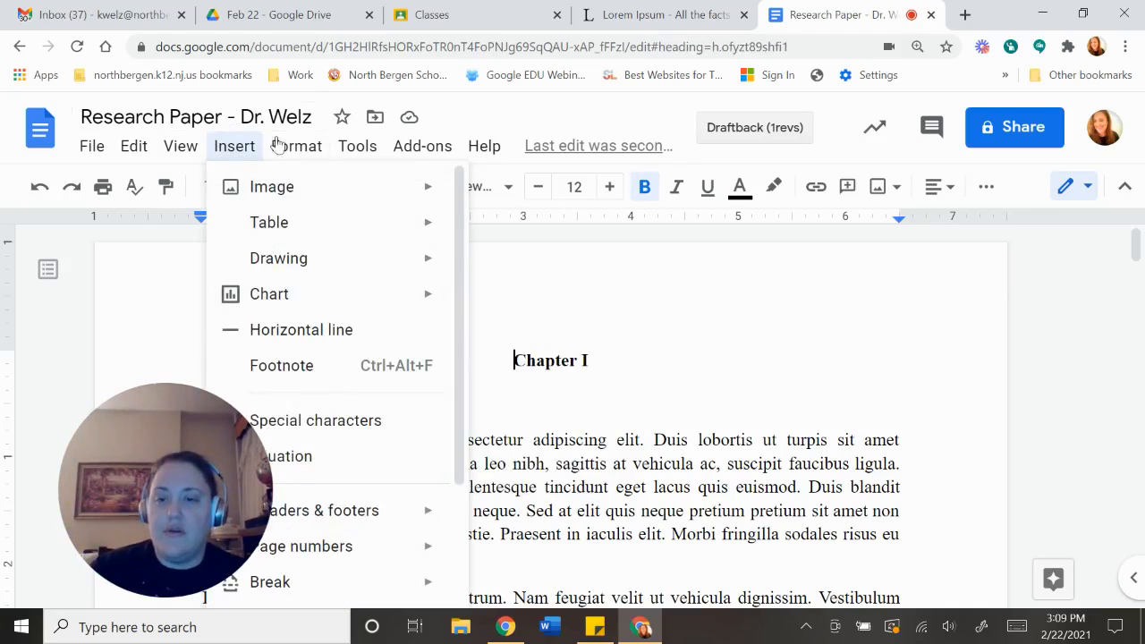
left_click_drag(135, 438, 1000, 231)
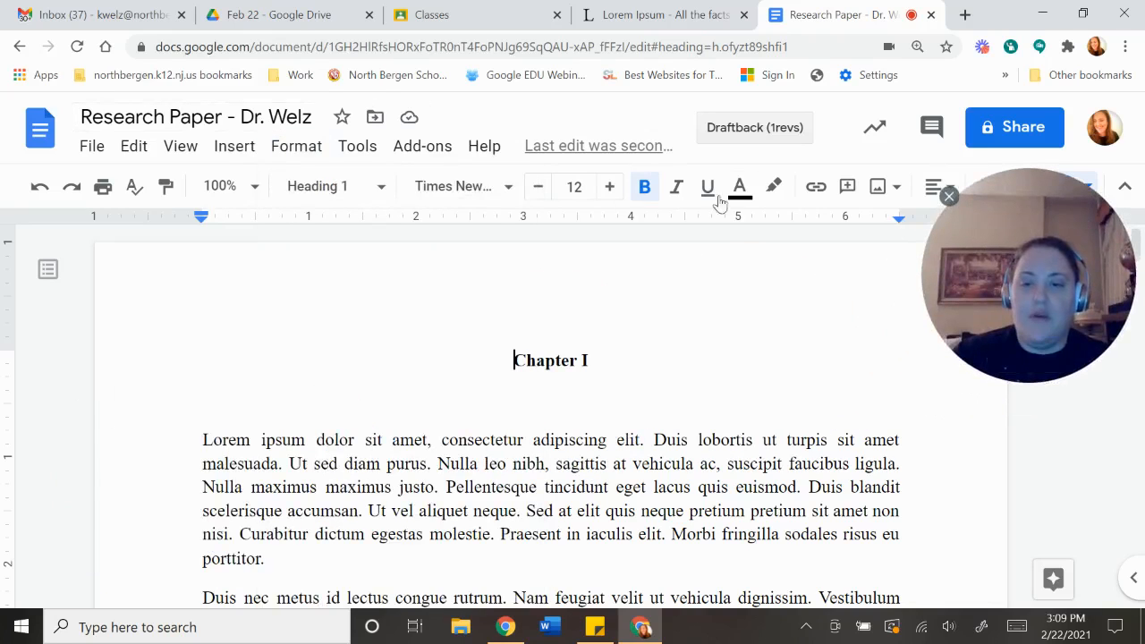
left_click(235, 147)
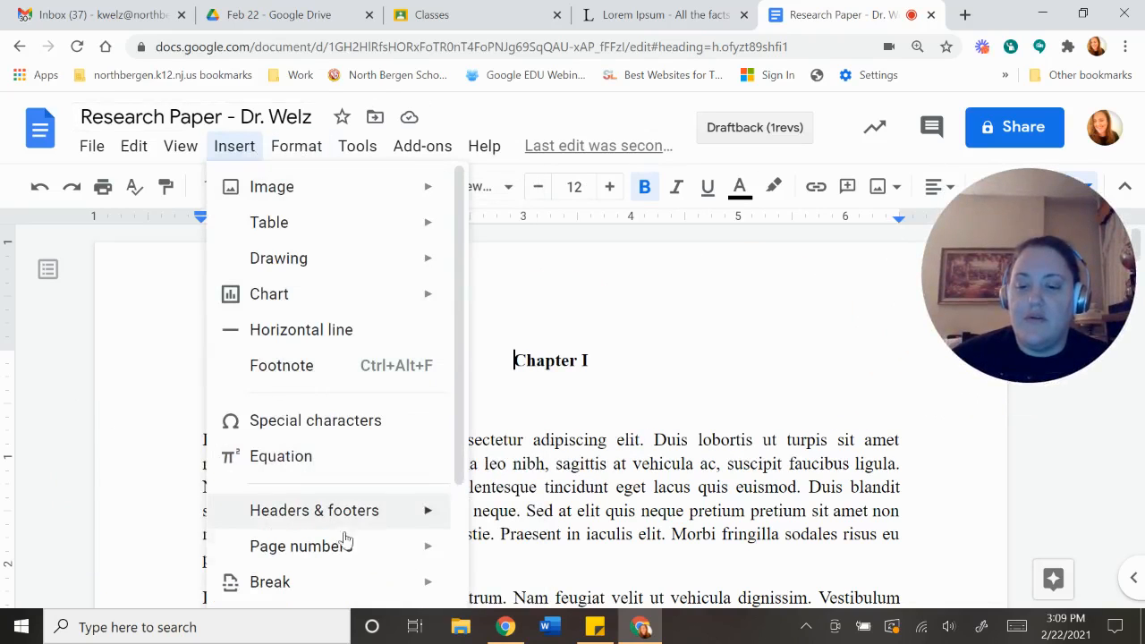
mouse_move(415, 583)
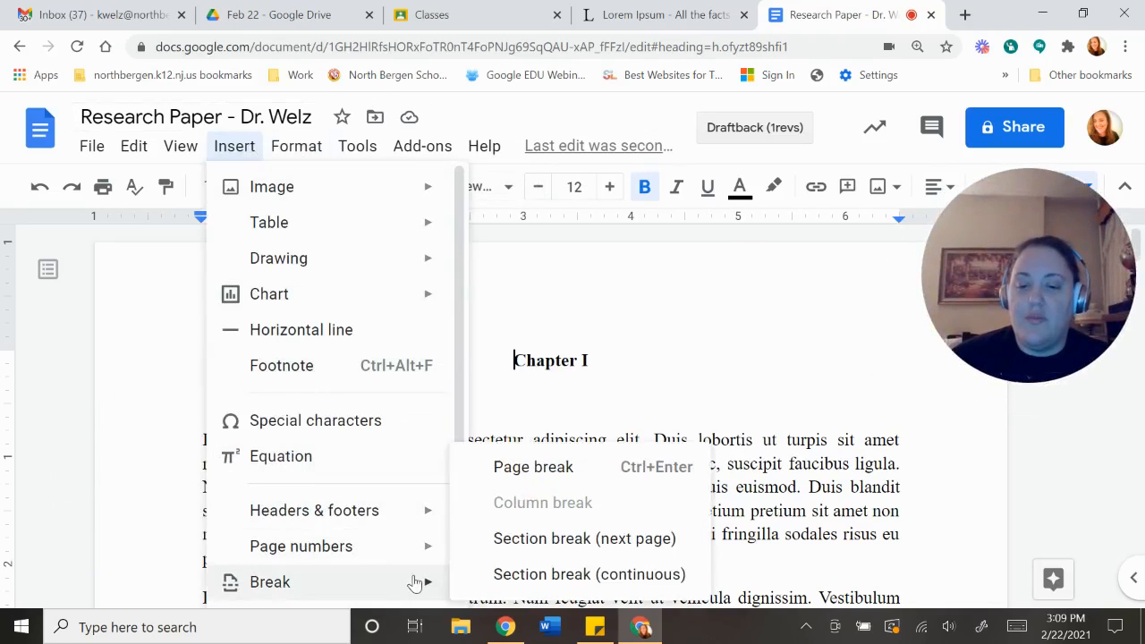
left_click(548, 467)
scroll(525, 502, "up", 3)
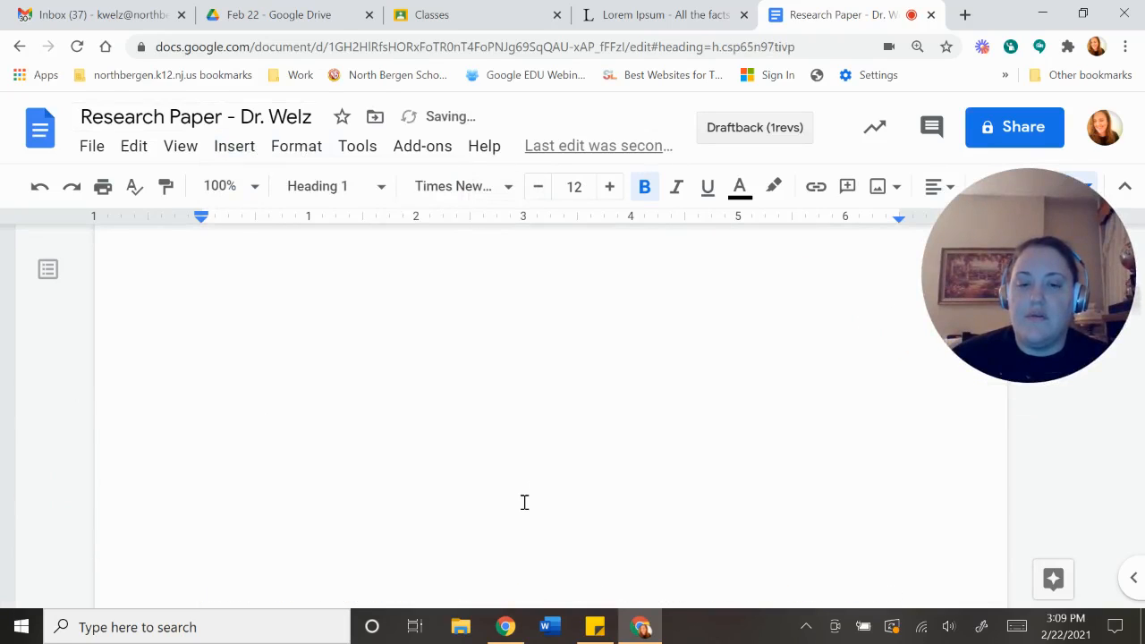
Step: Apply the Normal text style to the empty line on the blank page before "Chapter I"
left_click(295, 380)
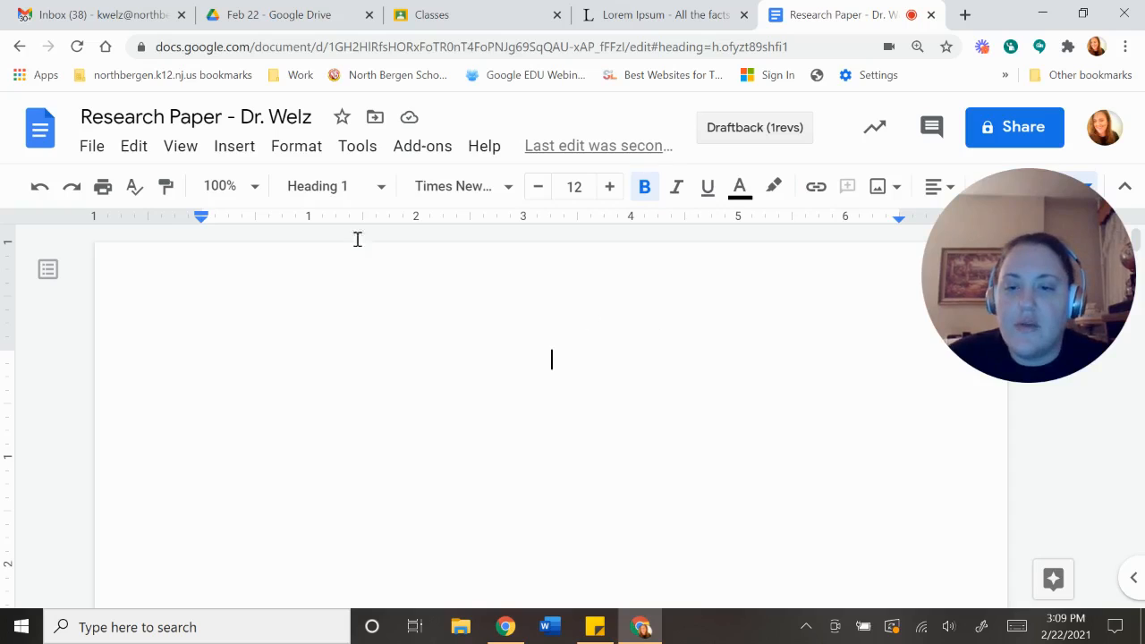
left_click(381, 188)
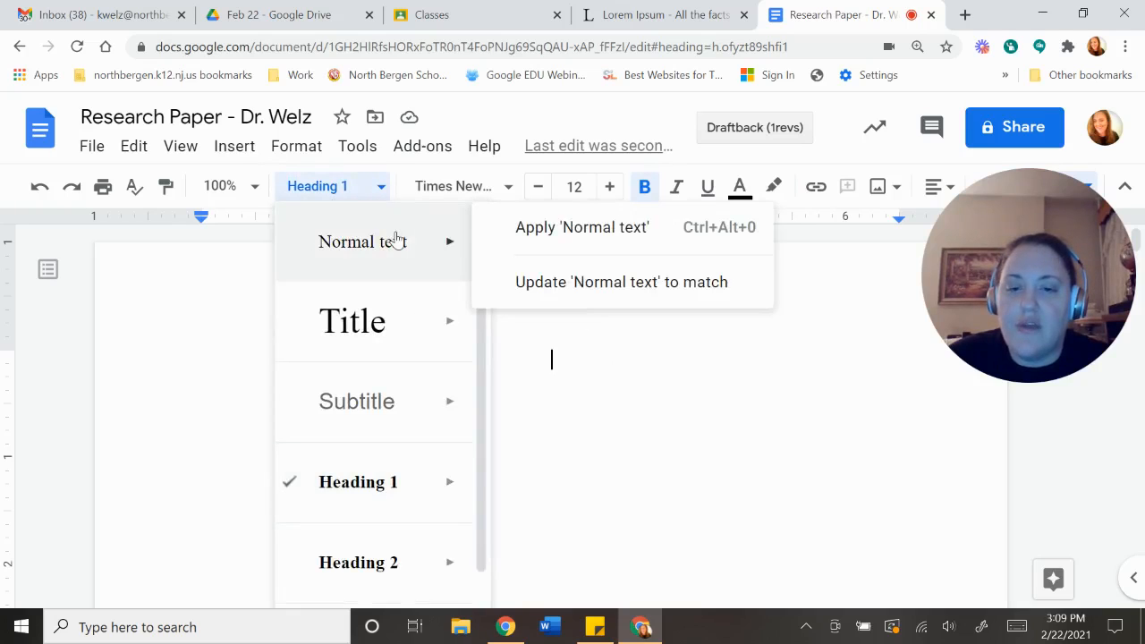
left_click(397, 239)
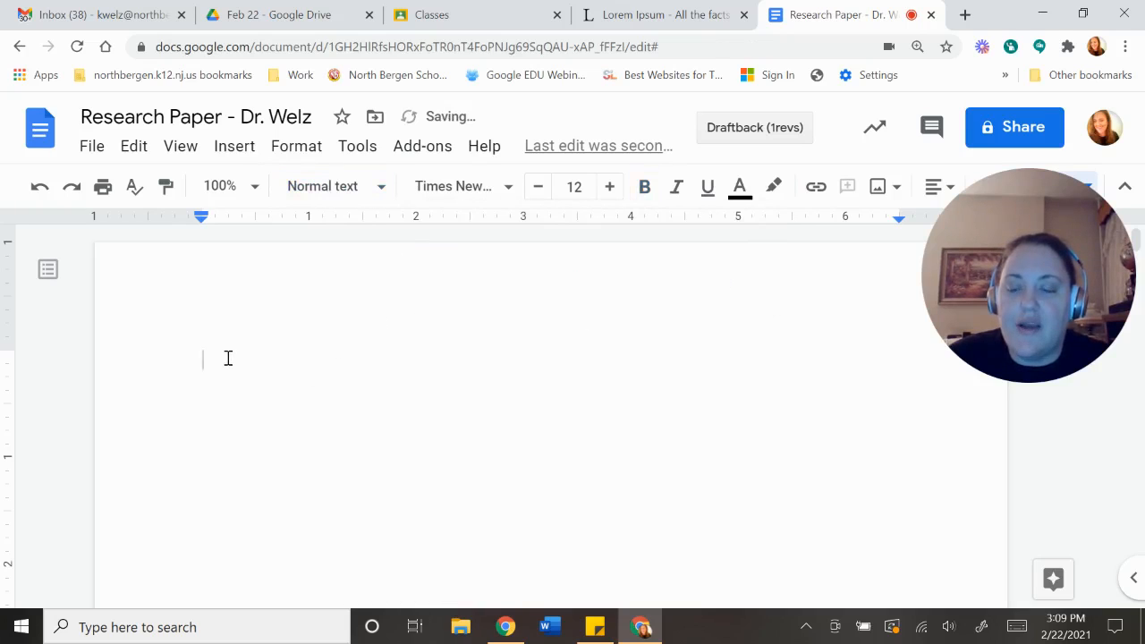
scroll(264, 389, "down", 10)
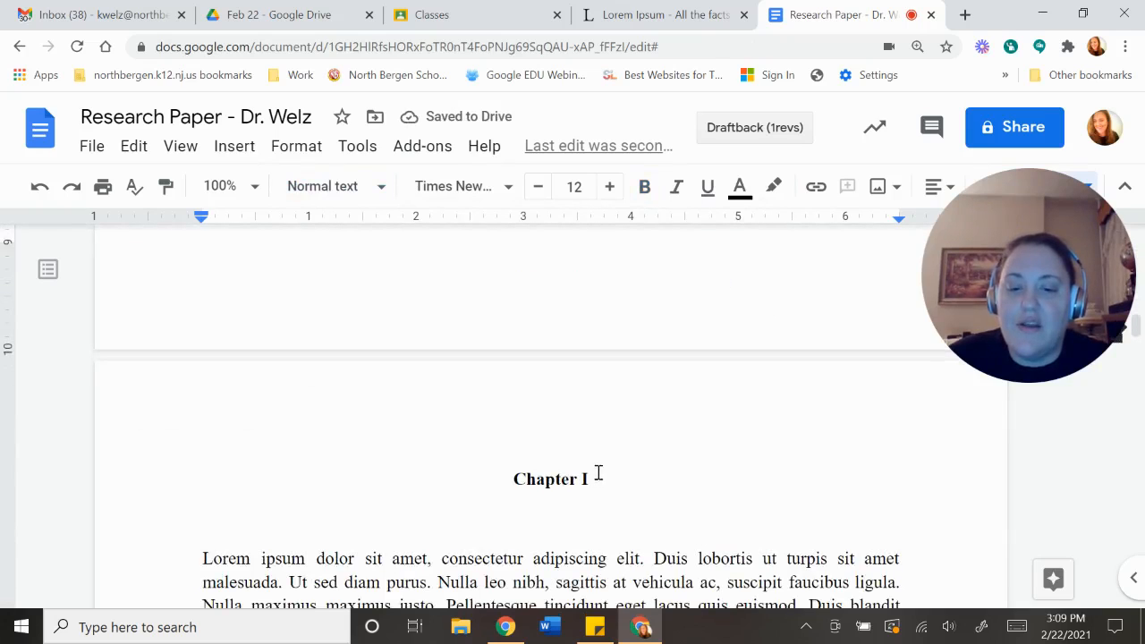
scroll(572, 455, "up", 2)
scroll(573, 454, "up", 10)
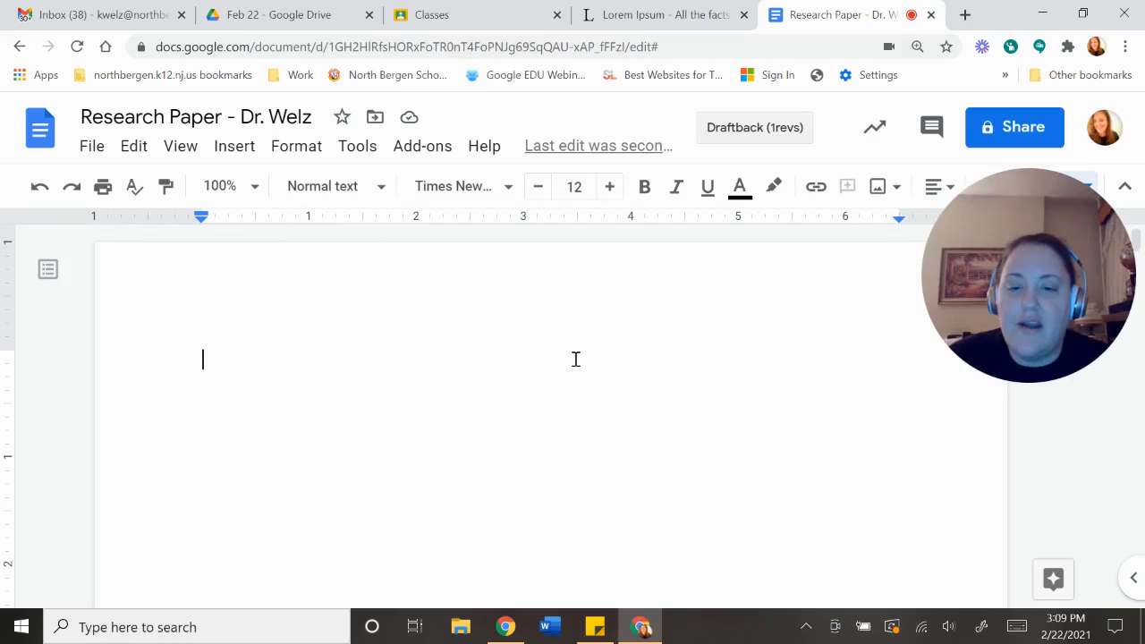
key("Tab")
key("Tab")
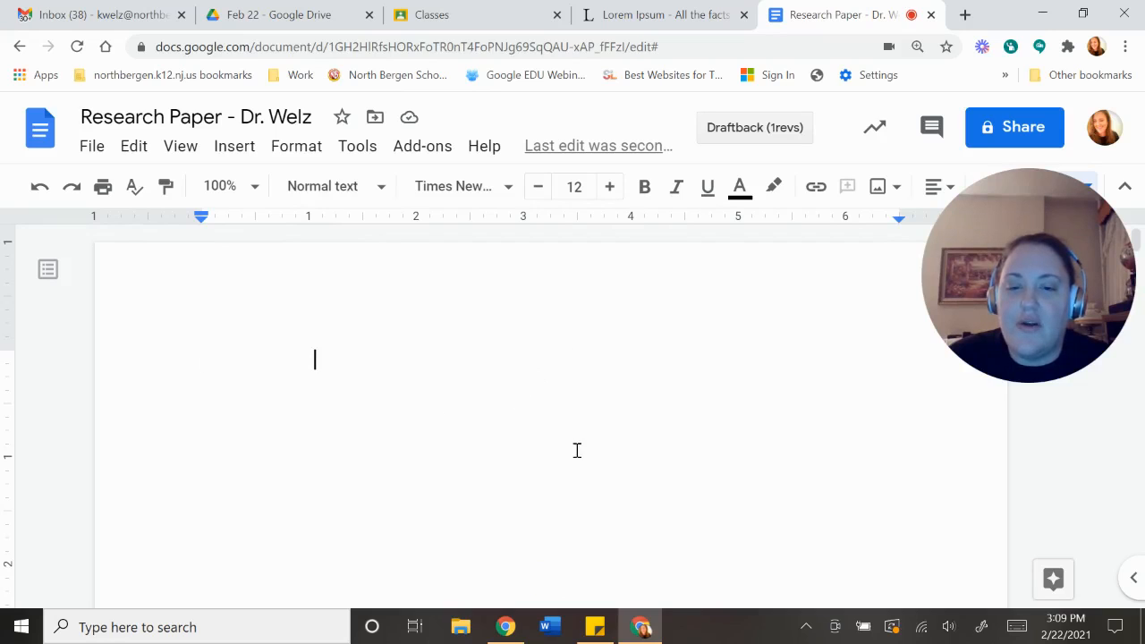
key("BackSpace")
key("BackSpace")
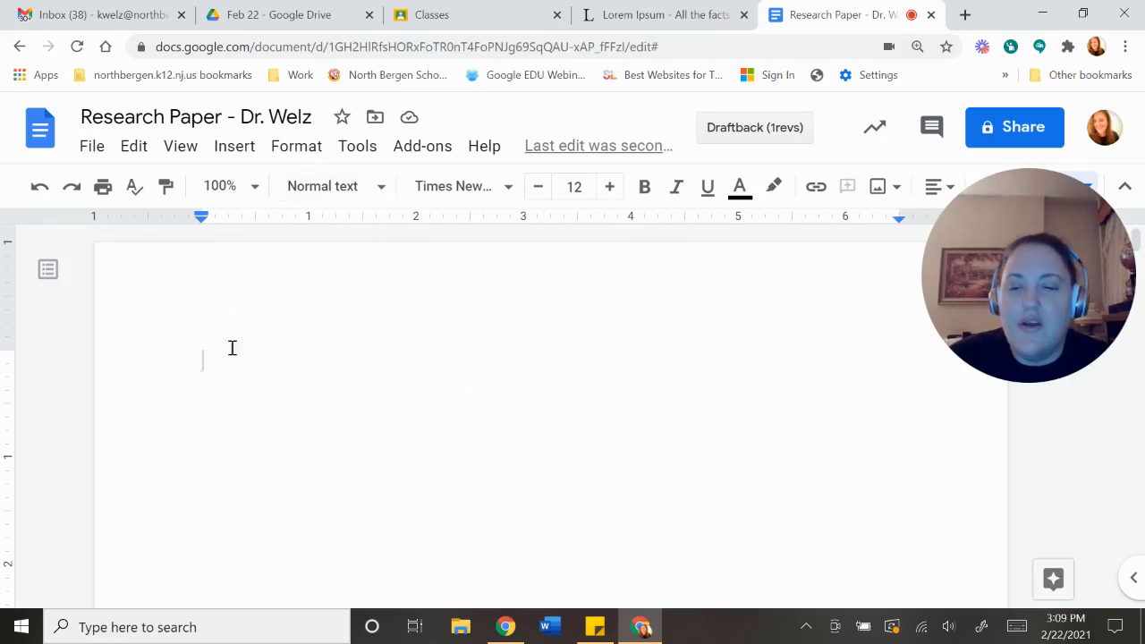
Step: Keep the Normal text style on the first page's empty line and add two blank lines at its start
left_click(354, 189)
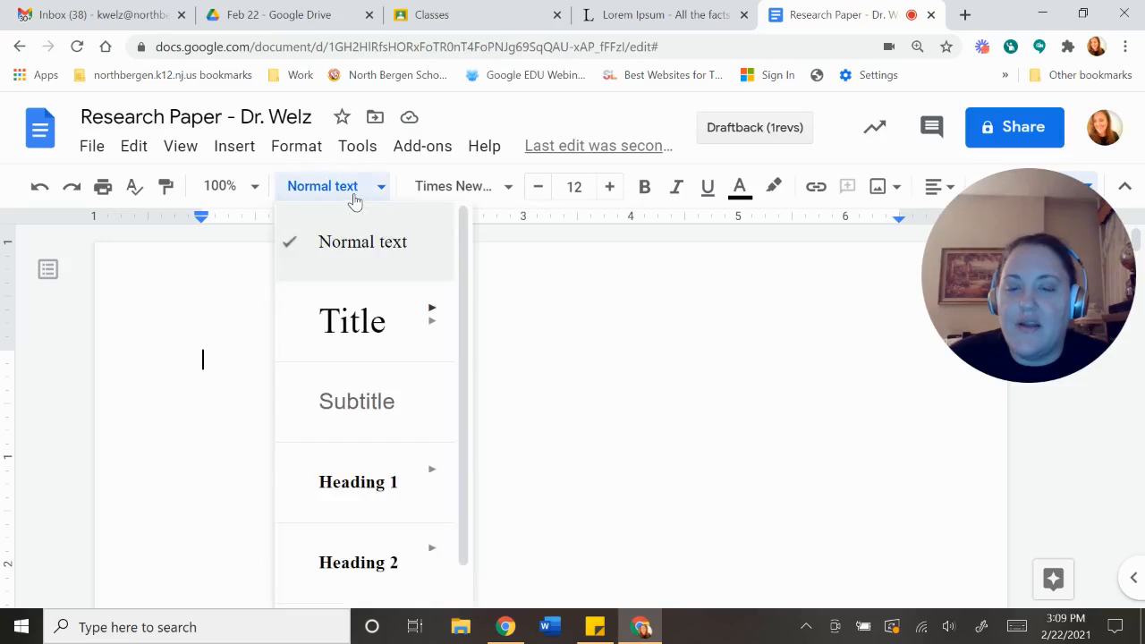
left_click(356, 242)
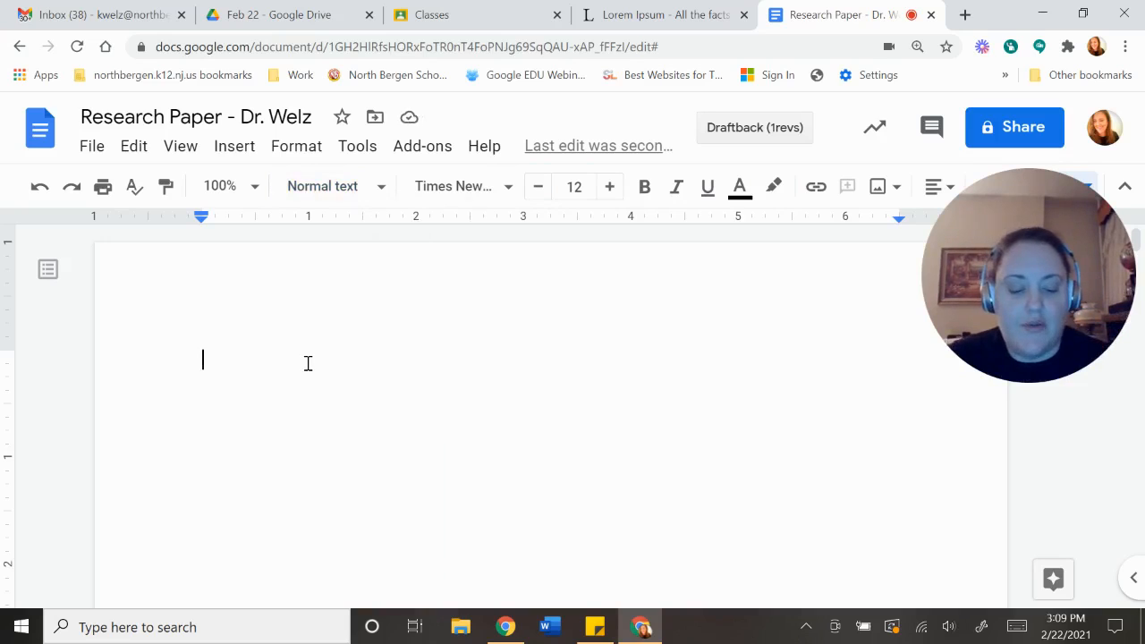
key("Return")
key("Return")
key("Return")
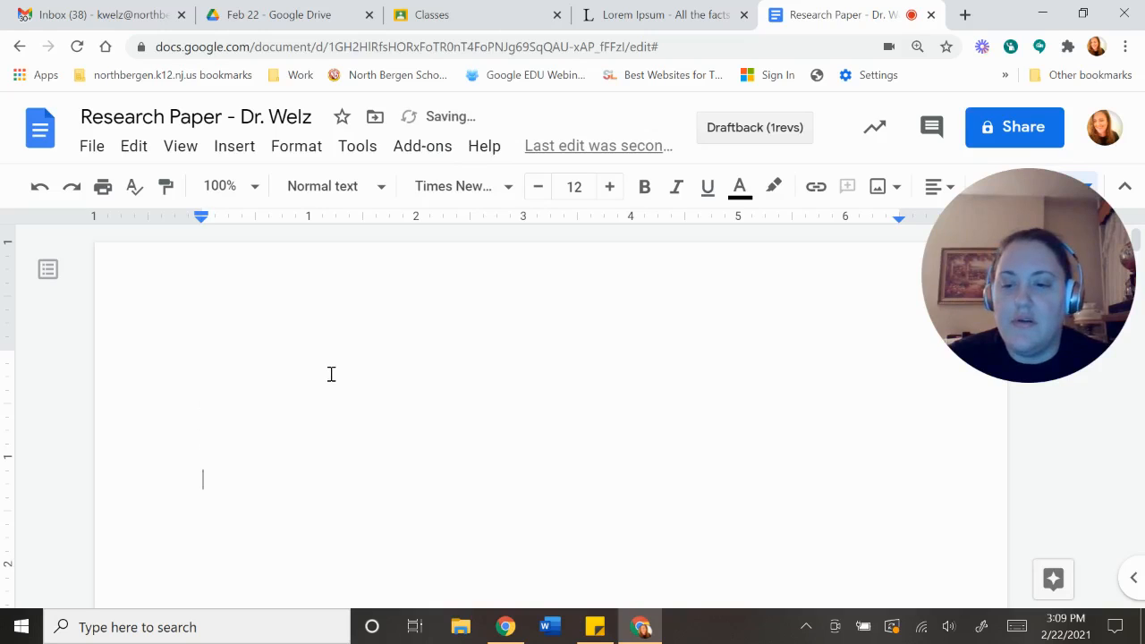
Step: Insert a table of contents with page numbers below the blank lines on the first page
left_click(237, 155)
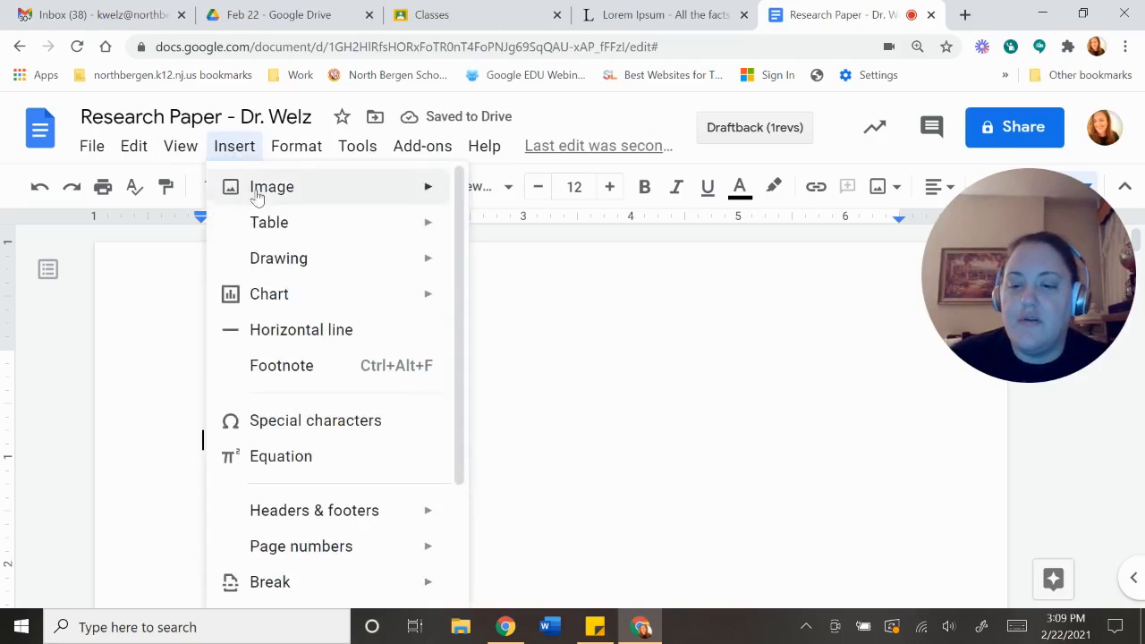
scroll(318, 352, "down", 2)
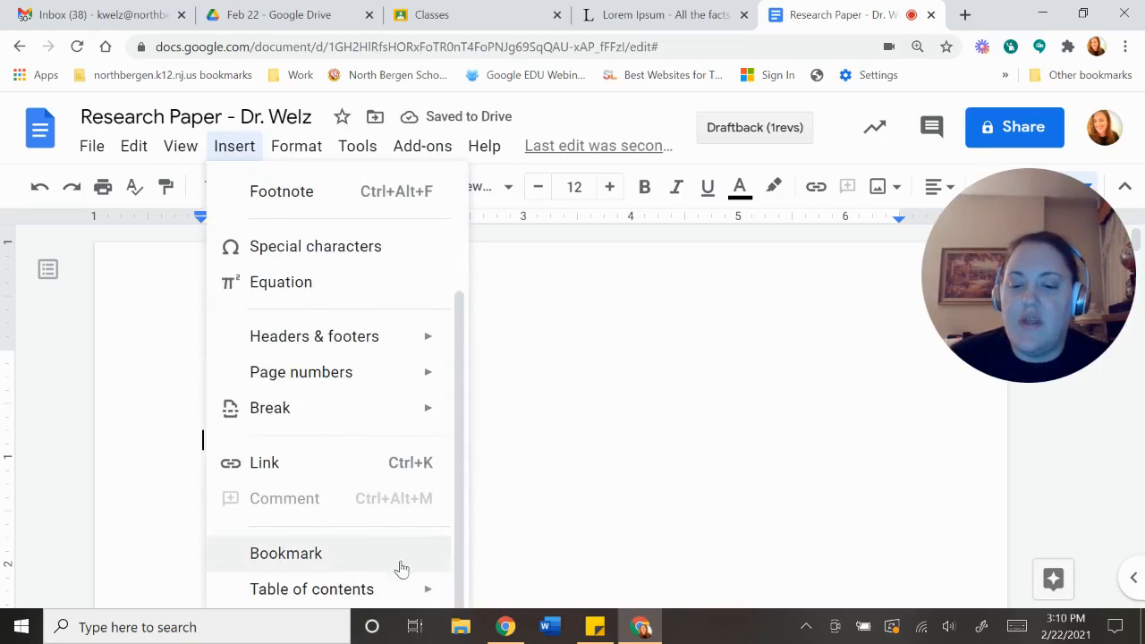
mouse_move(417, 590)
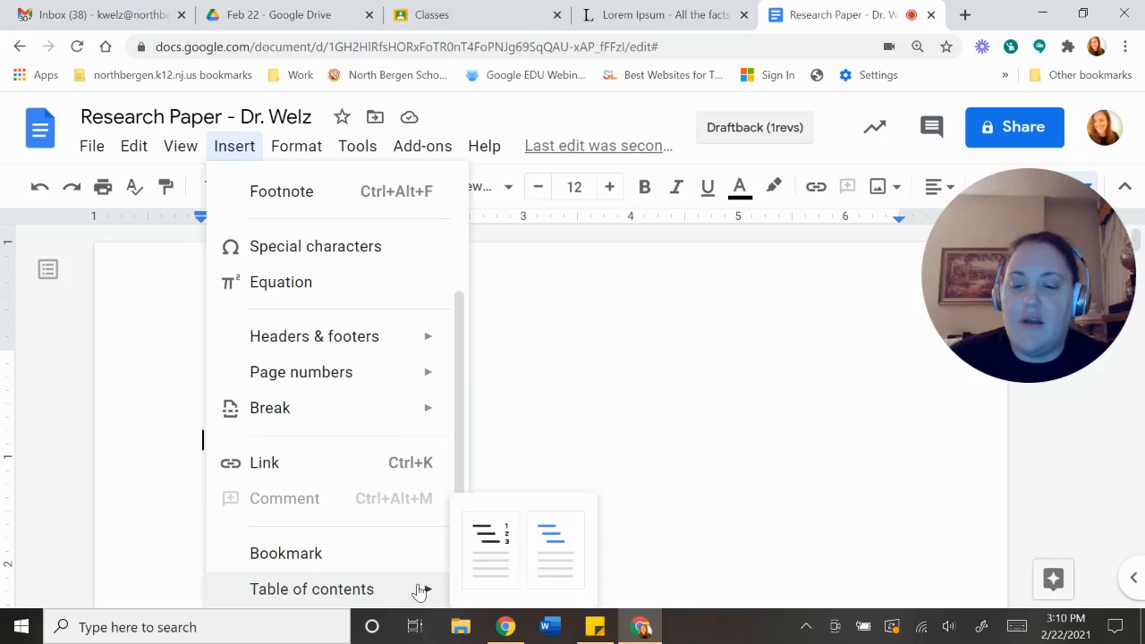
left_click(488, 548)
scroll(318, 508, "down", 2)
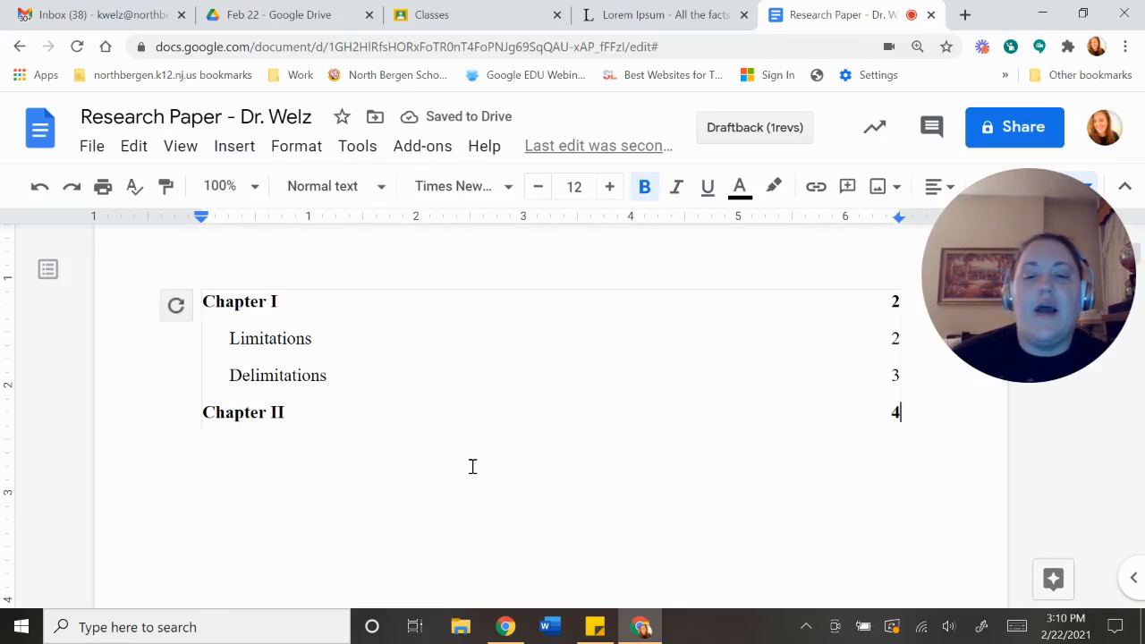
Step: Compare the table of contents entries with the "Limitations" and "Chapter I" headings in the paper
scroll(466, 440, "down", 10)
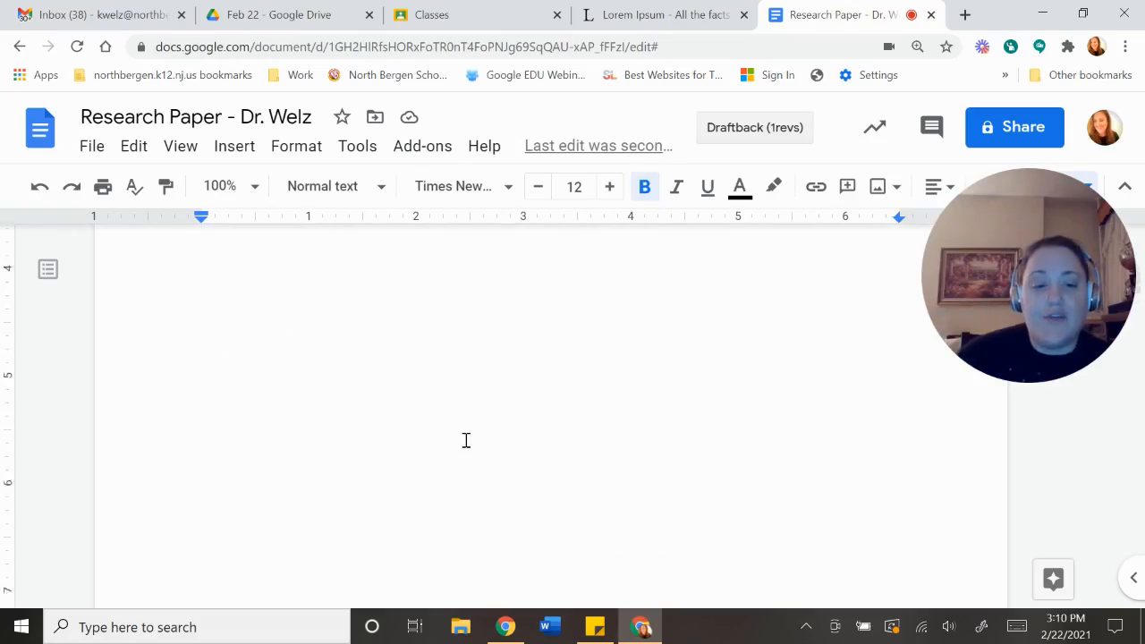
scroll(465, 467, "down", 5)
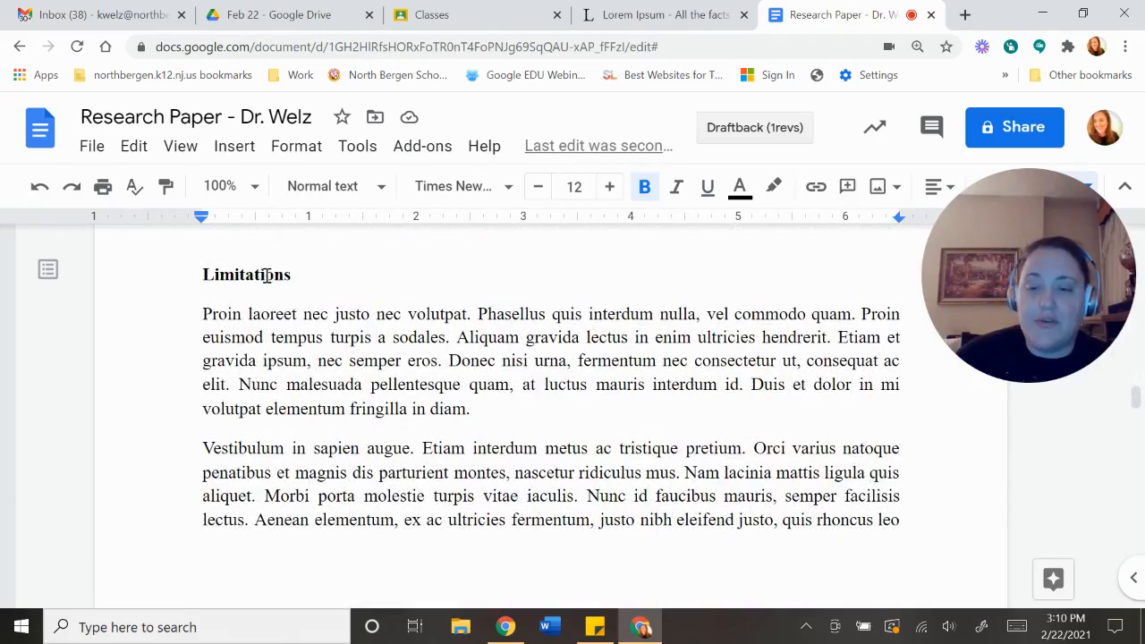
scroll(312, 312, "up", 1)
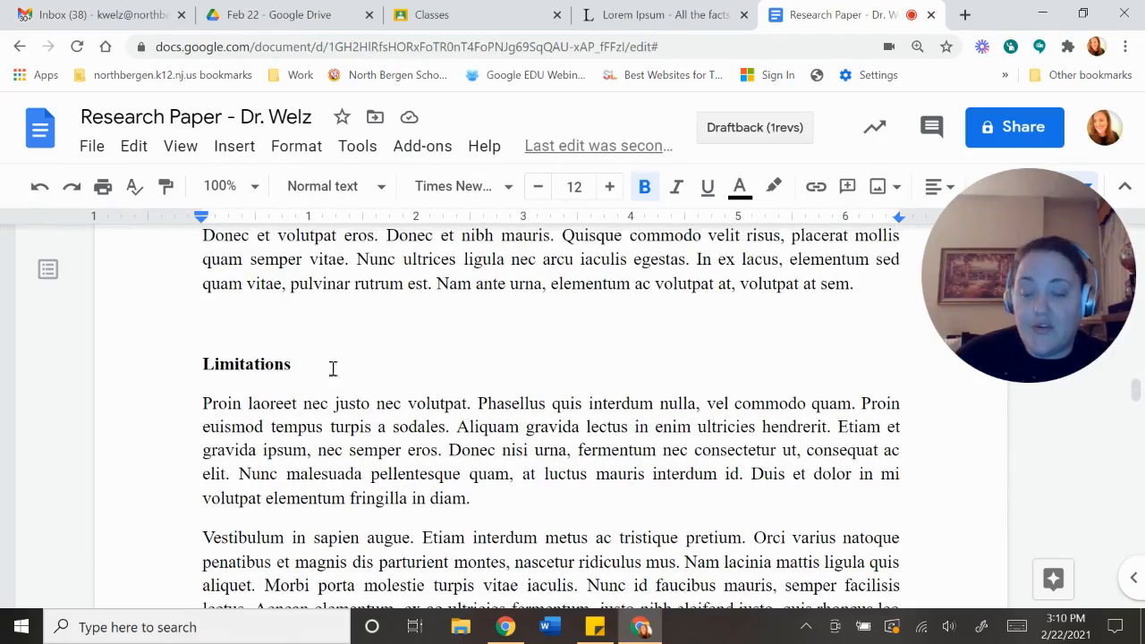
scroll(519, 417, "up", 14)
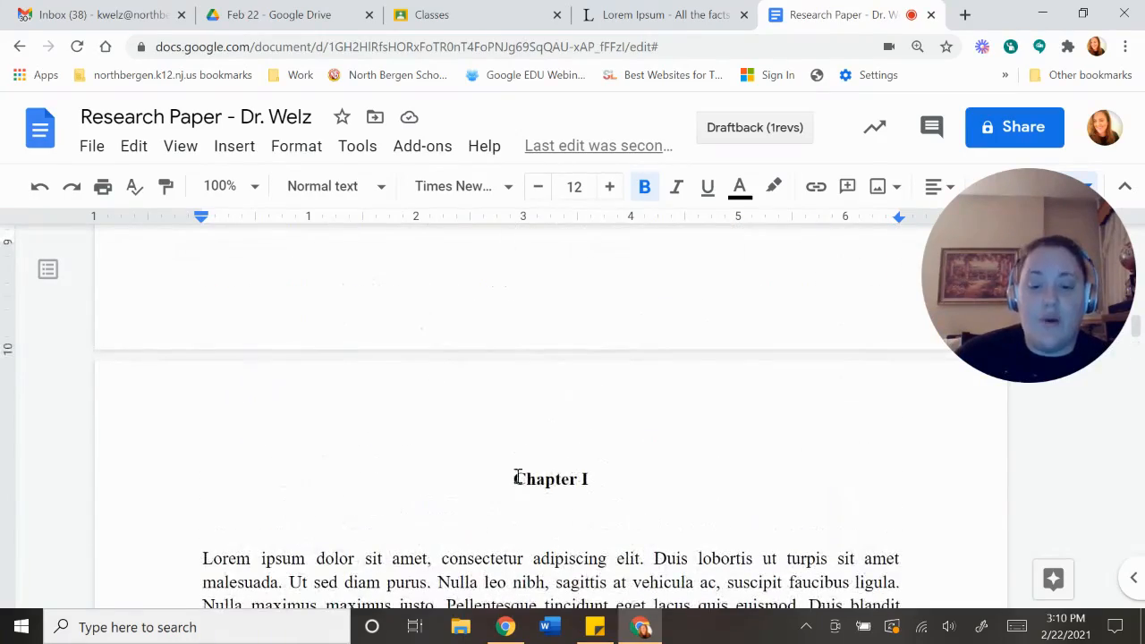
Step: Update the table of contents on the first page
scroll(557, 504, "up", 10)
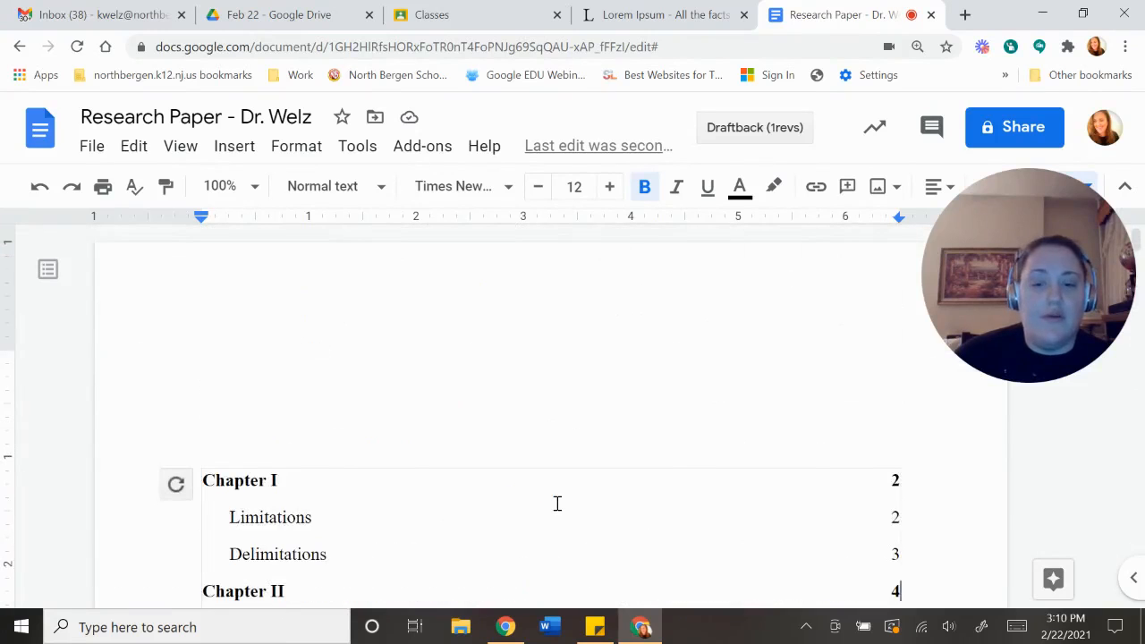
scroll(556, 504, "down", 1)
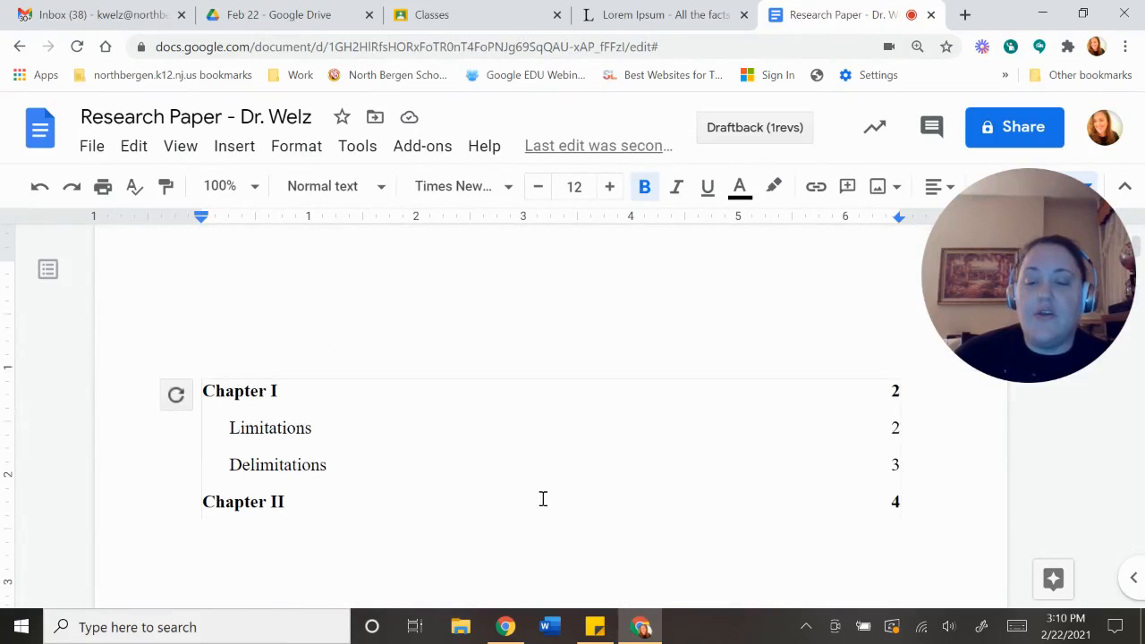
left_click(176, 398)
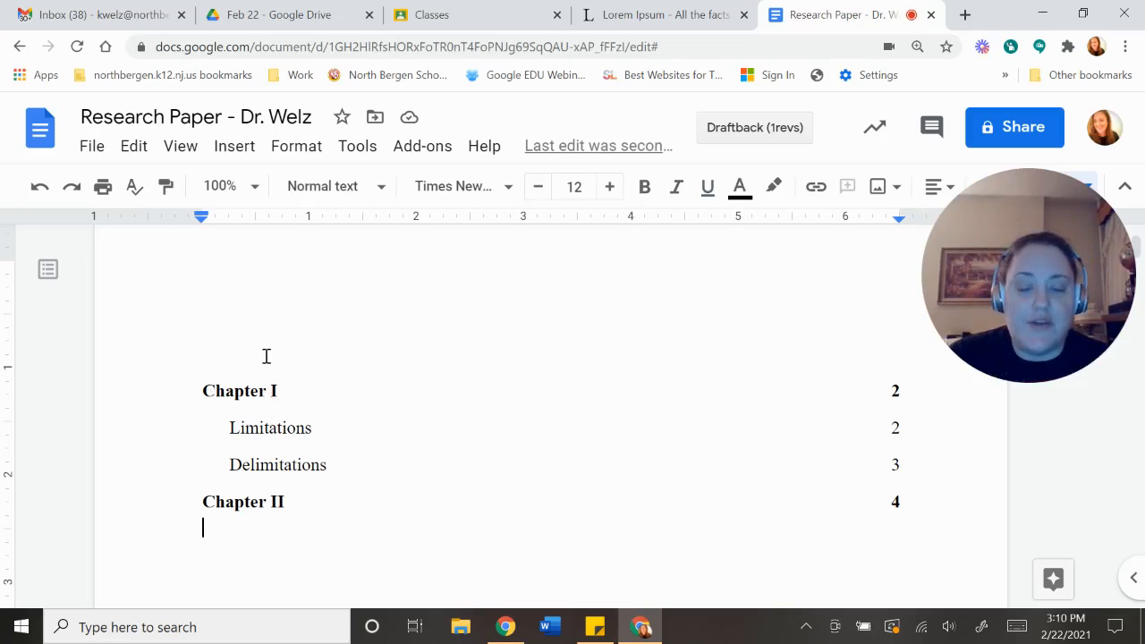
Step: Insert a page break in the blank line above the table of contents to make room for a title page
scroll(254, 360, "up", 1)
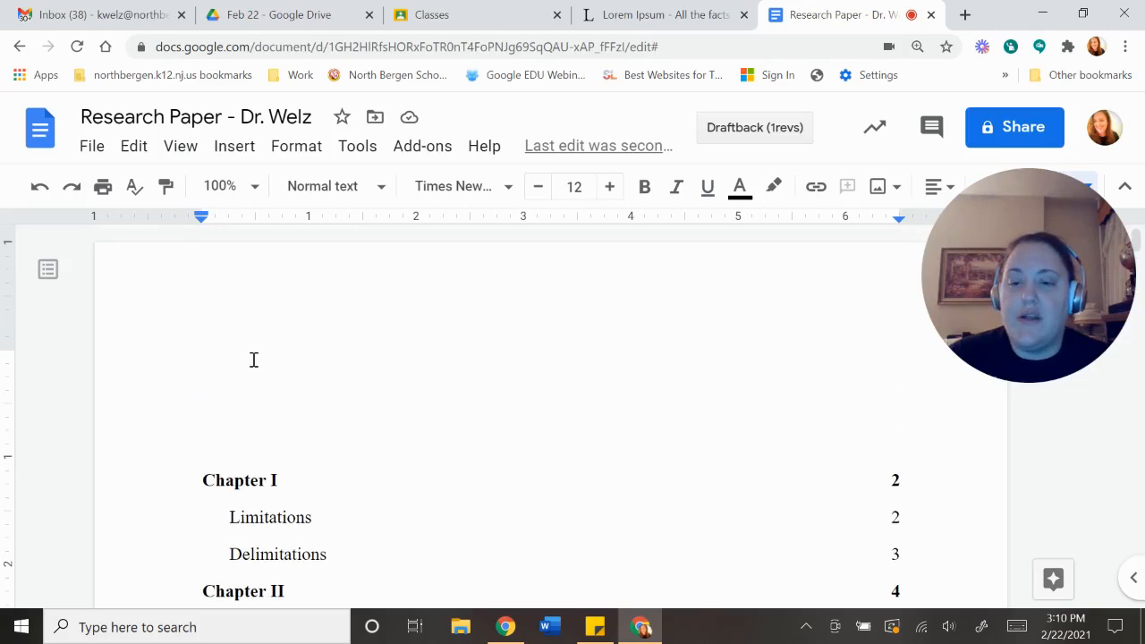
left_click(207, 396)
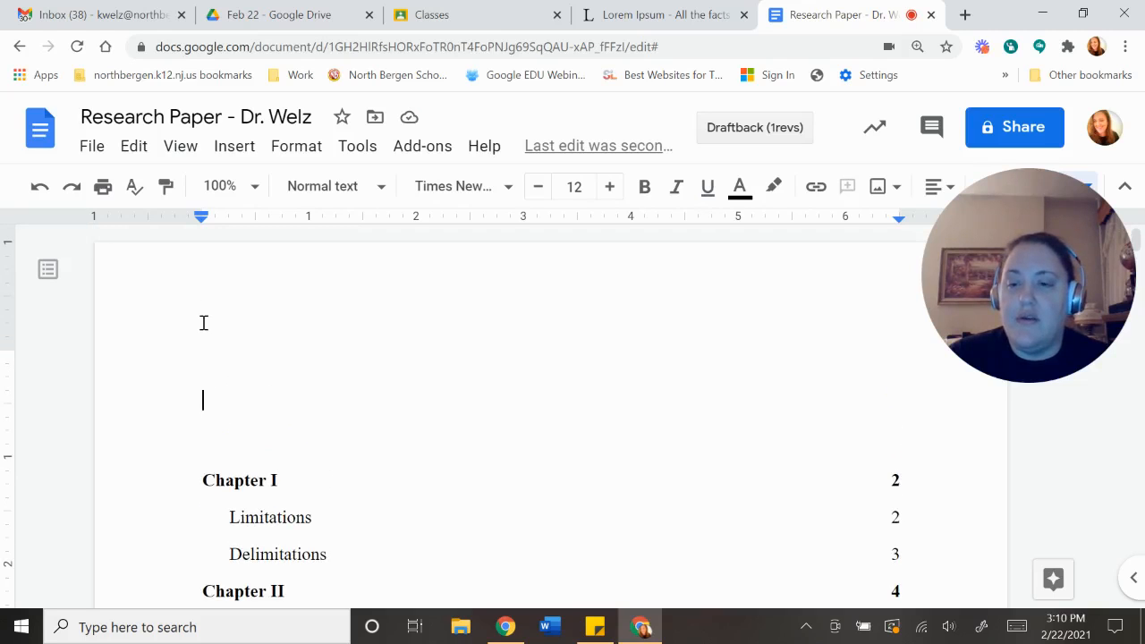
left_click(249, 151)
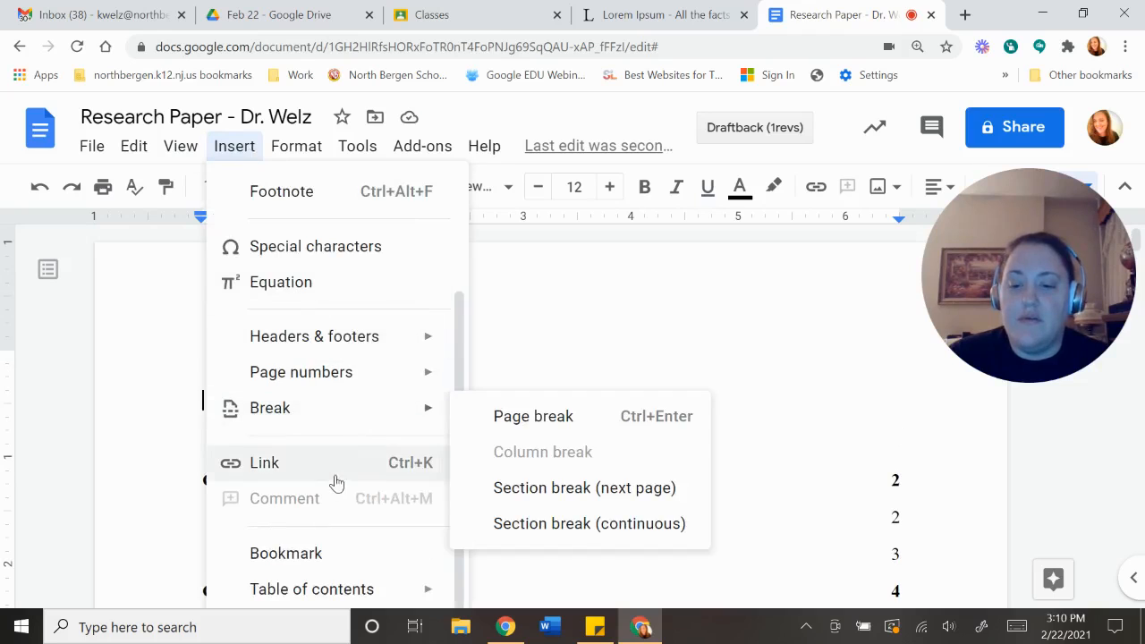
mouse_move(404, 416)
left_click(508, 416)
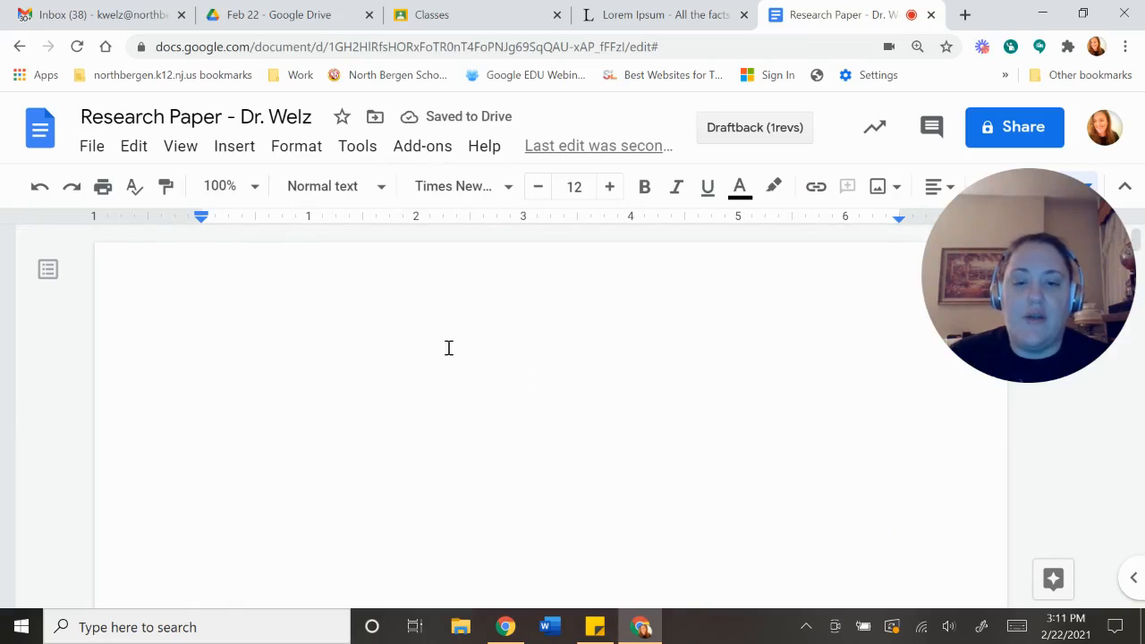
Step: Remove the indent on the new first page and enter "TITLE OF PAPER" followed by a new line
left_click(422, 395)
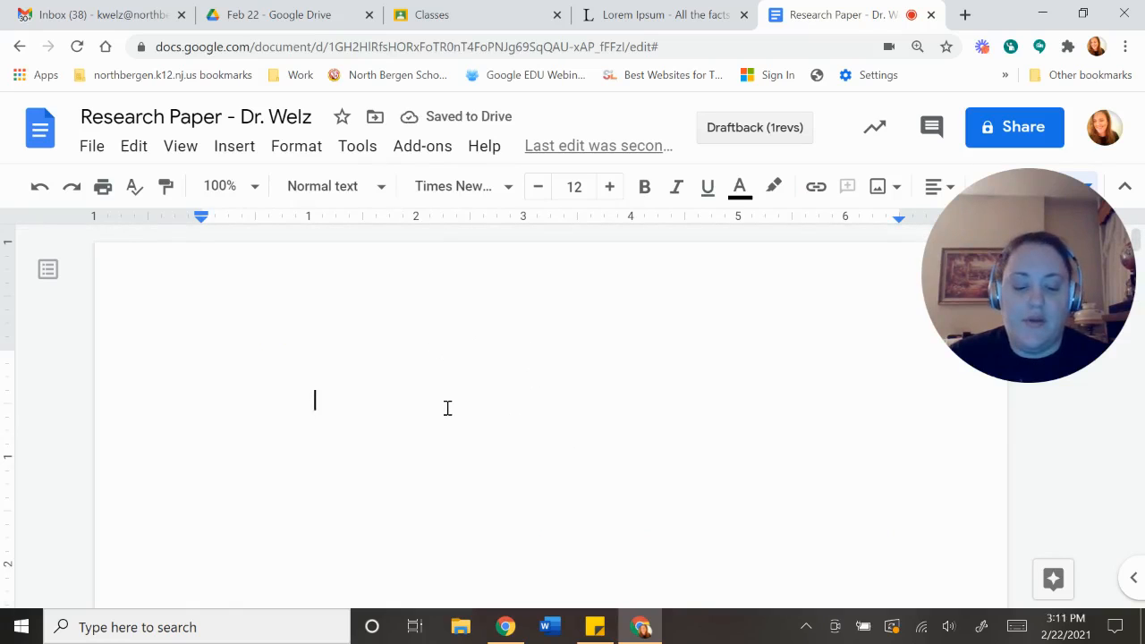
key("BackSpace")
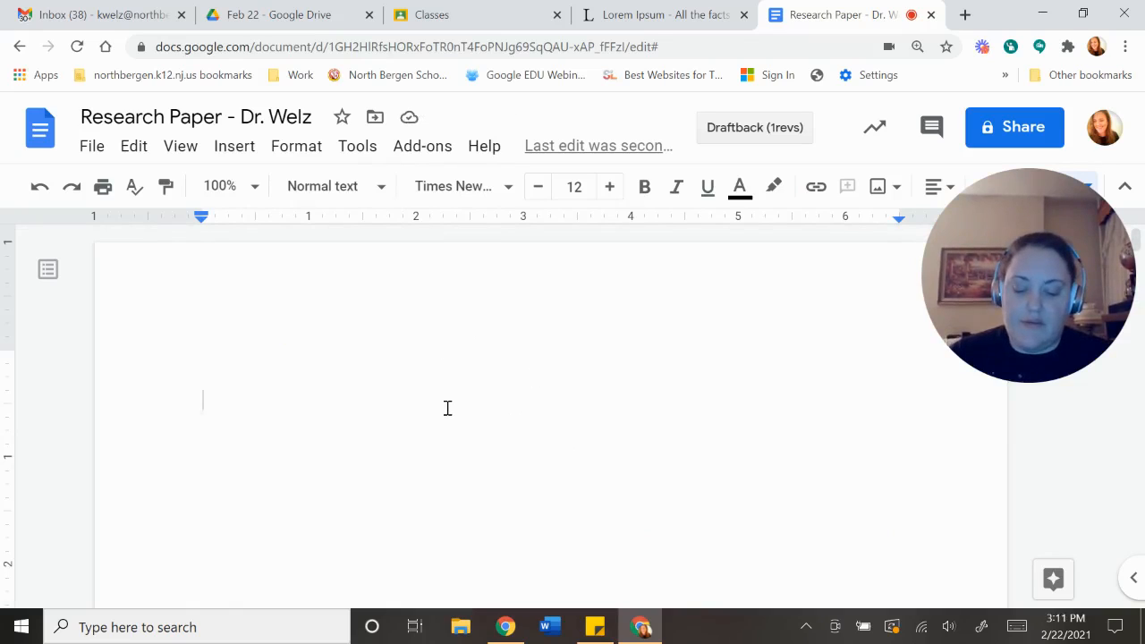
type("TITLE OF ")
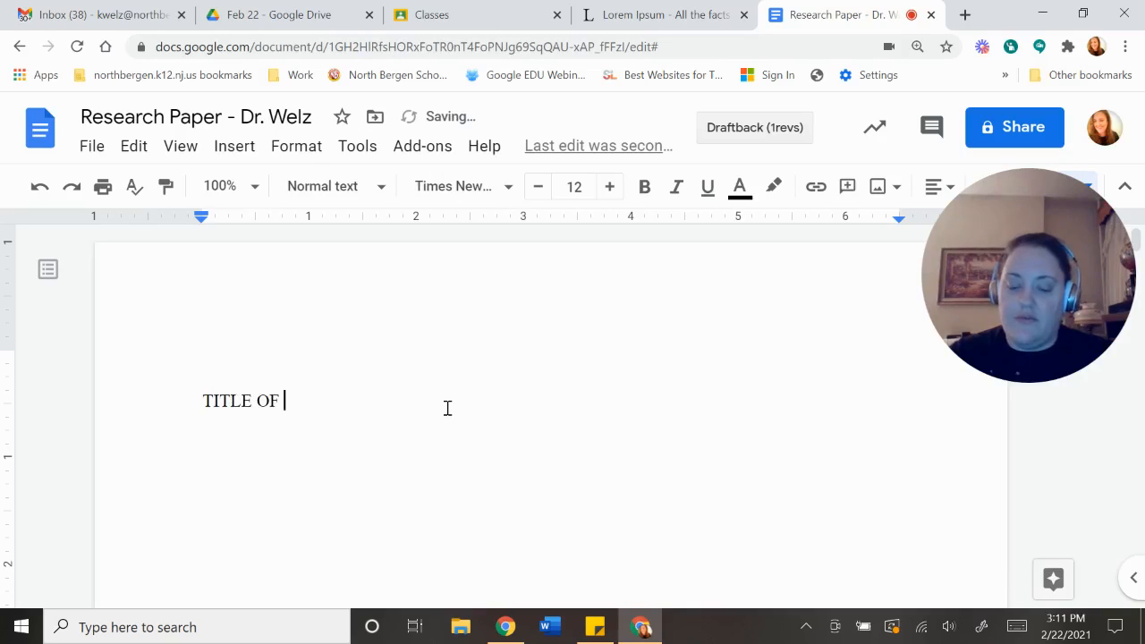
type("PAPER")
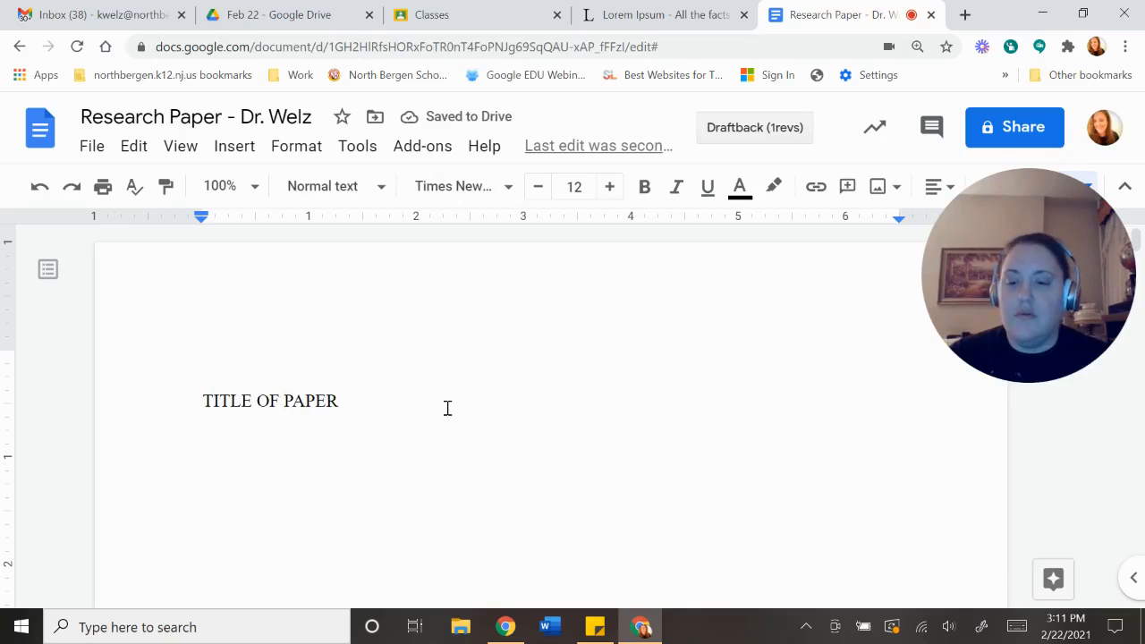
key("Return")
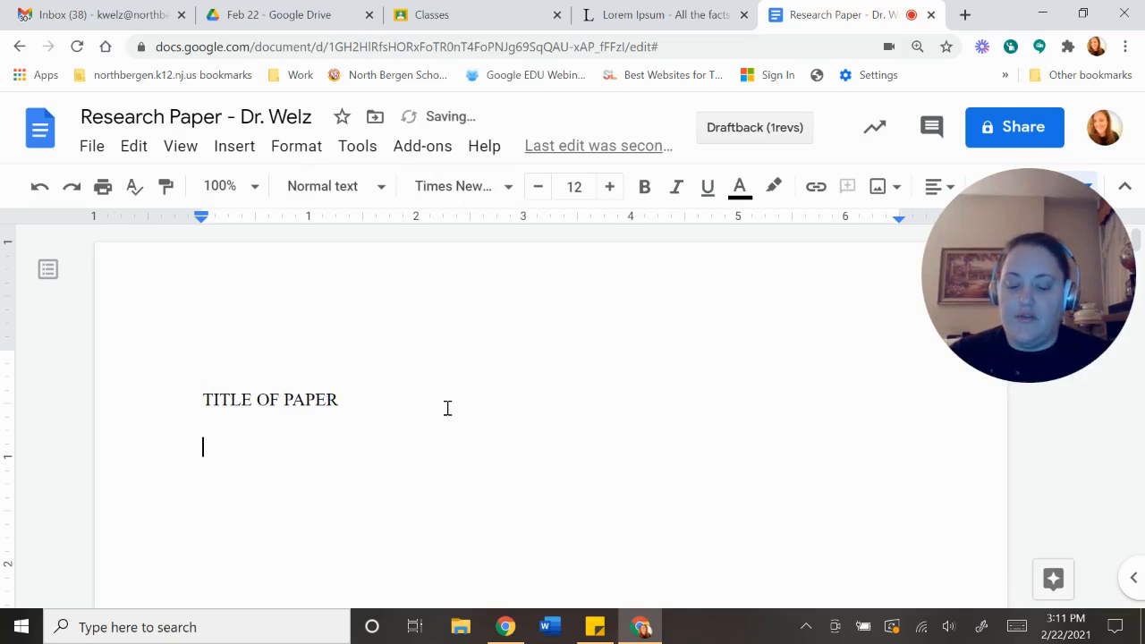
Step: Below the title, add the lines "Student First and Last Name", "Name of Teacher" and "Name of the Course - Period #"
type("Student First ")
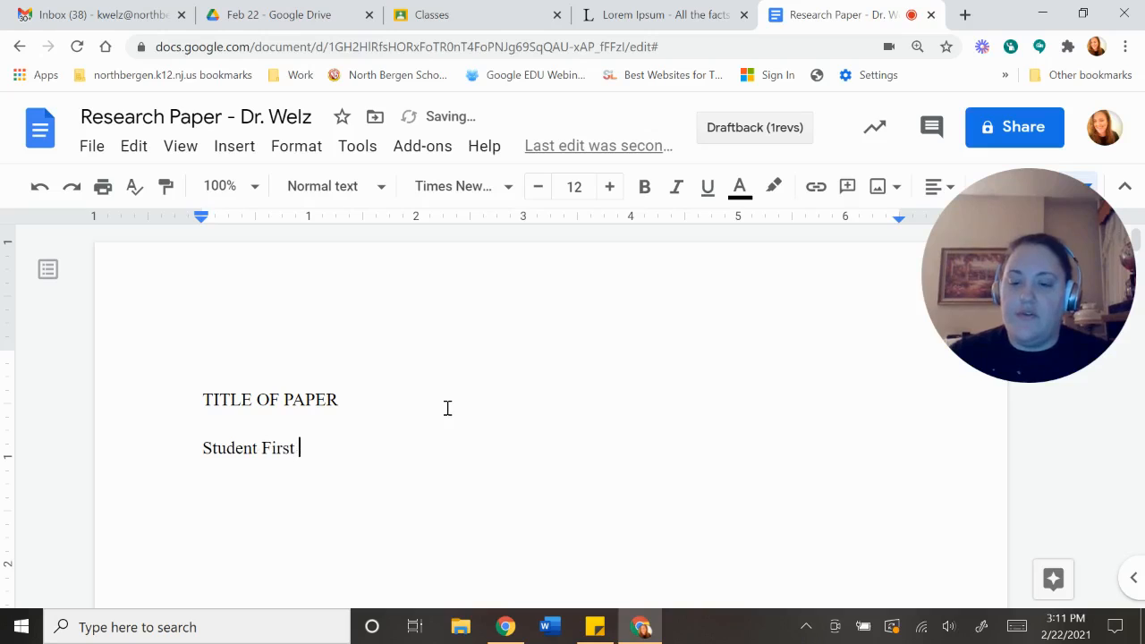
type("and Last Name")
key("Return")
type("Name of Teacher")
key("Return")
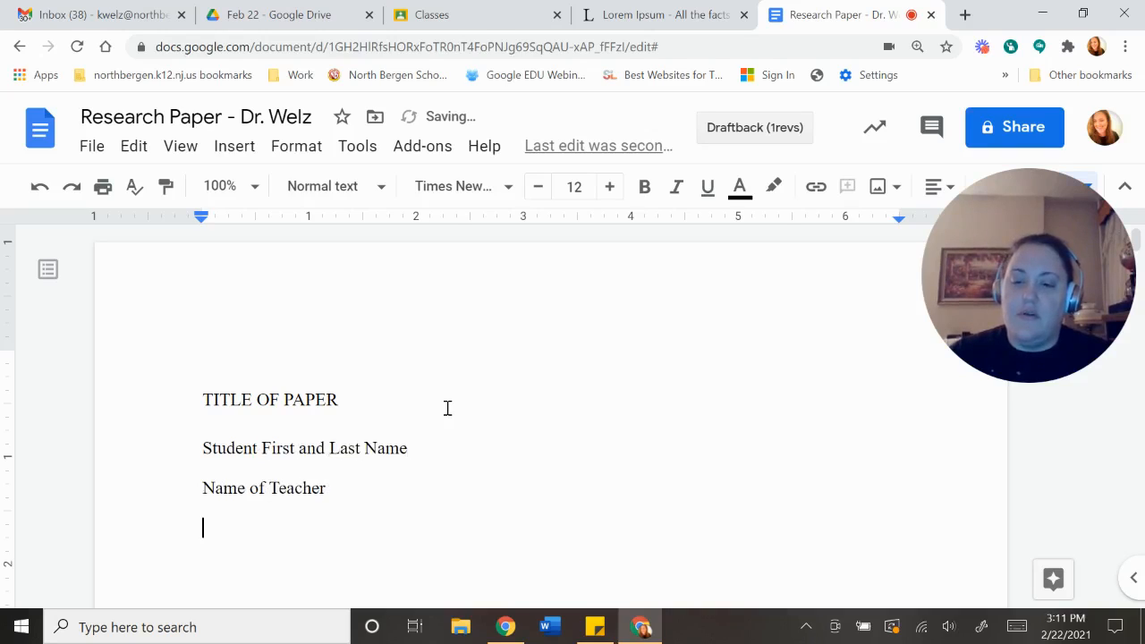
type("Name of the Course - Period ")
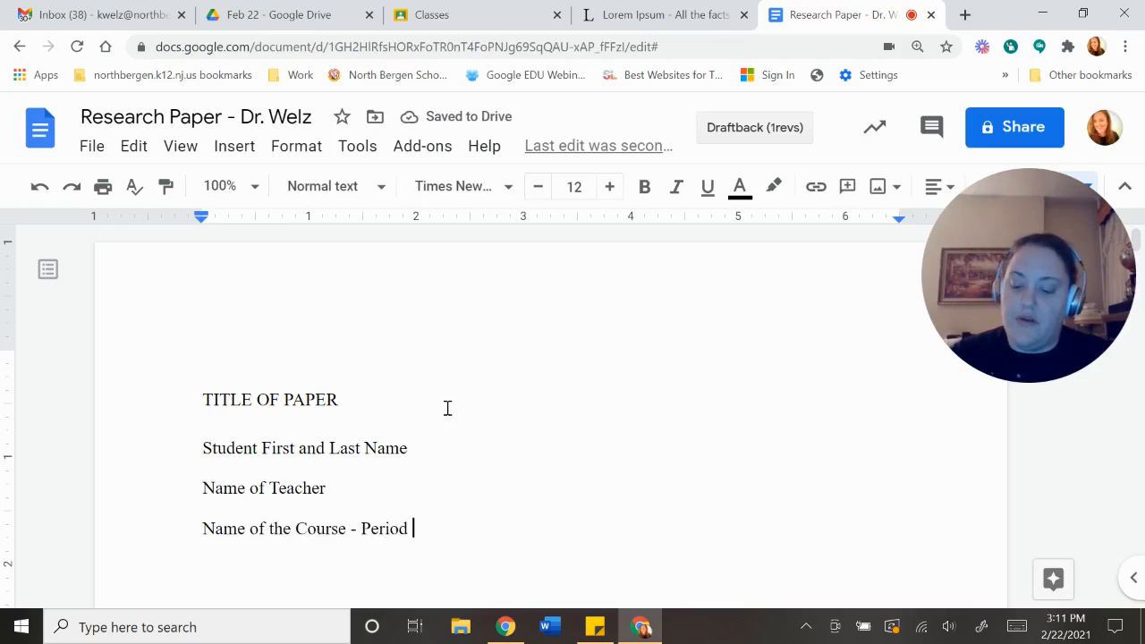
type("#")
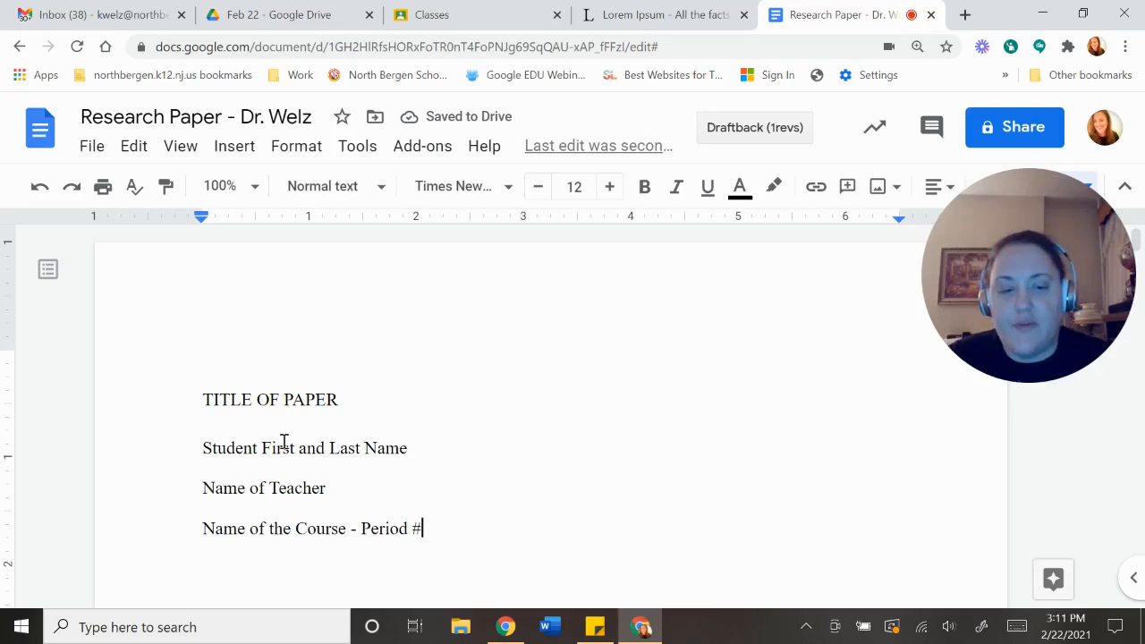
Step: Center all four lines of the title page, from "TITLE OF PAPER" to the course line
left_click(186, 400)
left_click_drag(192, 399, 491, 493)
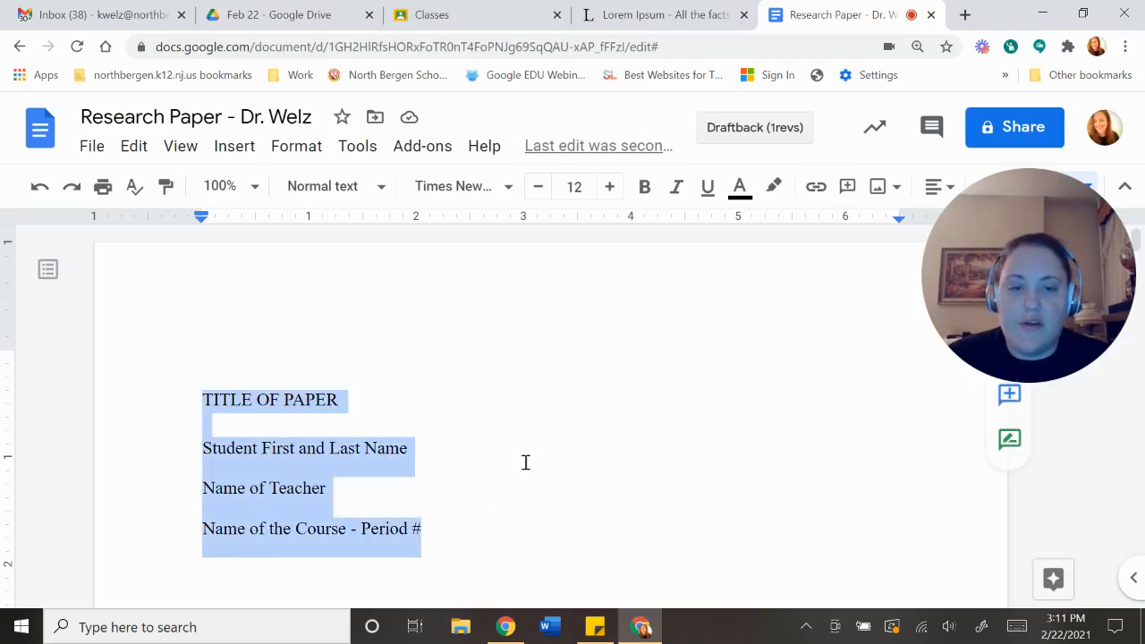
left_click(939, 194)
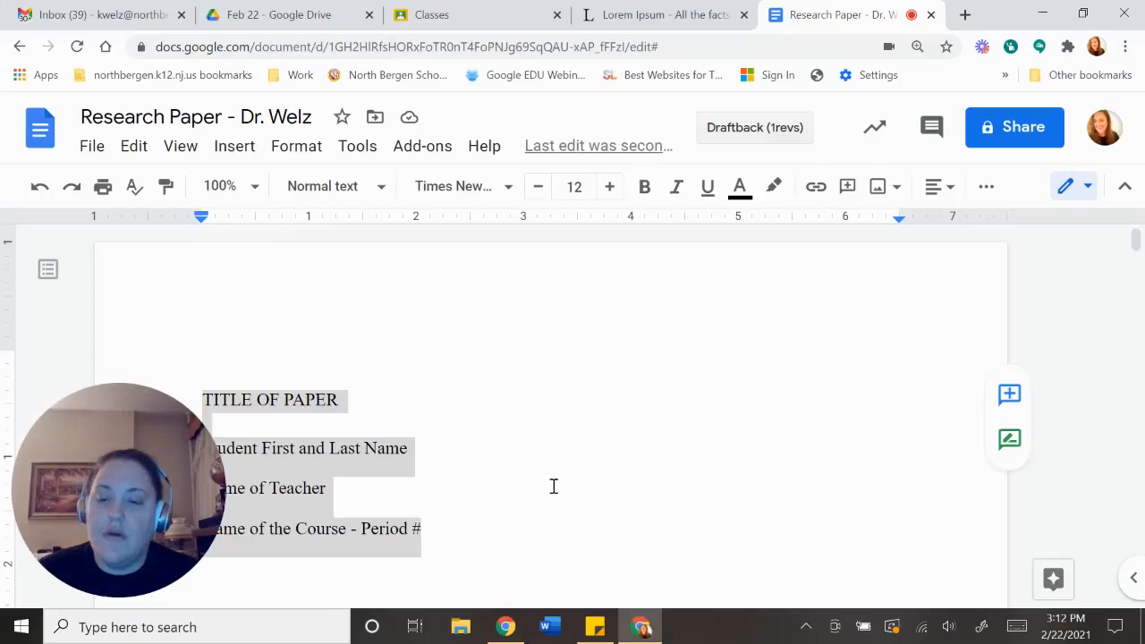
left_click_drag(92, 412, 1025, 122)
scroll(439, 473, "down", 1)
left_click_drag(439, 446, 205, 309)
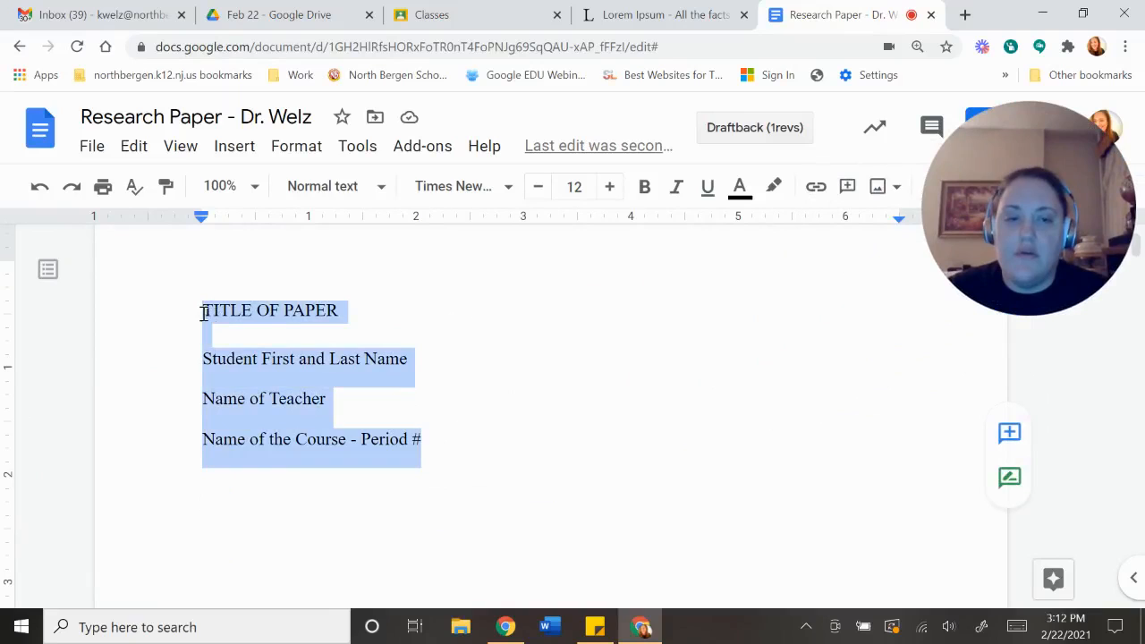
left_click_drag(995, 188, 898, 365)
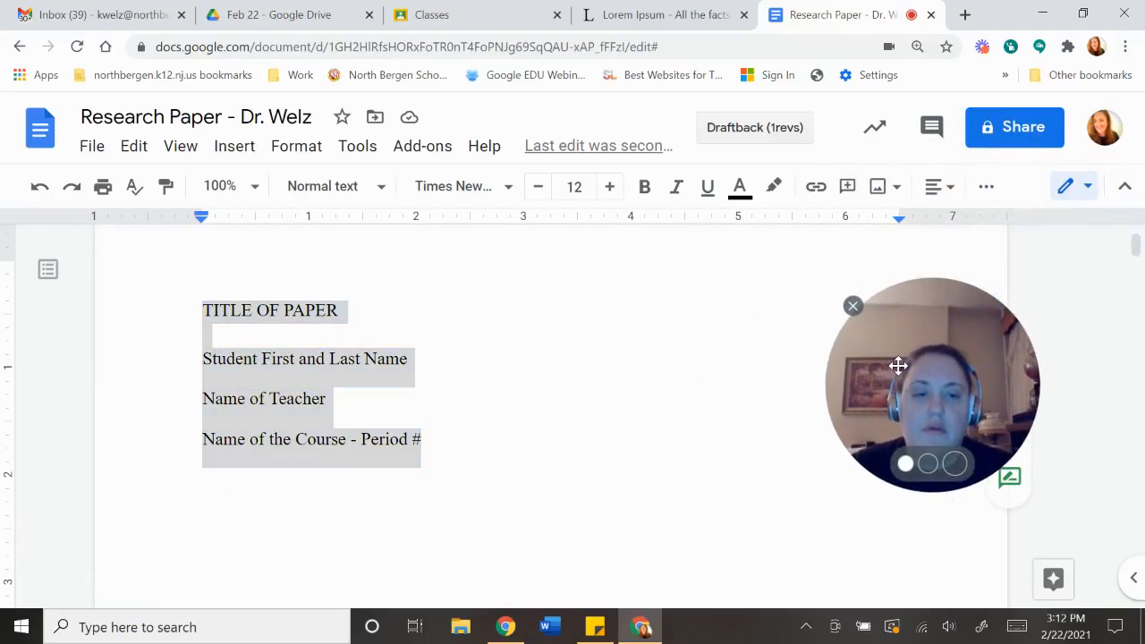
left_click(944, 186)
left_click(877, 226)
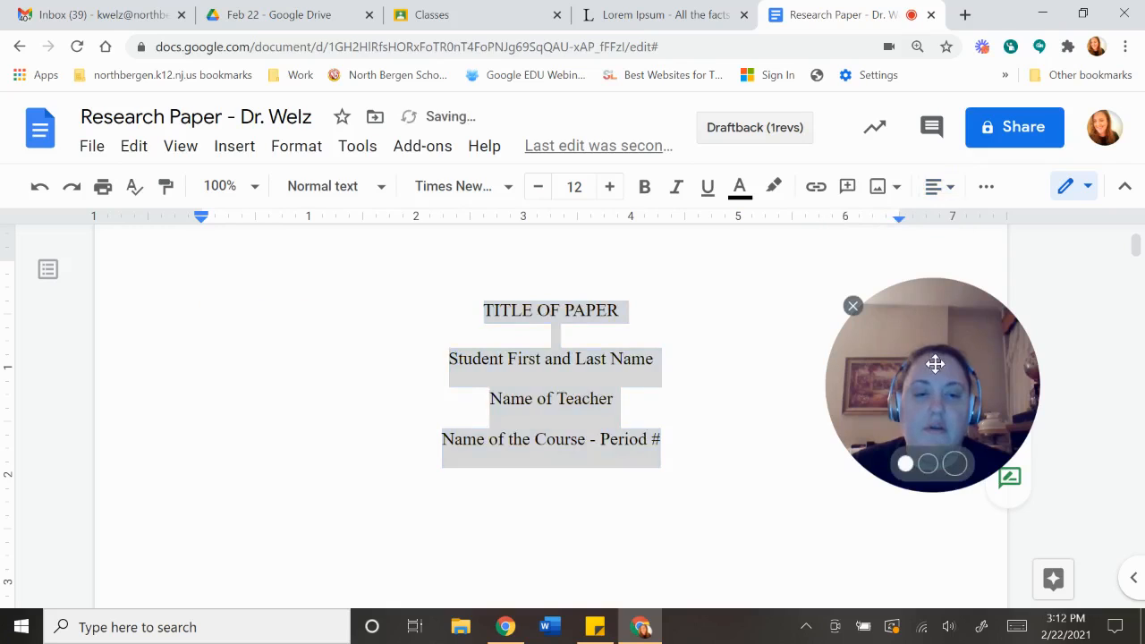
left_click_drag(935, 366, 1071, 166)
Step: Move the title block further down the page by adding blank lines before "TITLE OF PAPER"
left_click(467, 313)
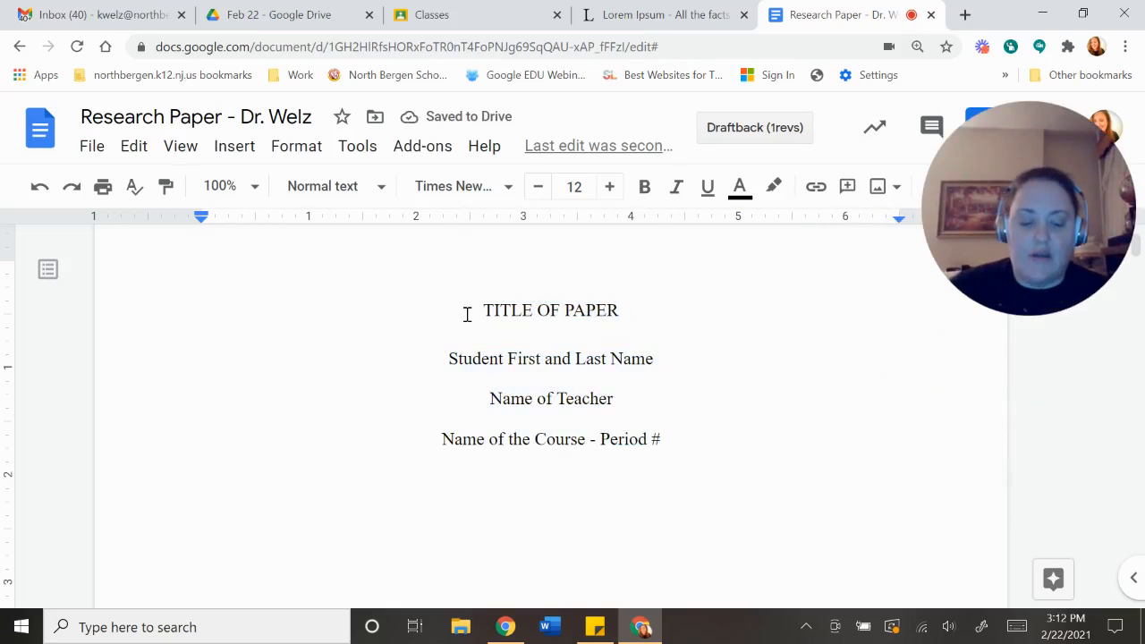
key("Return")
key("Return")
scroll(460, 317, "up", 1)
scroll(460, 317, "down", 3)
key("Return")
key("Return")
key("Return")
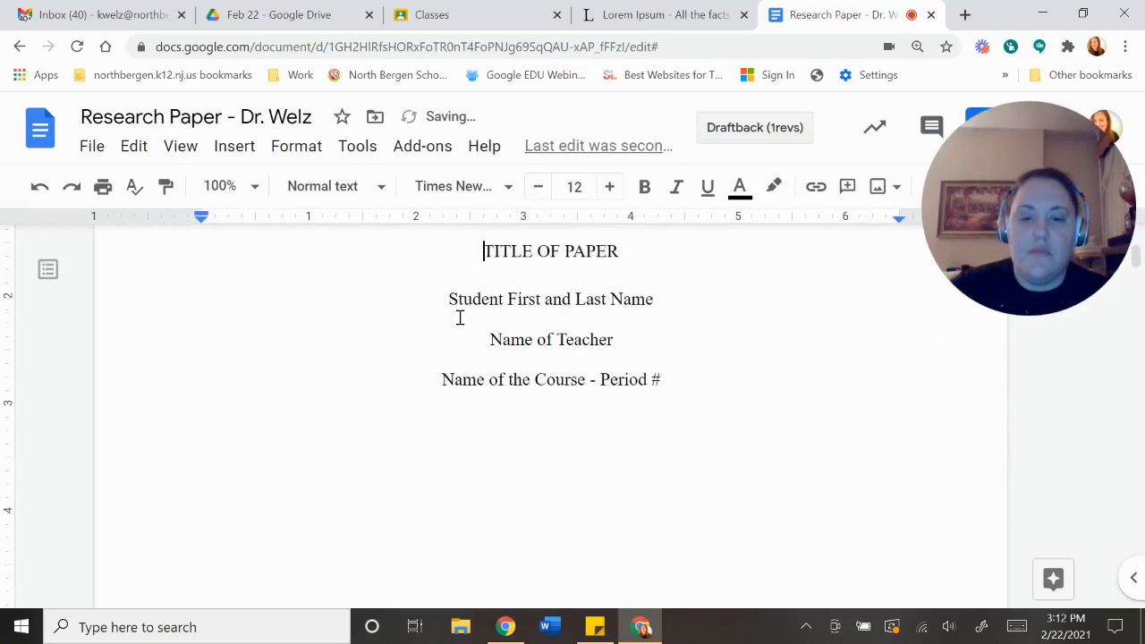
scroll(460, 318, "up", 3)
scroll(459, 318, "down", 3)
scroll(460, 318, "down", 5)
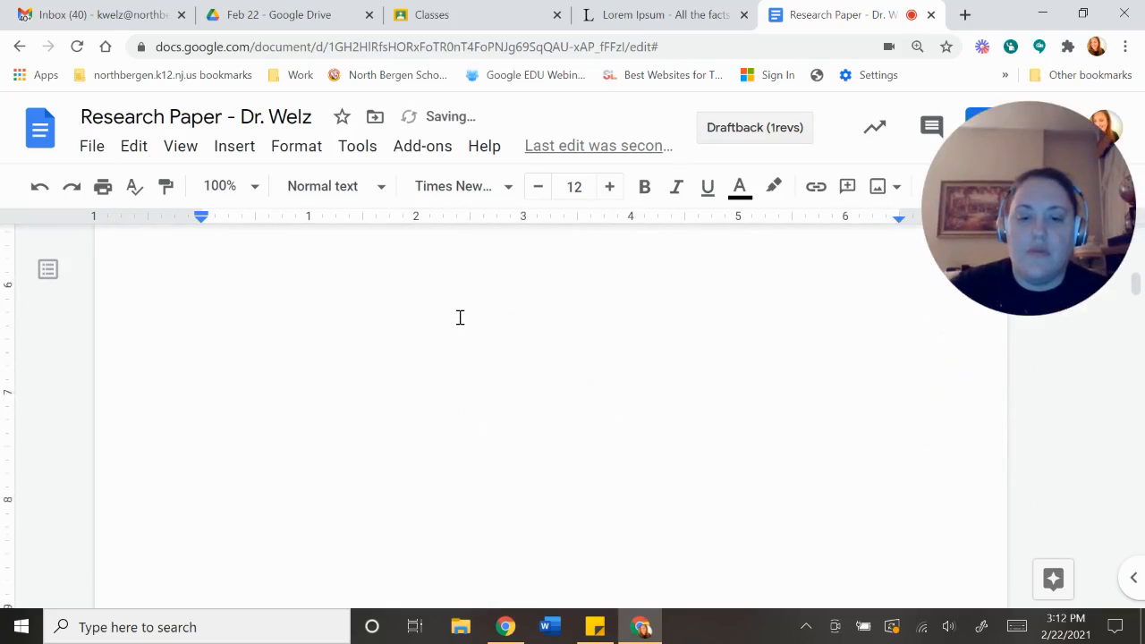
scroll(460, 317, "up", 5)
key("Return")
key("Return")
Step: Open the title page's header for editing and enable the Different first page option
scroll(460, 318, "up", 3)
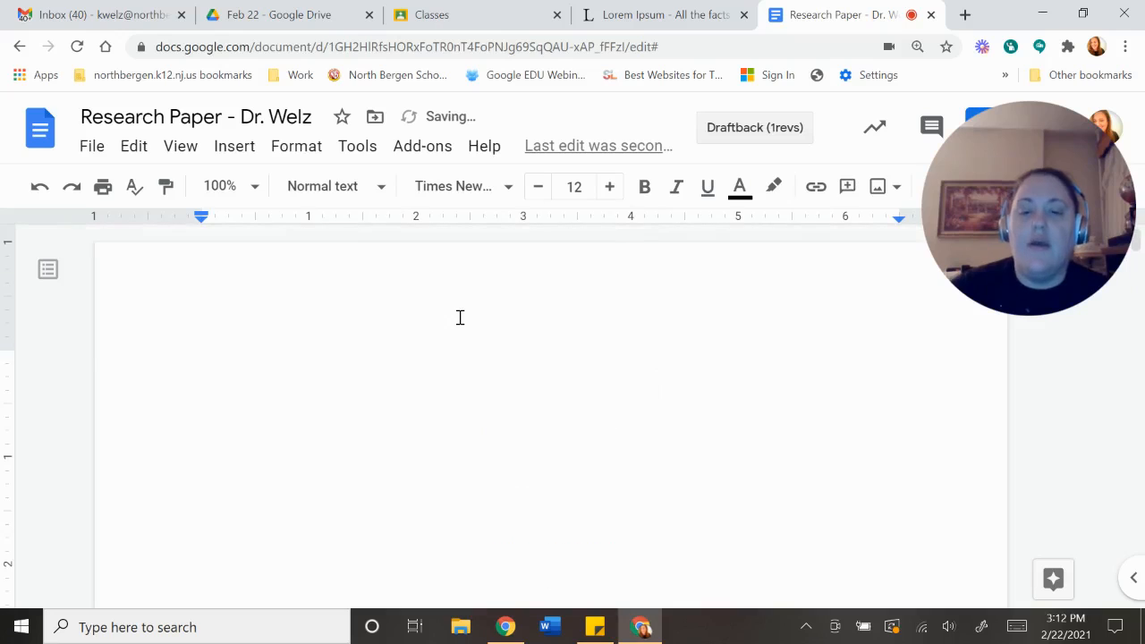
mouse_move(981, 208)
left_click_drag(980, 208, 1010, 478)
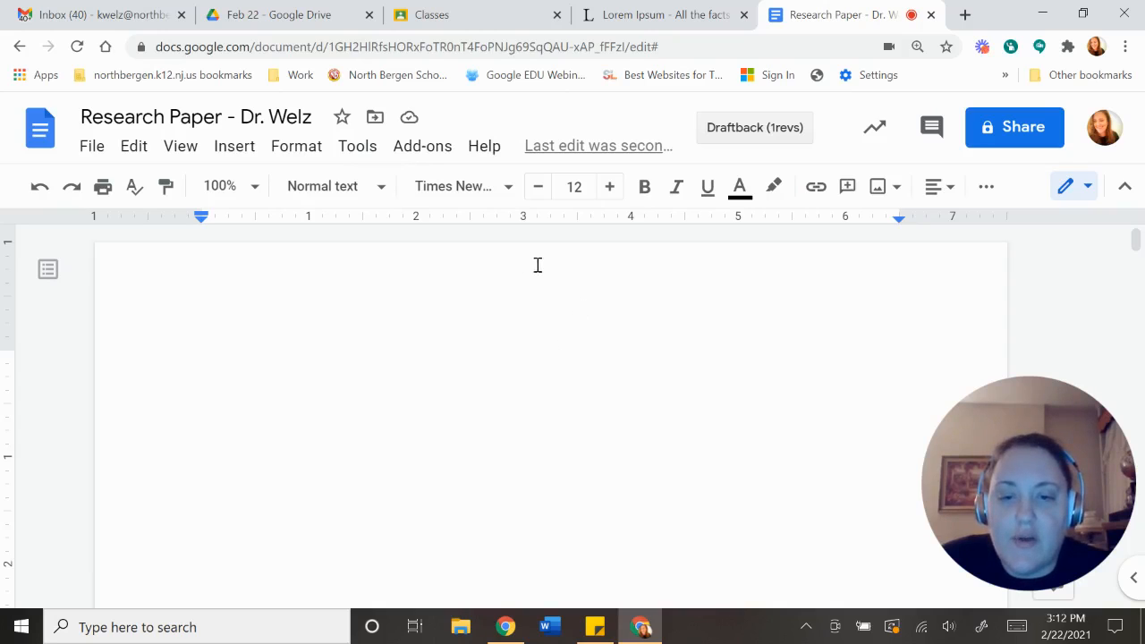
double_click(567, 266)
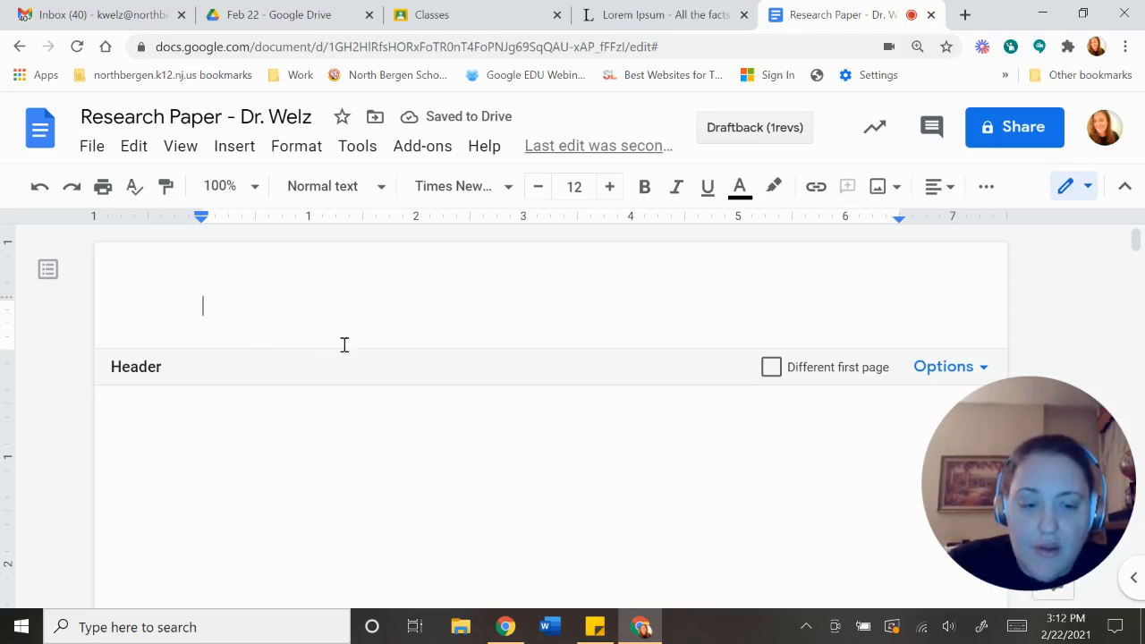
left_click(771, 368)
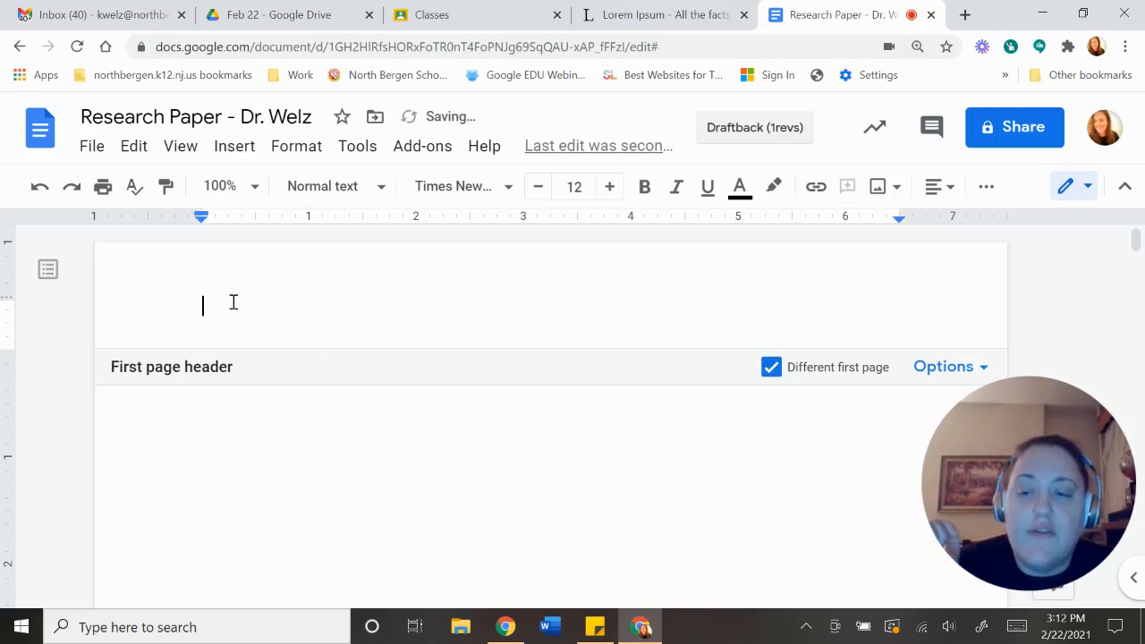
Step: Enter "Running head: PLASTIC ALTERNATIVES & BEHAVIORS" in the title page's header
type("Running hea")
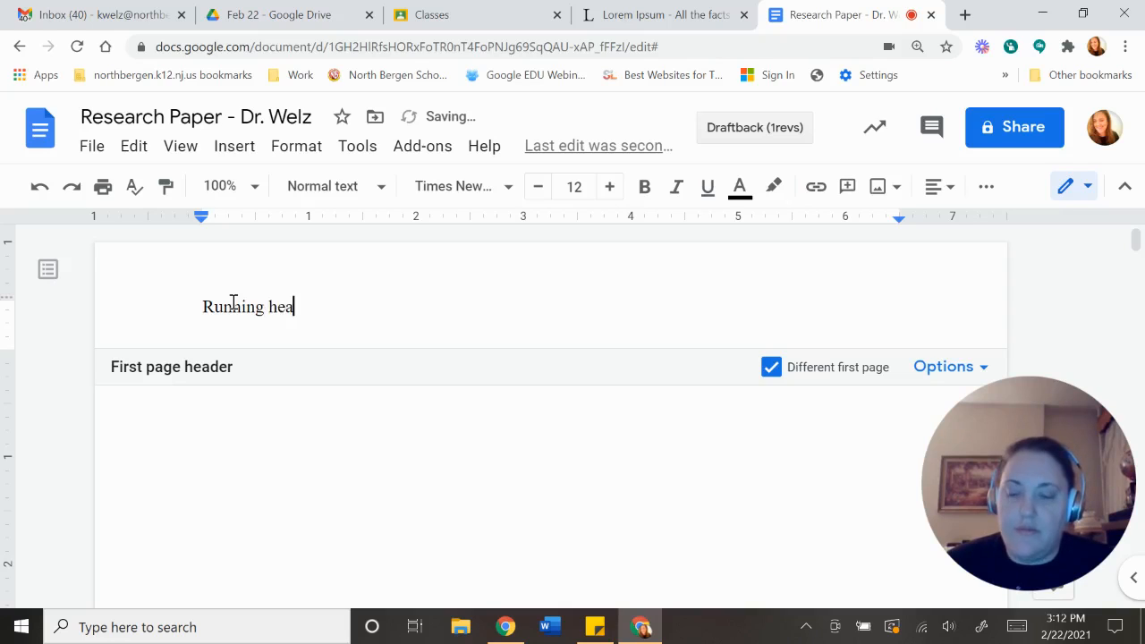
type("d:")
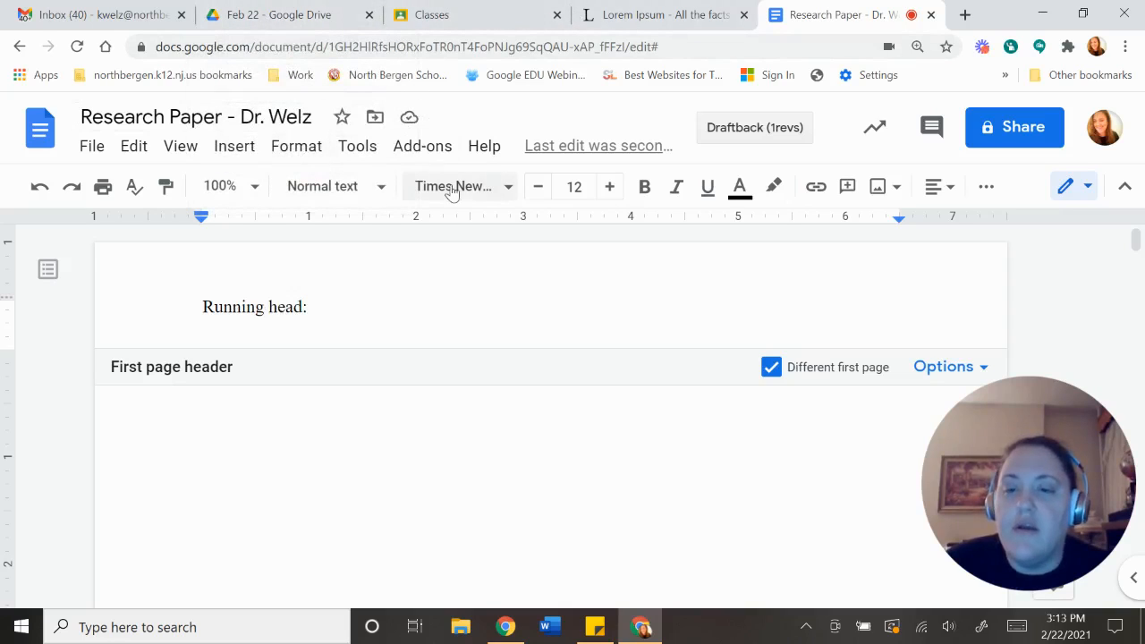
scroll(516, 271, "down", 4)
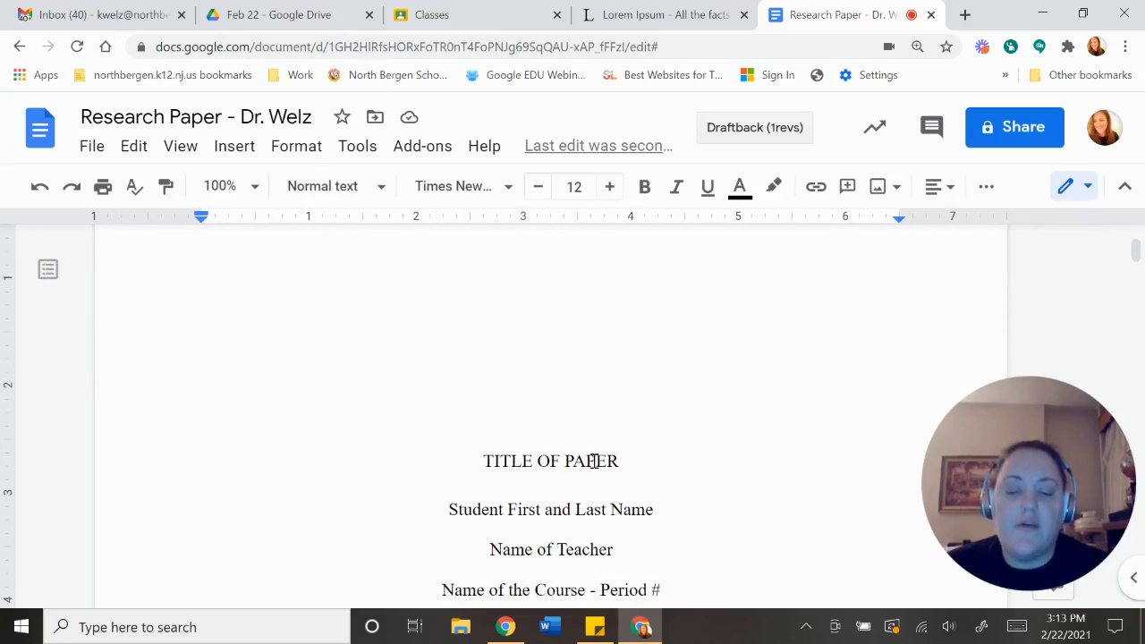
scroll(601, 460, "down", 1)
scroll(602, 460, "up", 1)
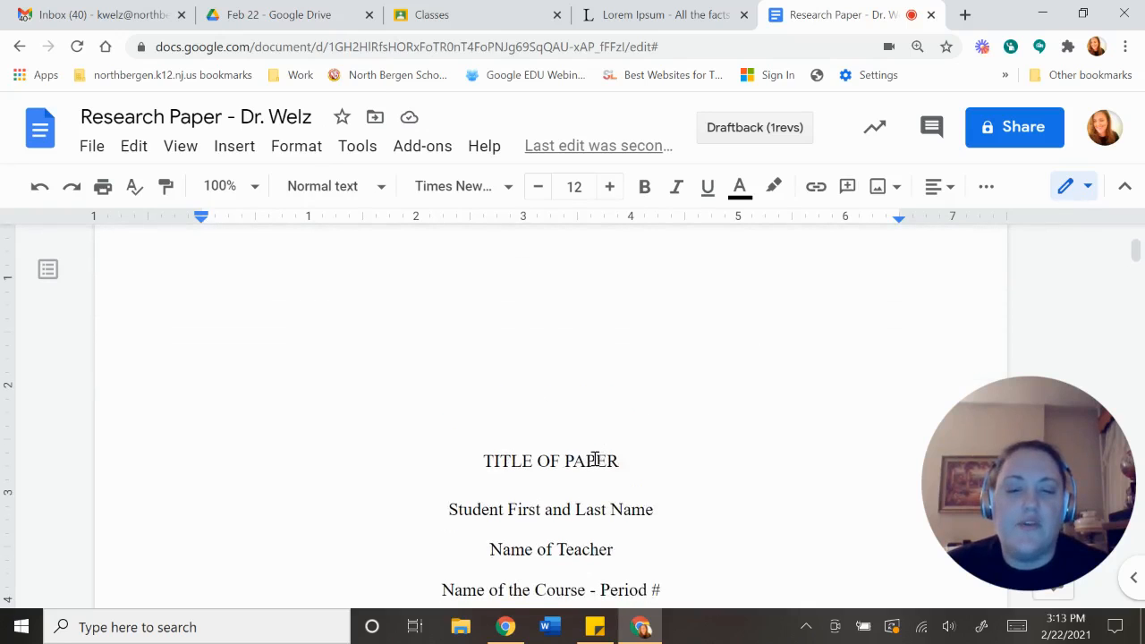
scroll(595, 459, "up", 4)
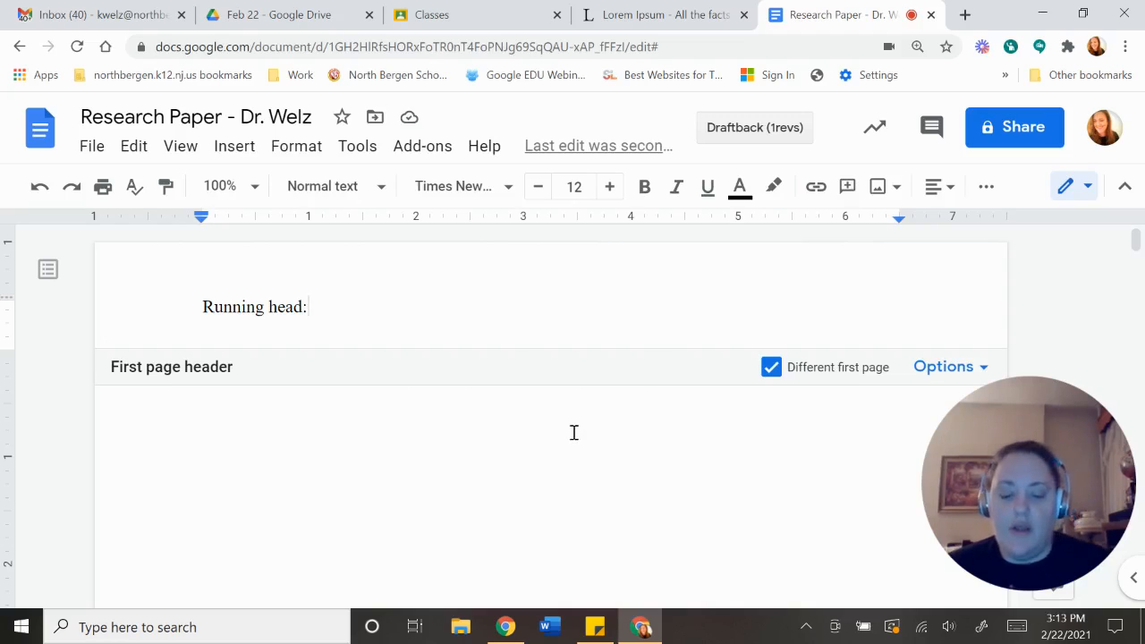
type("PLAS")
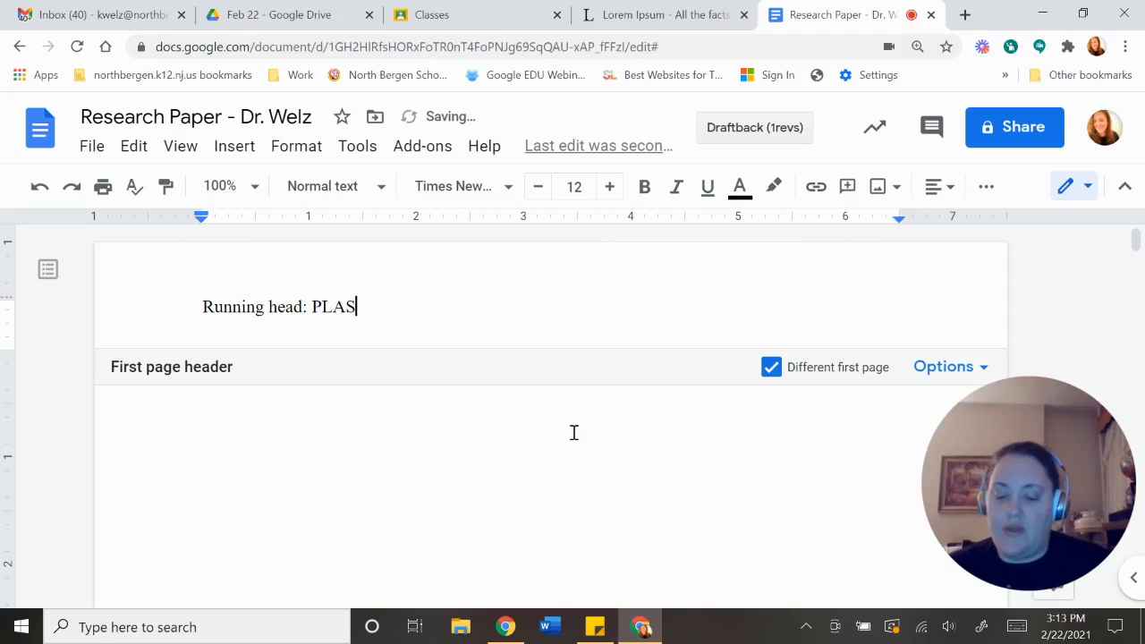
type("TIC ALTERNATI")
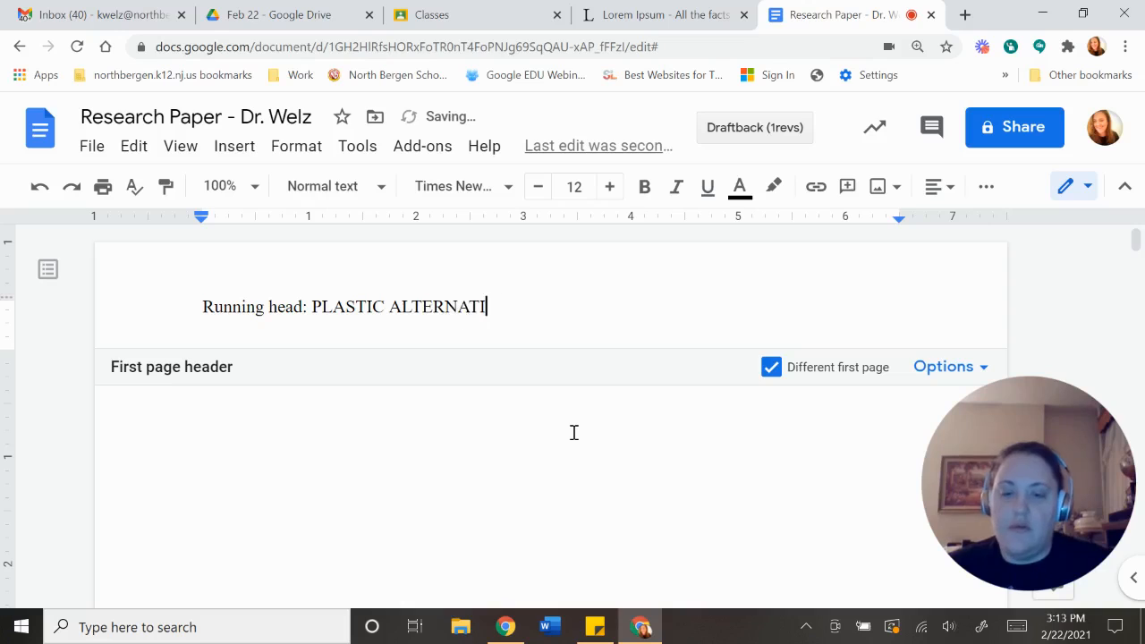
type("VES & BEHAVIORS")
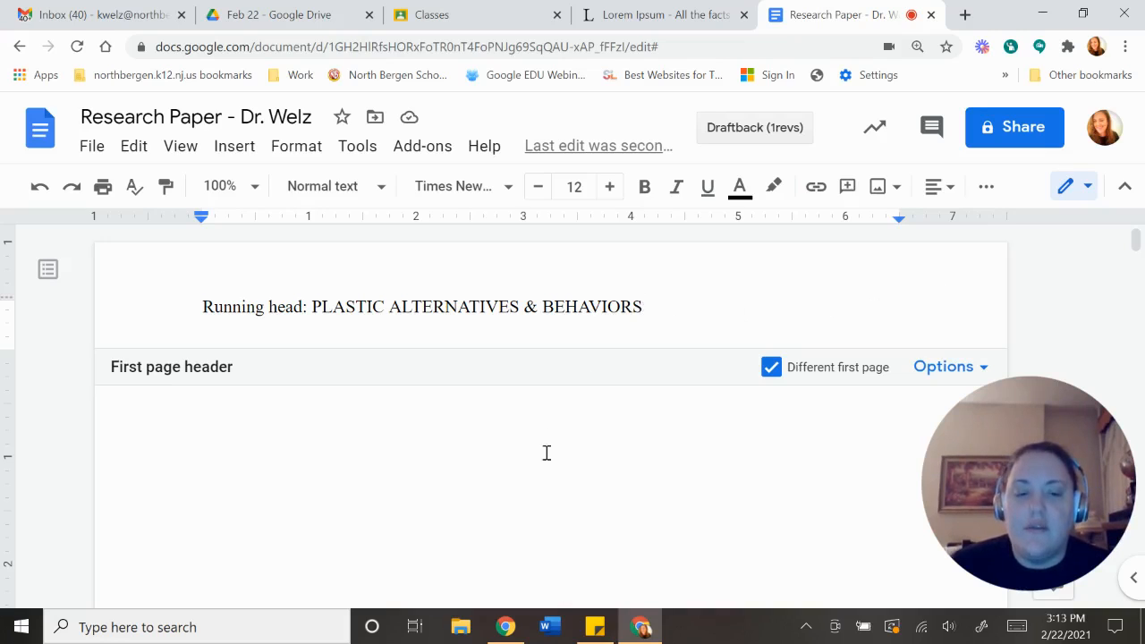
left_click(556, 523)
Step: Copy only the text "PLASTIC ALTERNATIVES & BEHAVIORS" from the first page header, leaving out "Running head:"
scroll(553, 499, "down", 9)
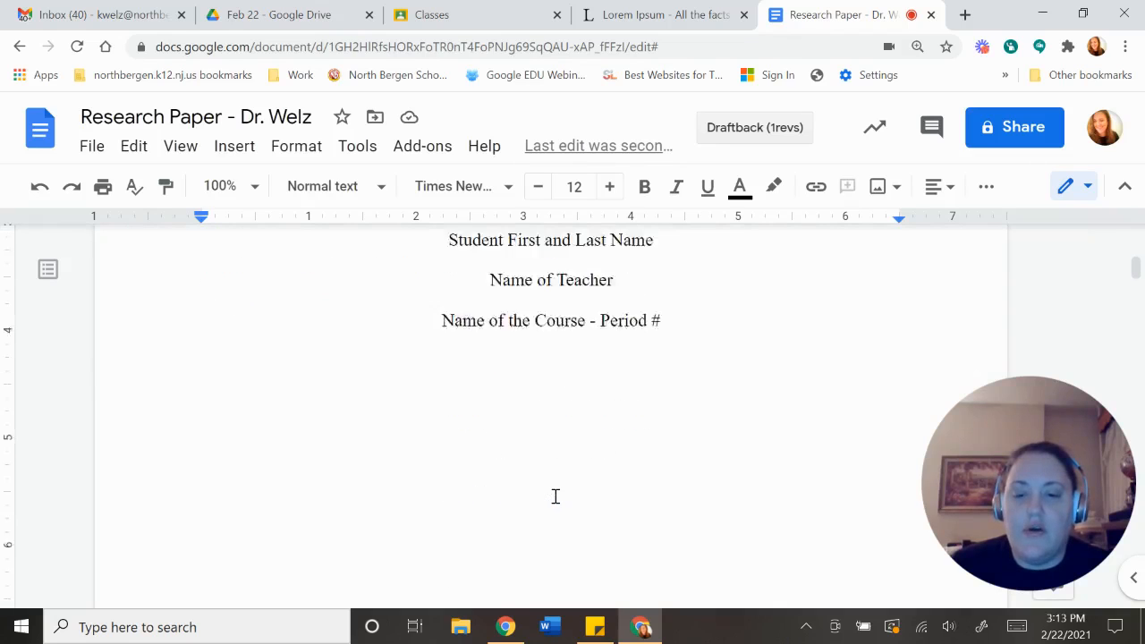
scroll(462, 366, "down", 2)
scroll(417, 423, "up", 2)
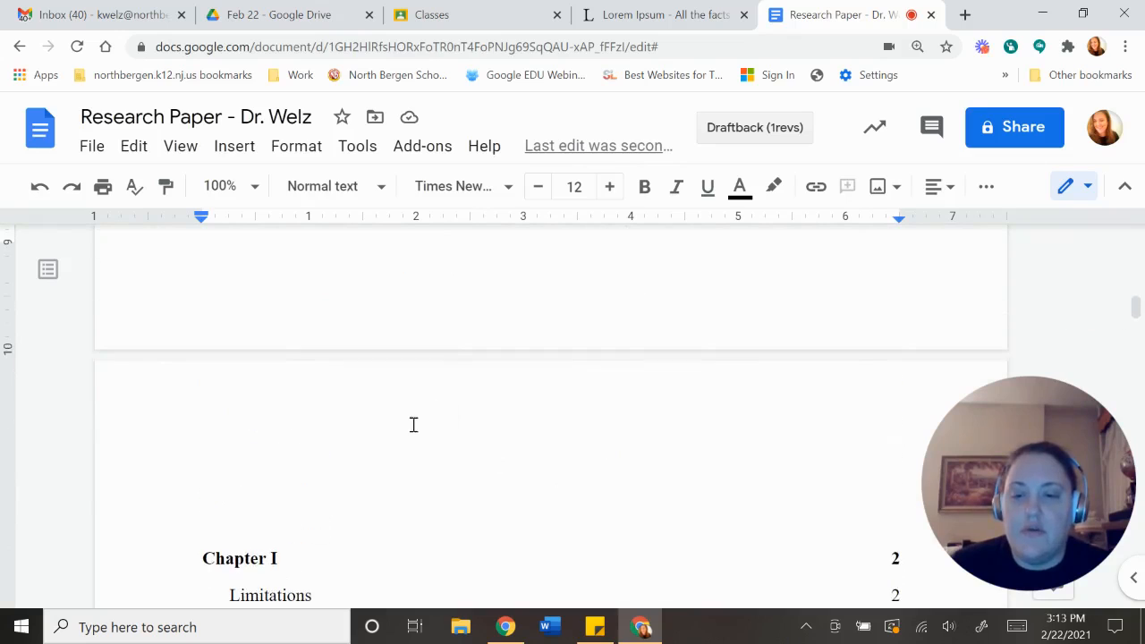
left_click(470, 403)
double_click(456, 406)
scroll(447, 407, "up", 10)
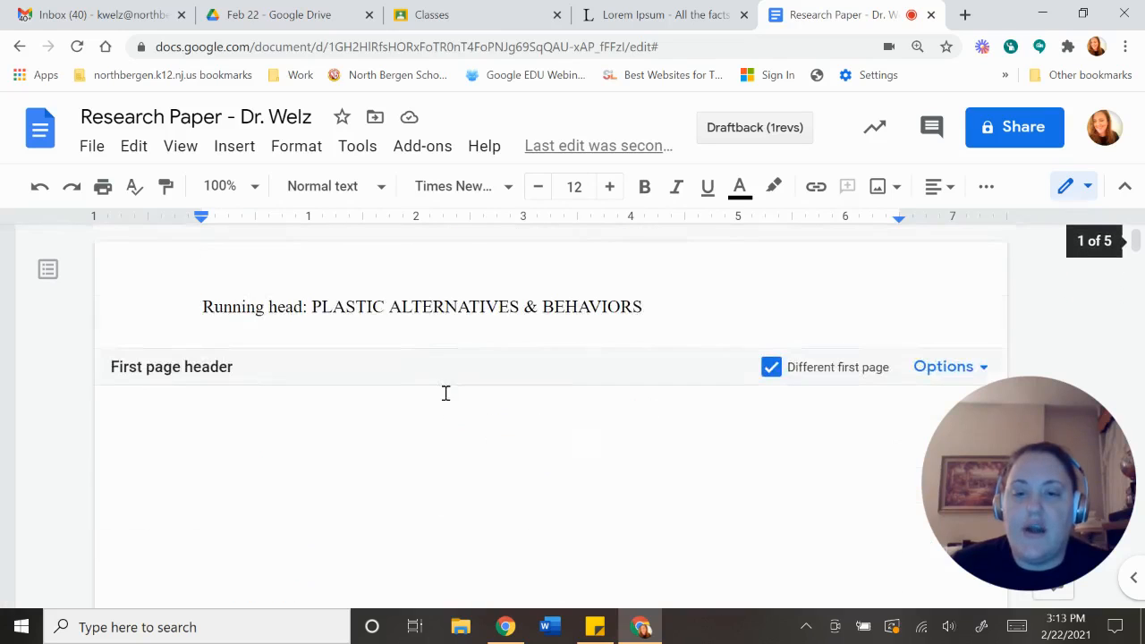
left_click_drag(644, 307, 313, 309)
right_click(338, 306)
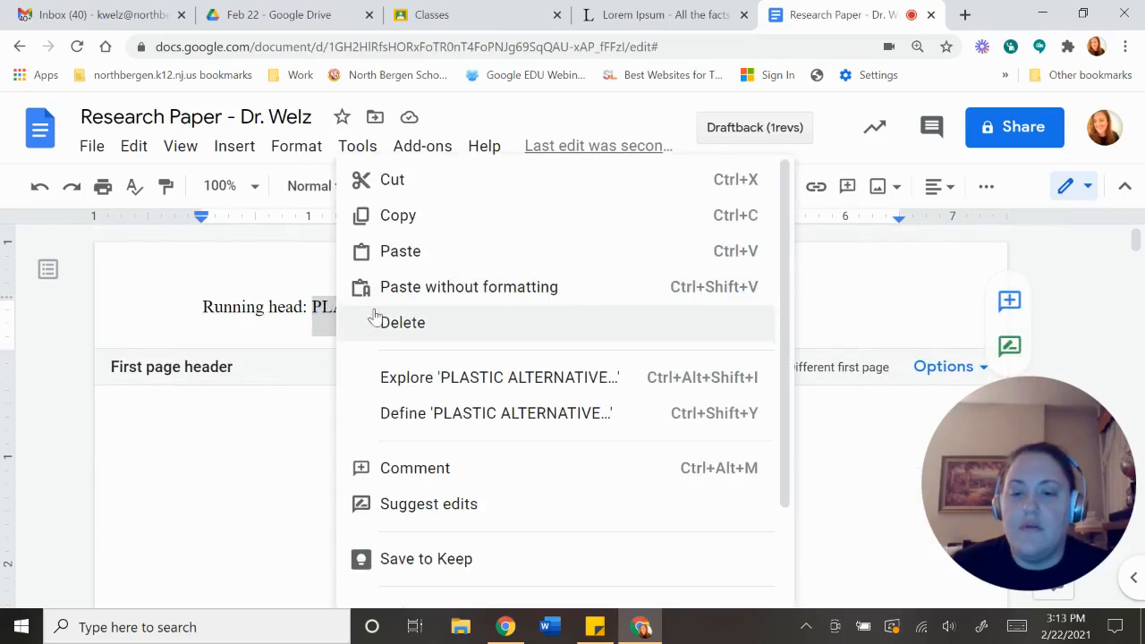
left_click(403, 220)
Step: Paste the copied short title into the header of the table of contents page and return to the body text
left_click(350, 458)
scroll(349, 457, "down", 7)
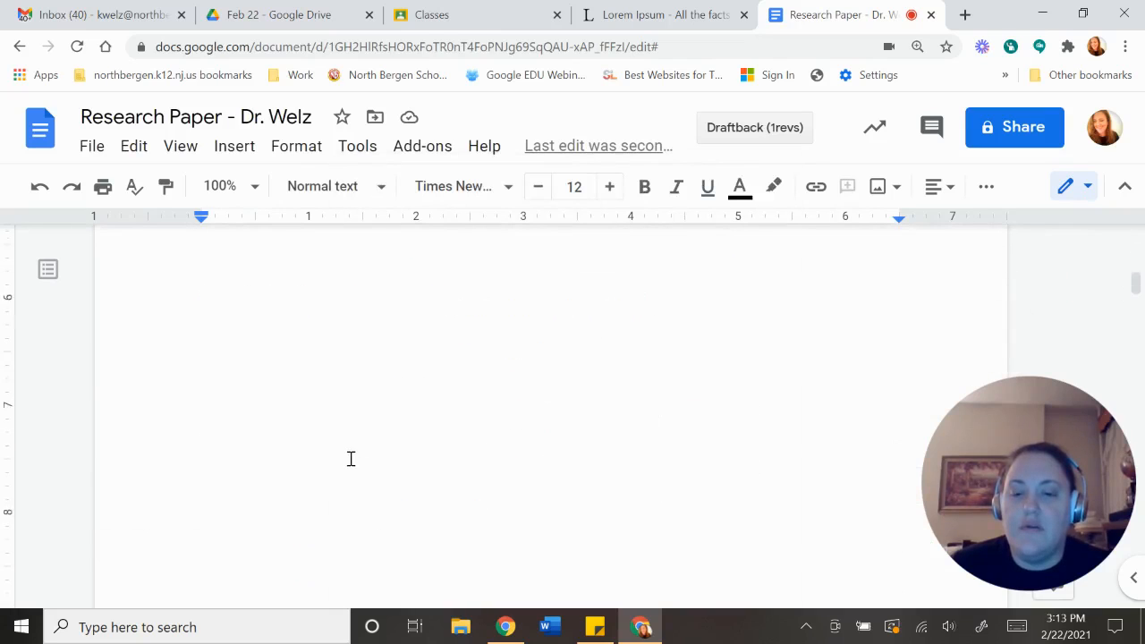
scroll(358, 403, "down", 3)
left_click(355, 327)
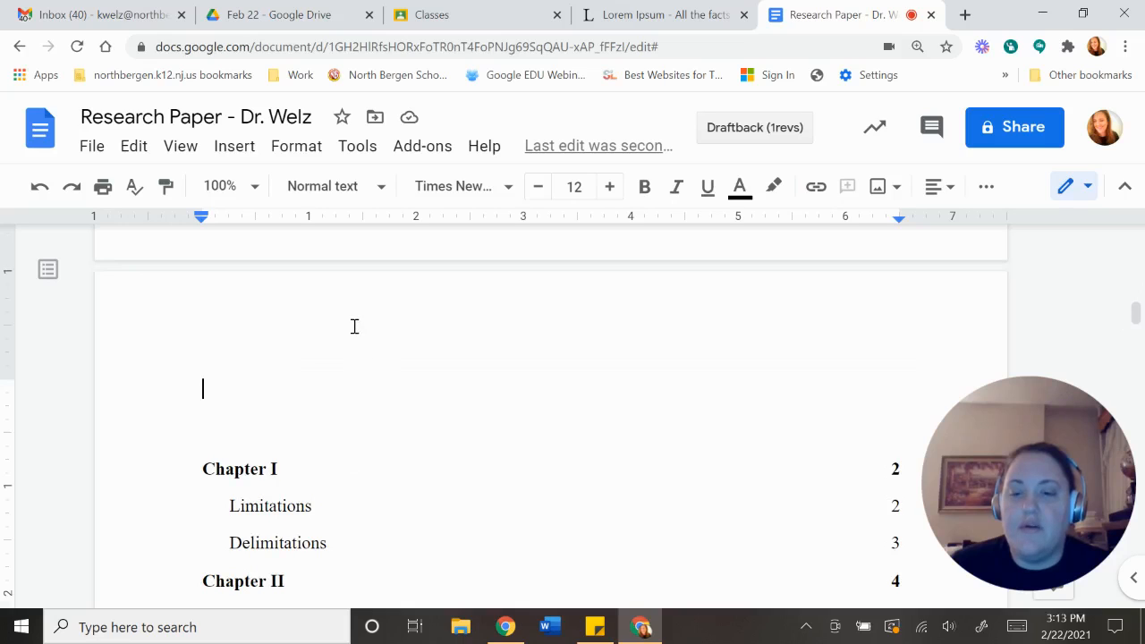
double_click(328, 315)
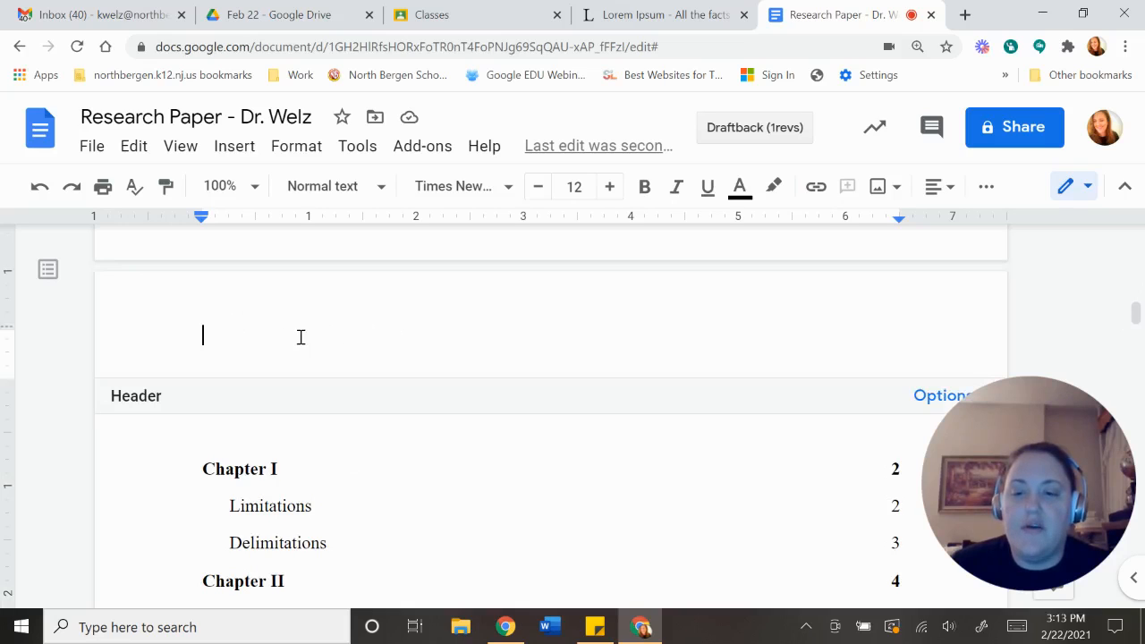
key("Escape")
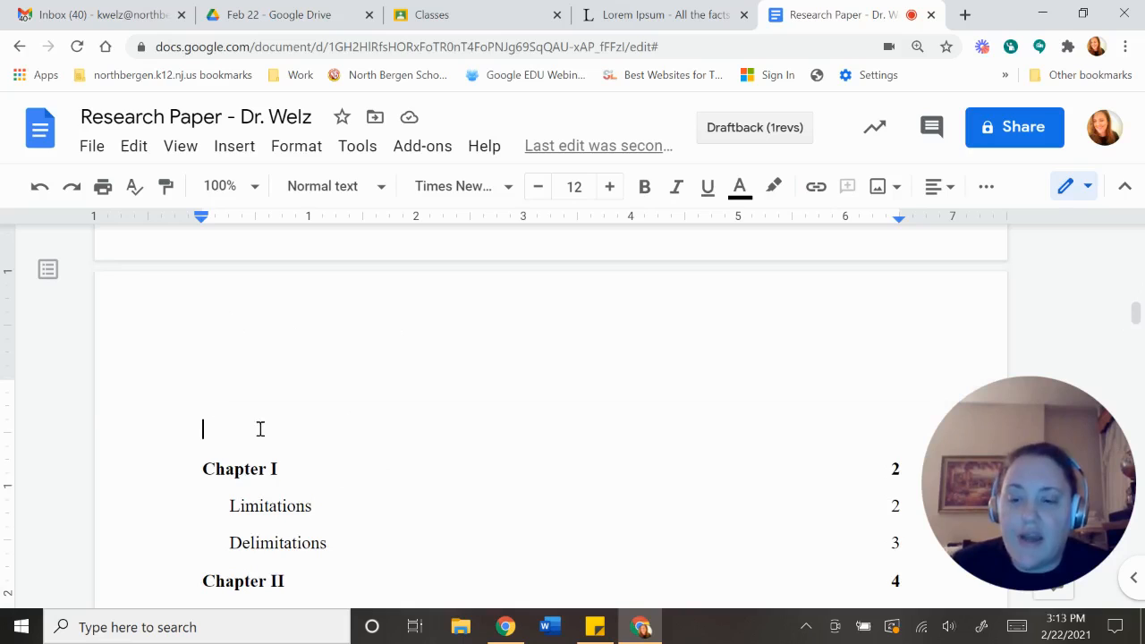
double_click(366, 317)
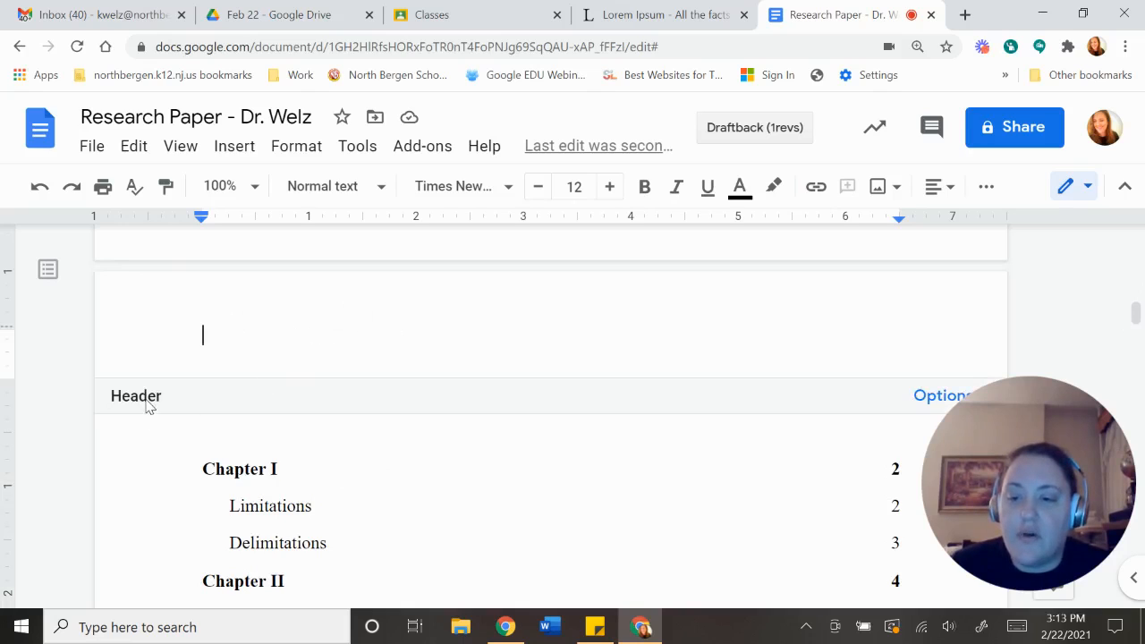
right_click(283, 341)
left_click(310, 345)
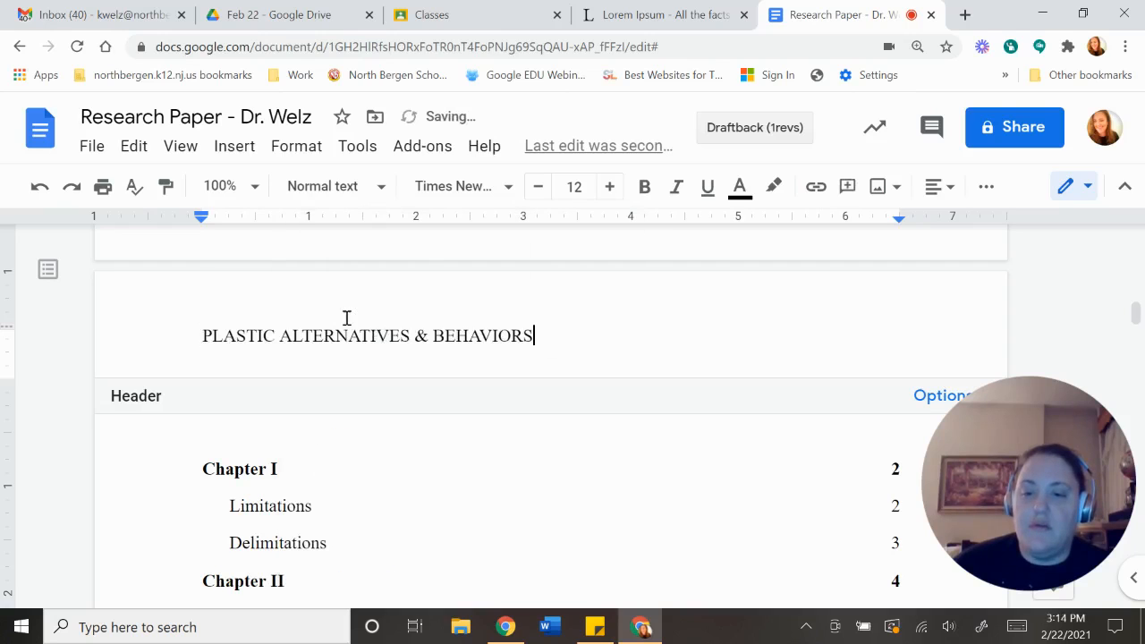
left_click(516, 484)
Step: Insert page numbers at the upper right of the pages, using the layout that leaves the title page unnumbered
scroll(424, 353, "down", 10)
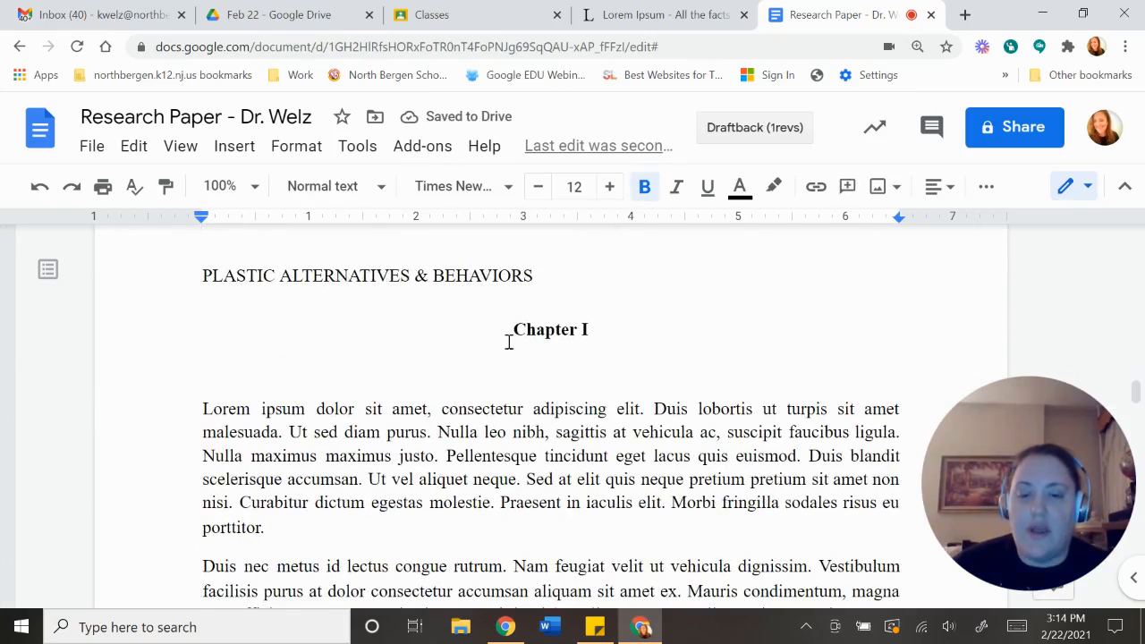
scroll(498, 338, "up", 8)
scroll(524, 343, "up", 10)
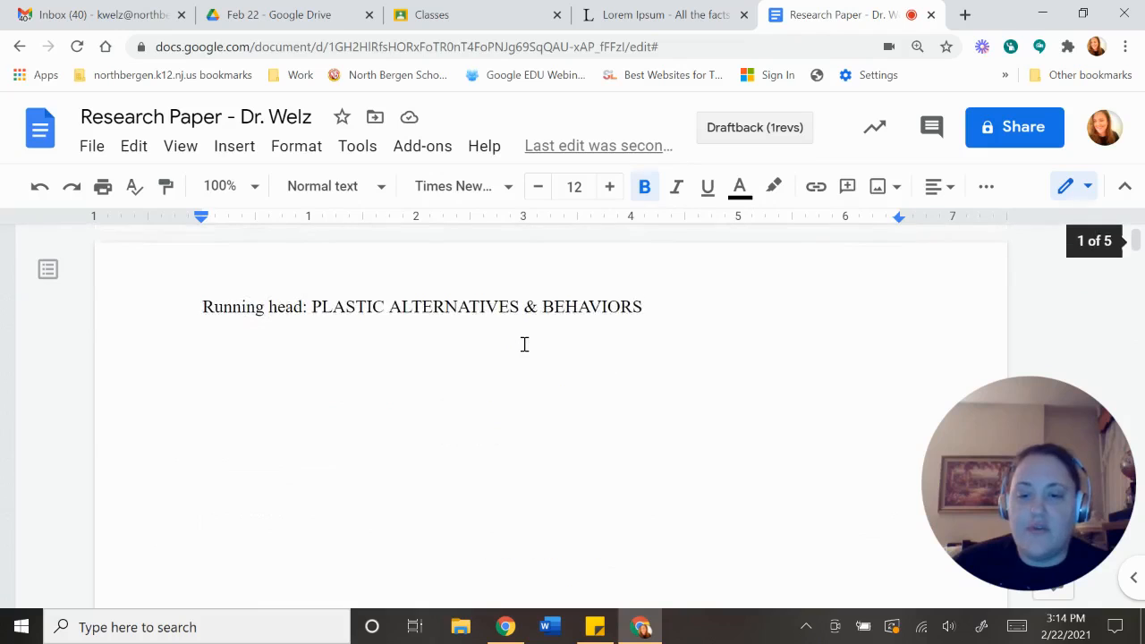
scroll(537, 375, "down", 3)
scroll(528, 429, "down", 1)
scroll(545, 447, "up", 5)
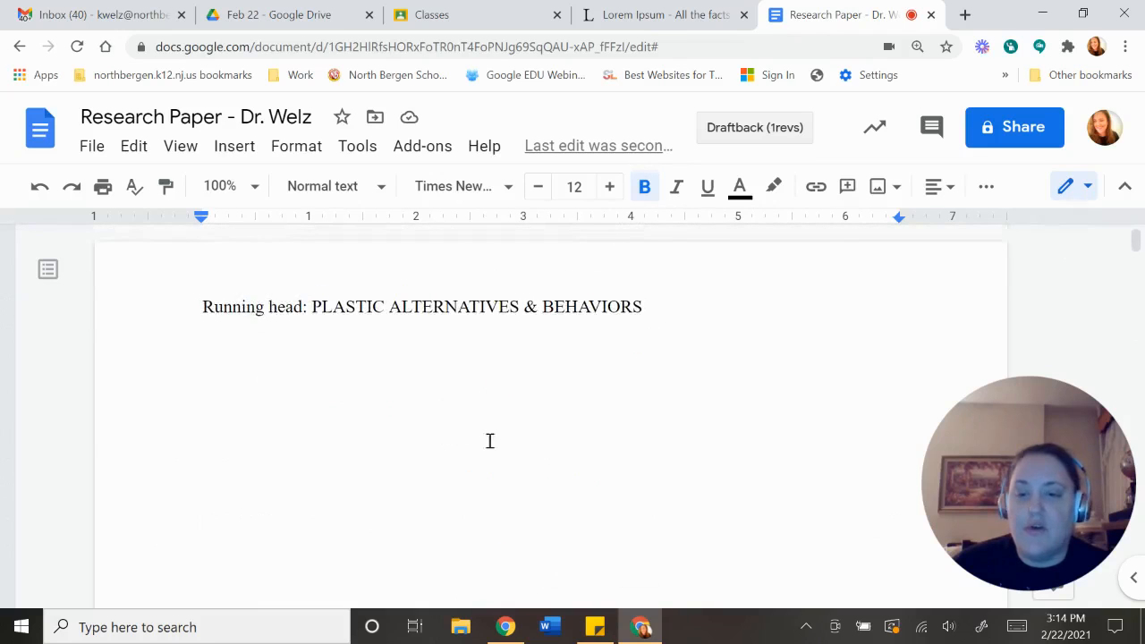
left_click(231, 150)
mouse_move(447, 385)
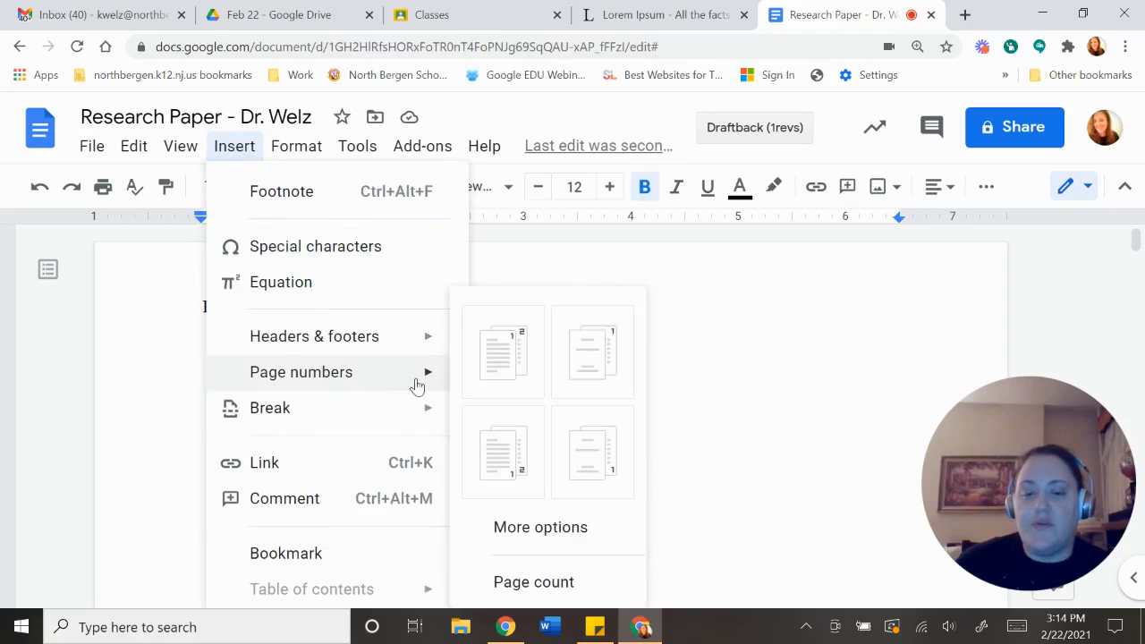
left_click(596, 358)
scroll(733, 434, "down", 2)
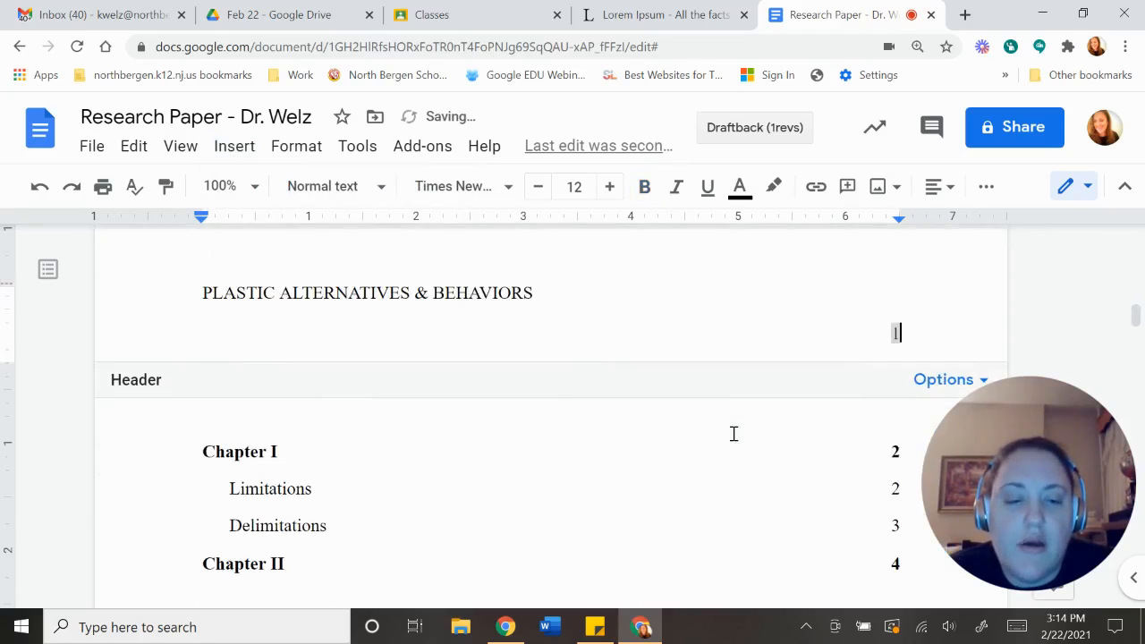
scroll(733, 434, "up", 6)
scroll(734, 434, "up", 3)
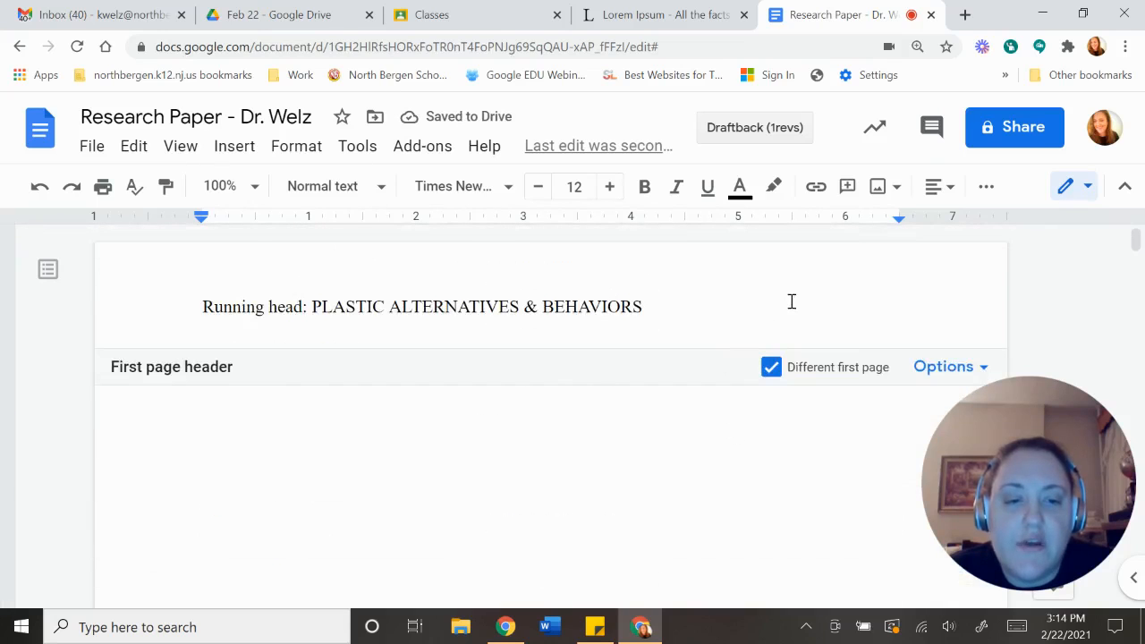
scroll(857, 325, "down", 10)
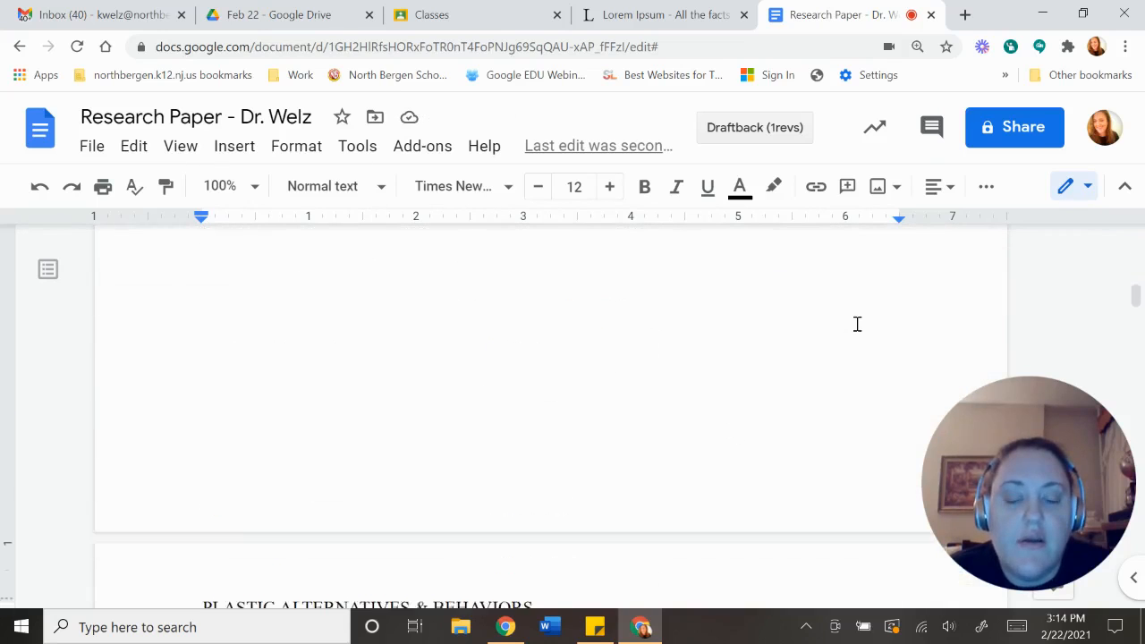
Step: Move the page number up onto the same header line as "PLASTIC ALTERNATIVES & BEHAVIORS", placed near the right margin
left_click_drag(1038, 447, 147, 469)
scroll(958, 391, "down", 1)
scroll(940, 363, "up", 1)
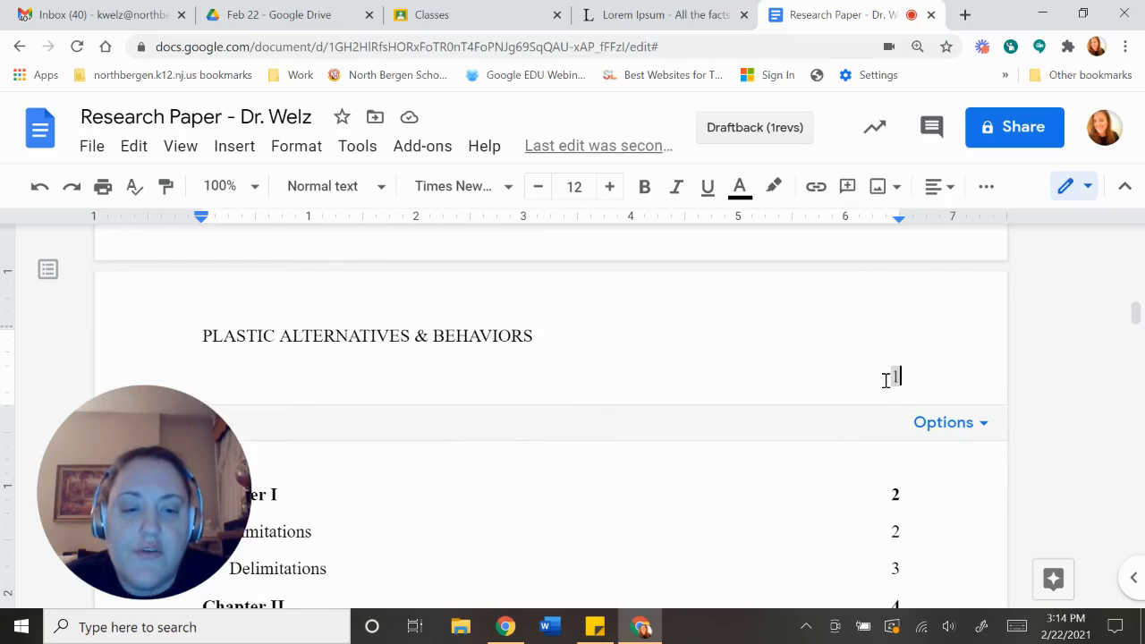
left_click(881, 380)
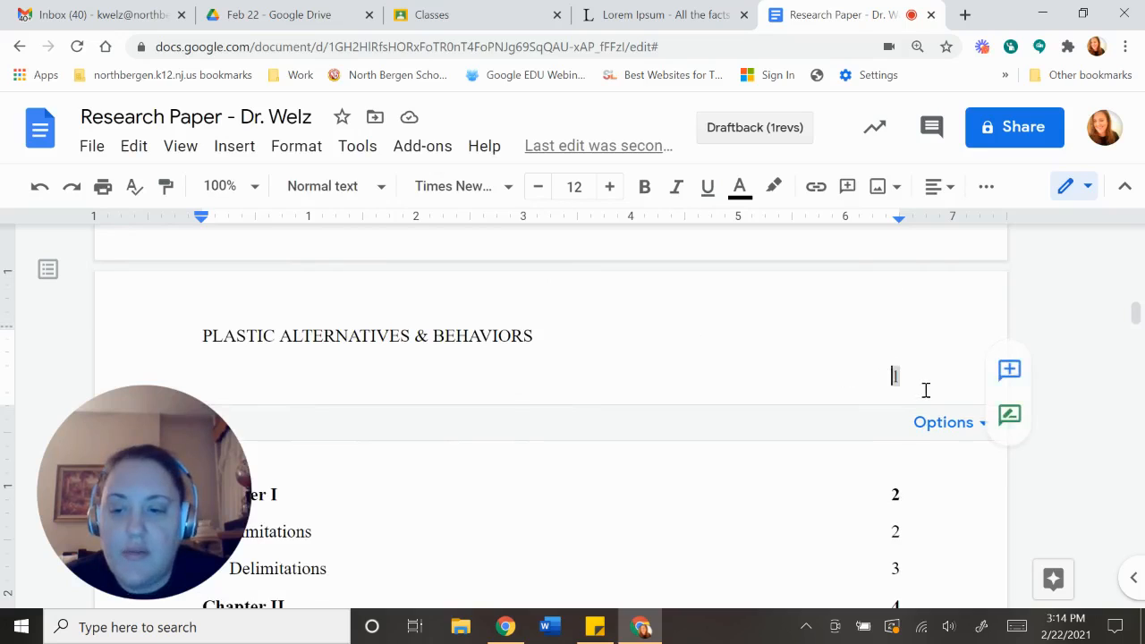
key("BackSpace")
key("BackSpace")
key("BackSpace")
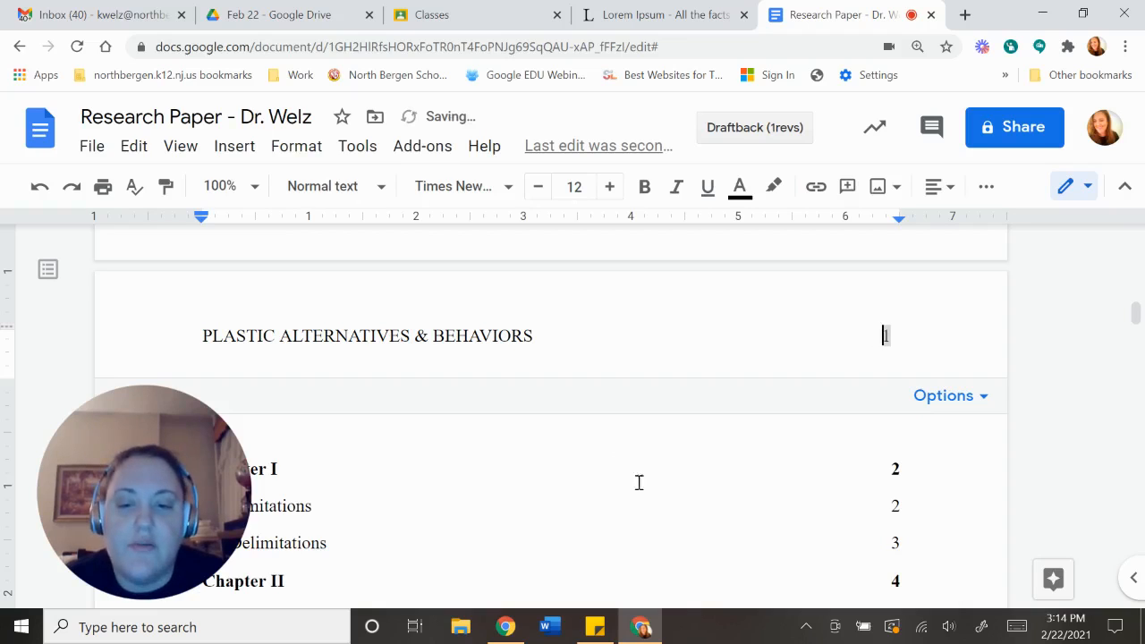
left_click(585, 461)
scroll(572, 433, "down", 10)
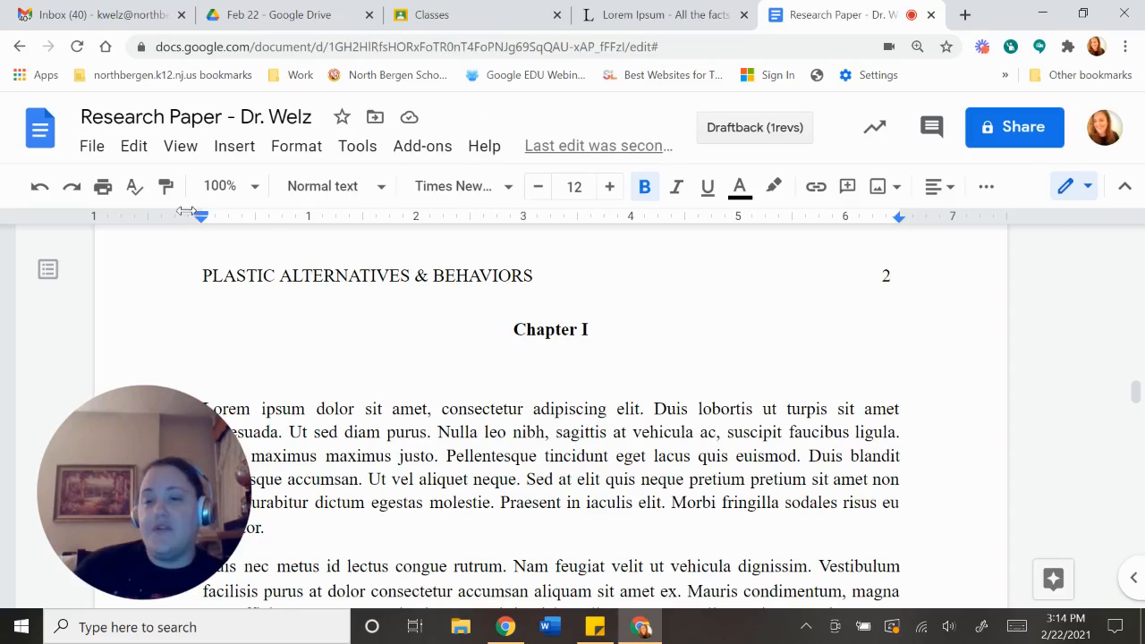
Step: Review the headers, page numbers and layout of all pages in the print preview, and cancel without printing
left_click_drag(174, 427, 590, 377)
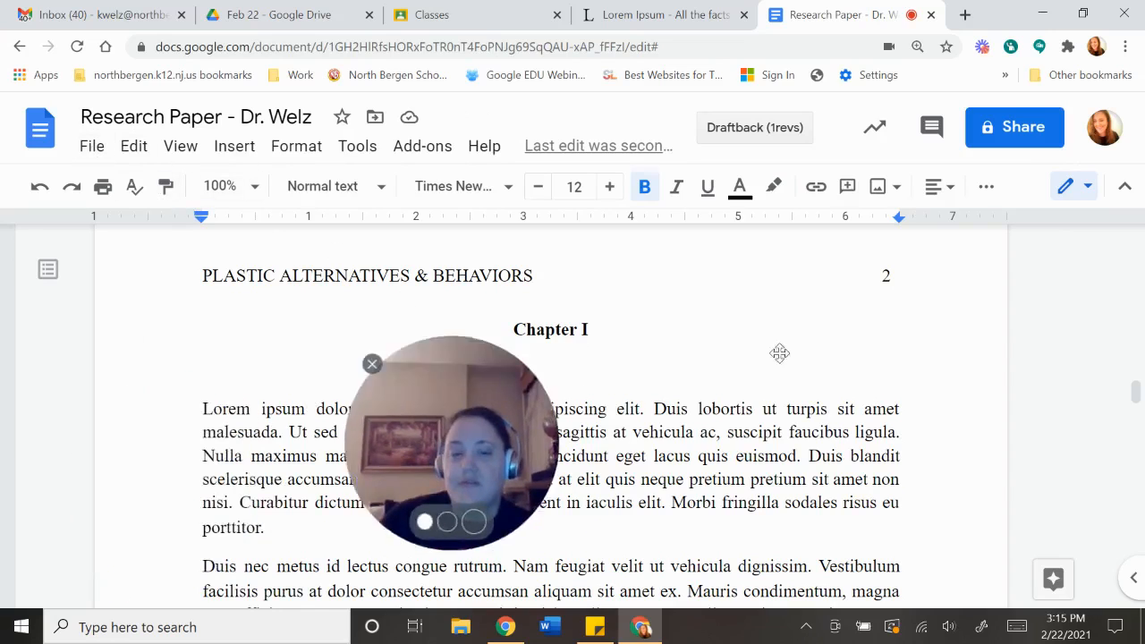
left_click(103, 186)
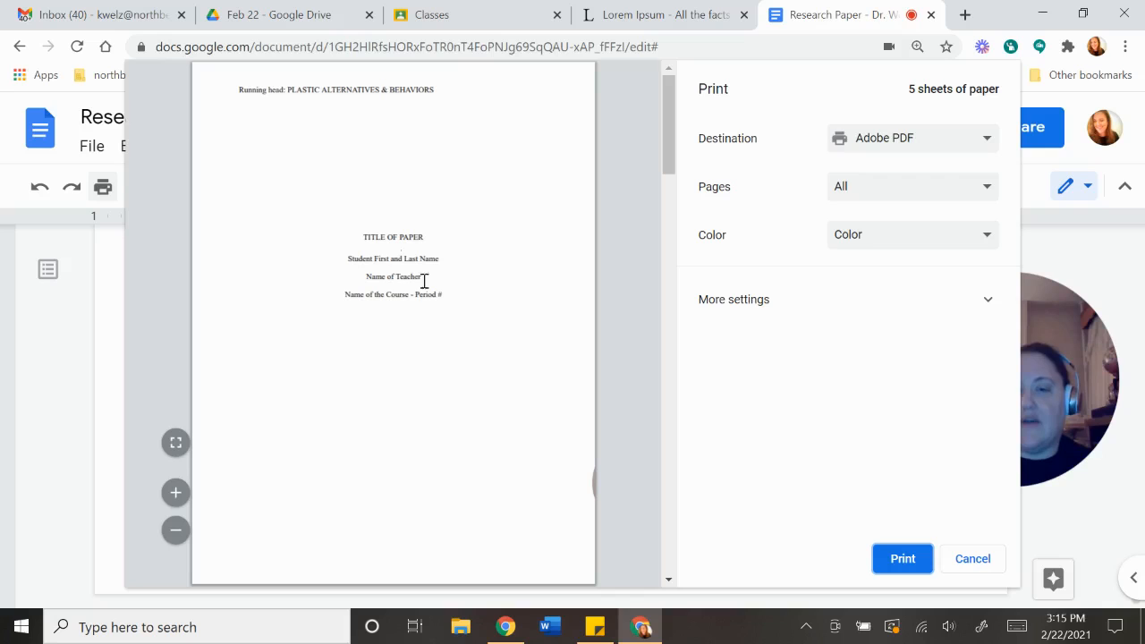
scroll(390, 265, "down", 6)
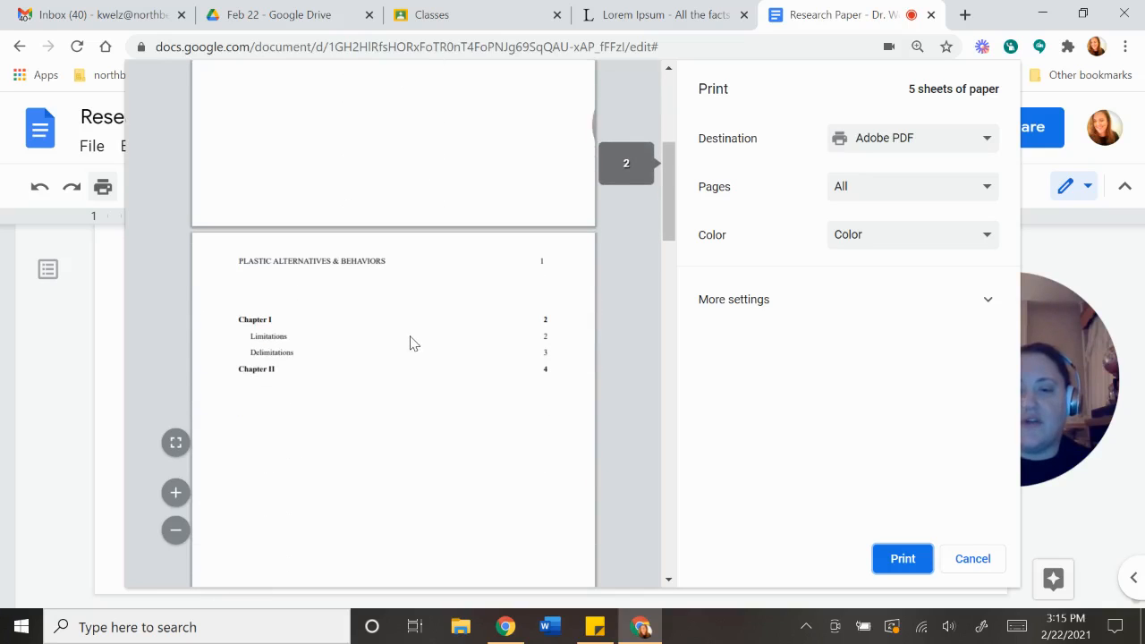
scroll(412, 338, "down", 5)
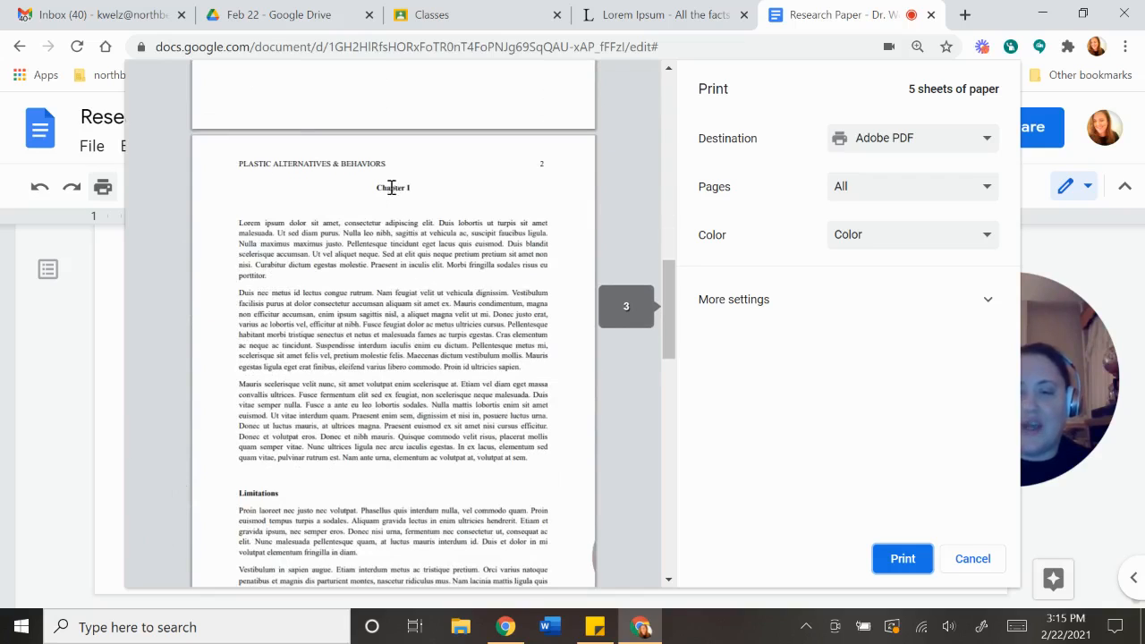
scroll(304, 402, "down", 2)
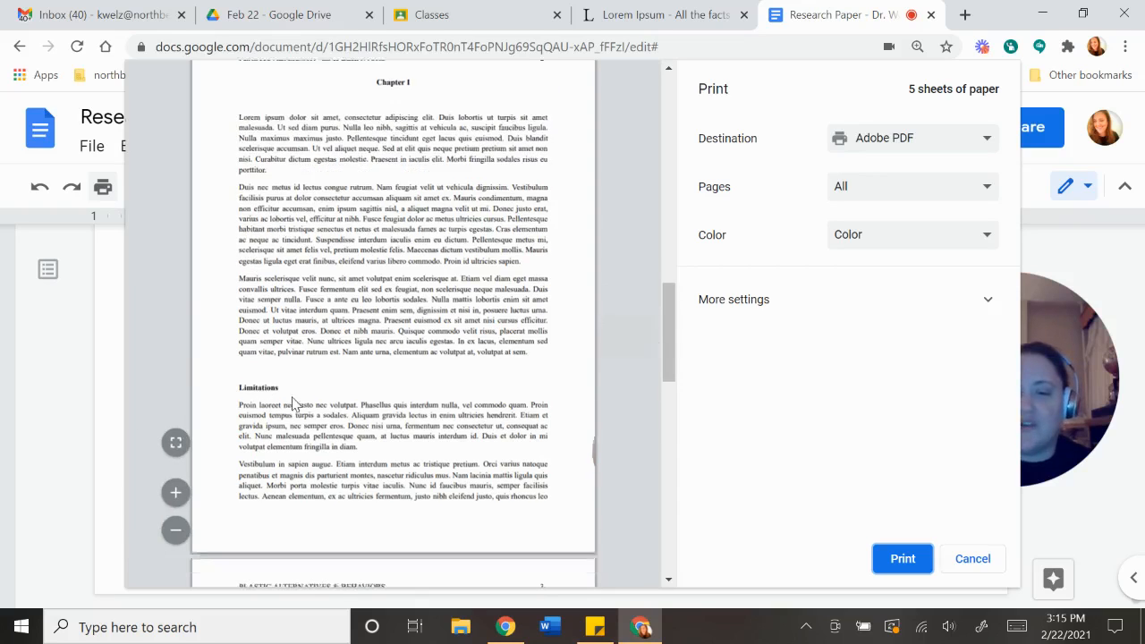
scroll(293, 402, "down", 5)
scroll(293, 405, "down", 5)
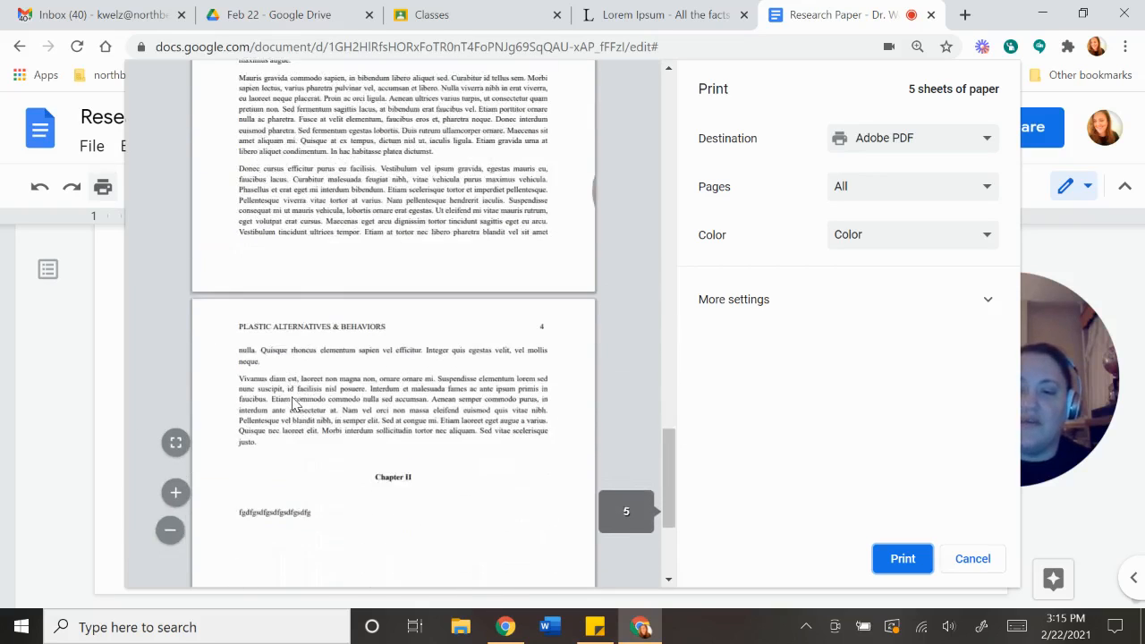
left_click(971, 560)
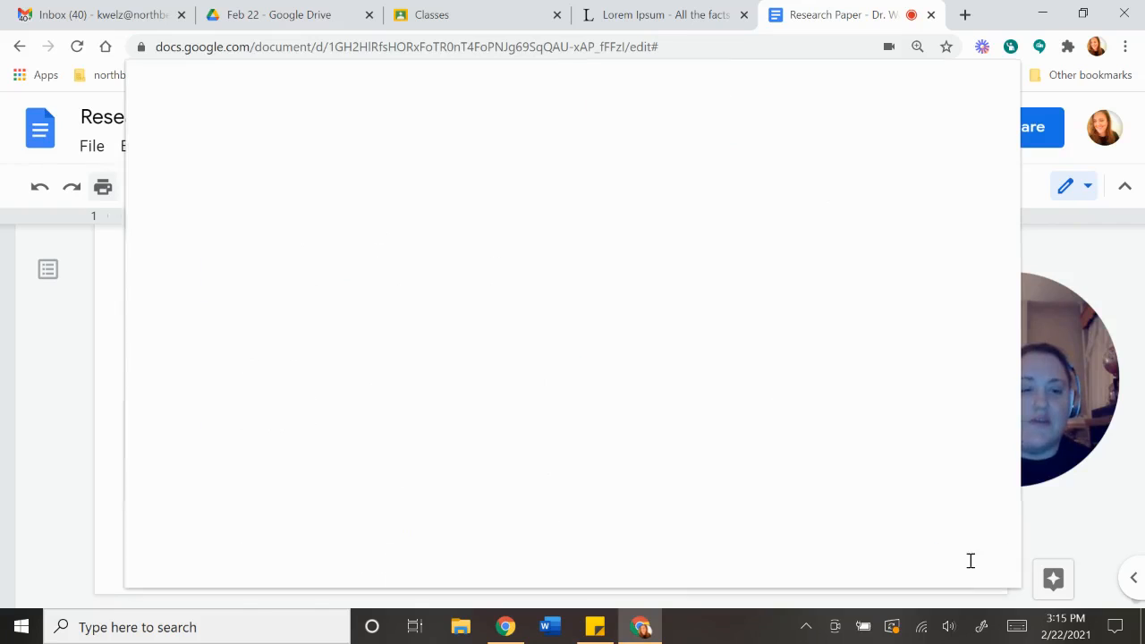
mouse_move(1011, 376)
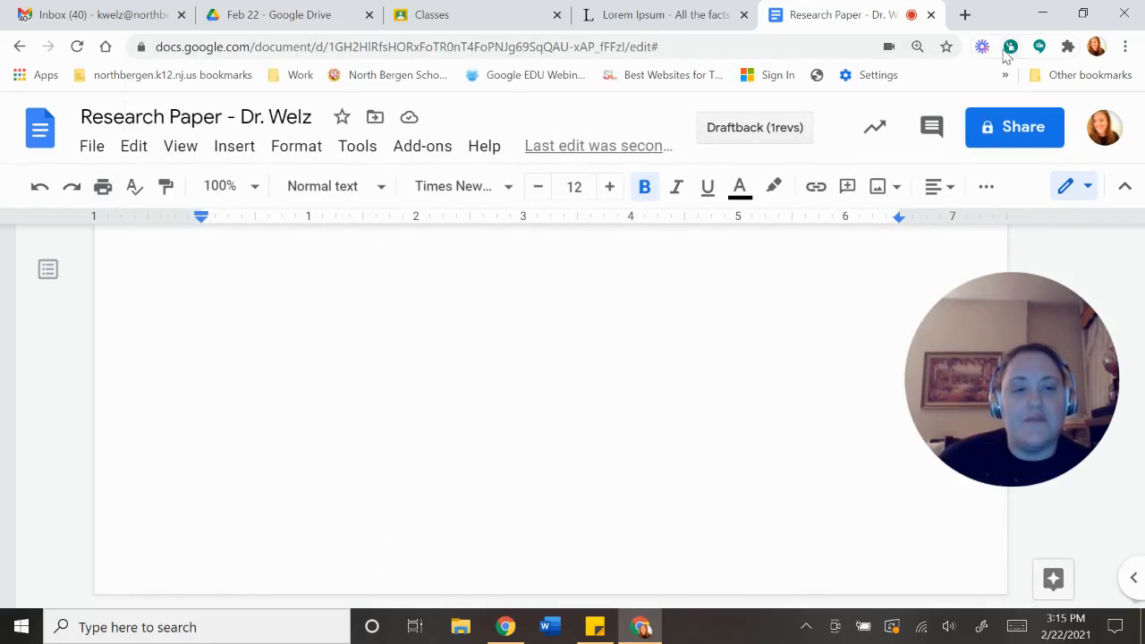